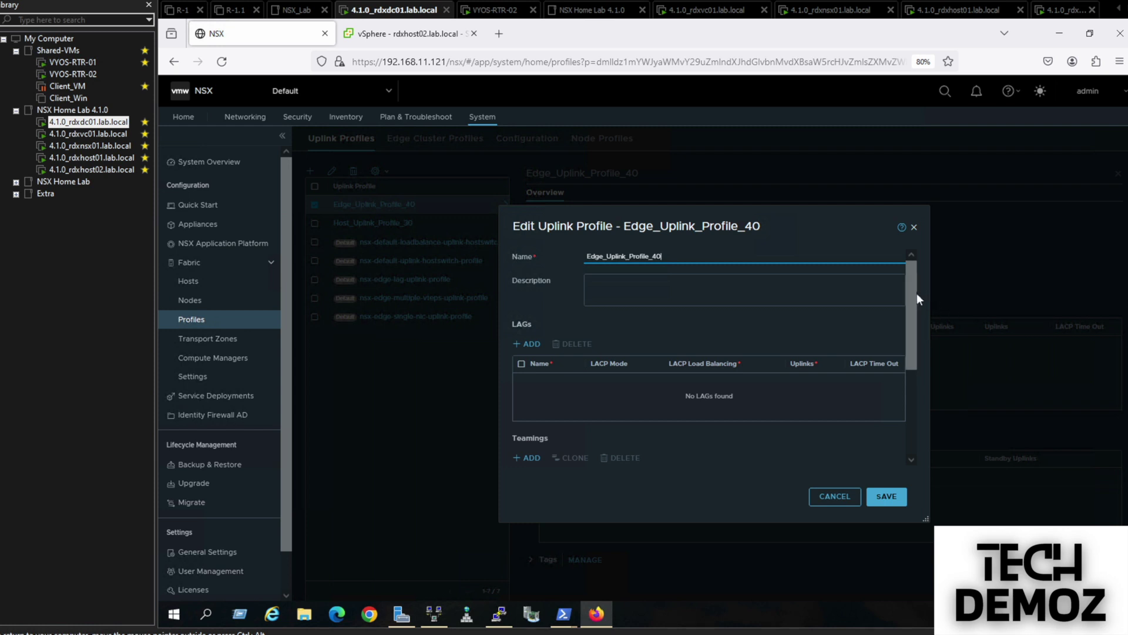
- Review Edge_Uplink_Profile_40's Teamings, Transport VLAN and MTU, then cancel without changes
left_click_drag(912, 292, 916, 400)
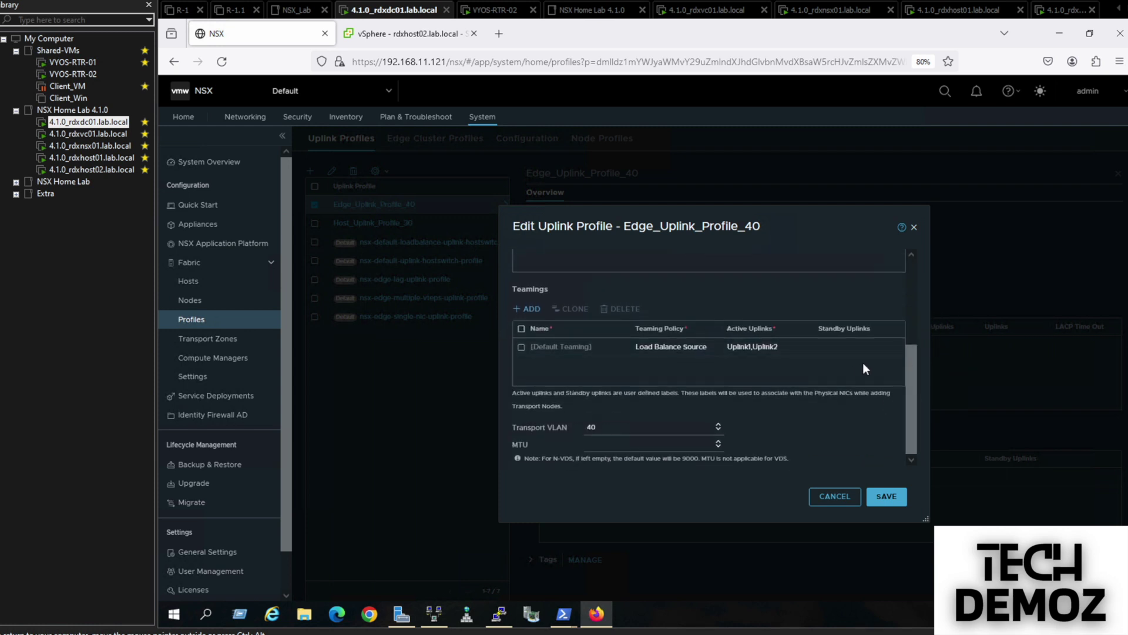
left_click(835, 497)
left_click(244, 117)
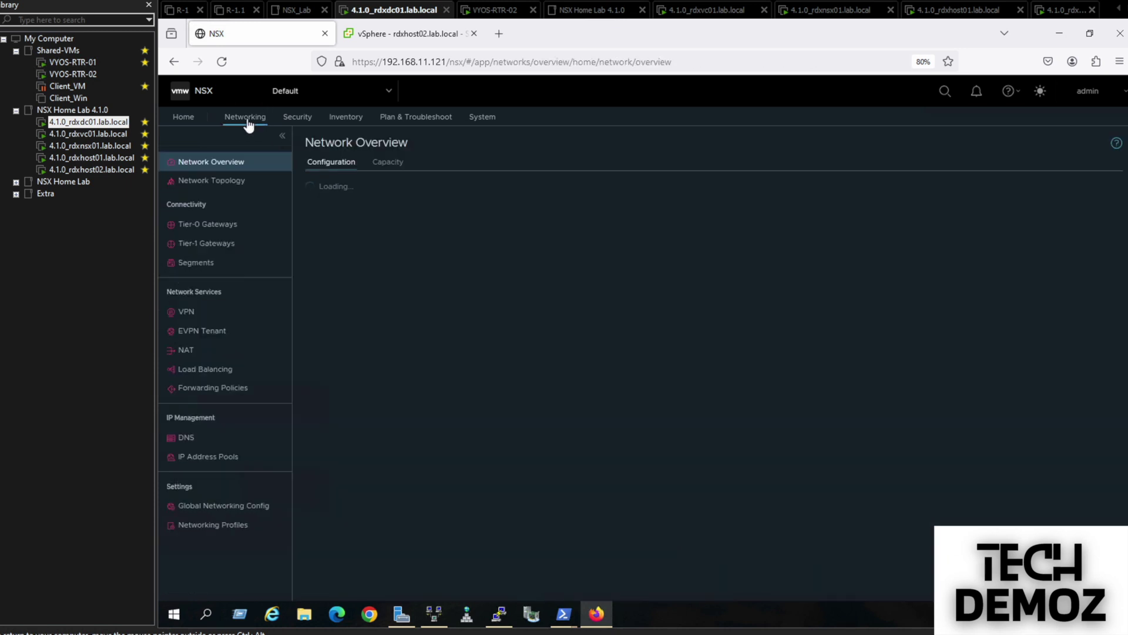
left_click(228, 225)
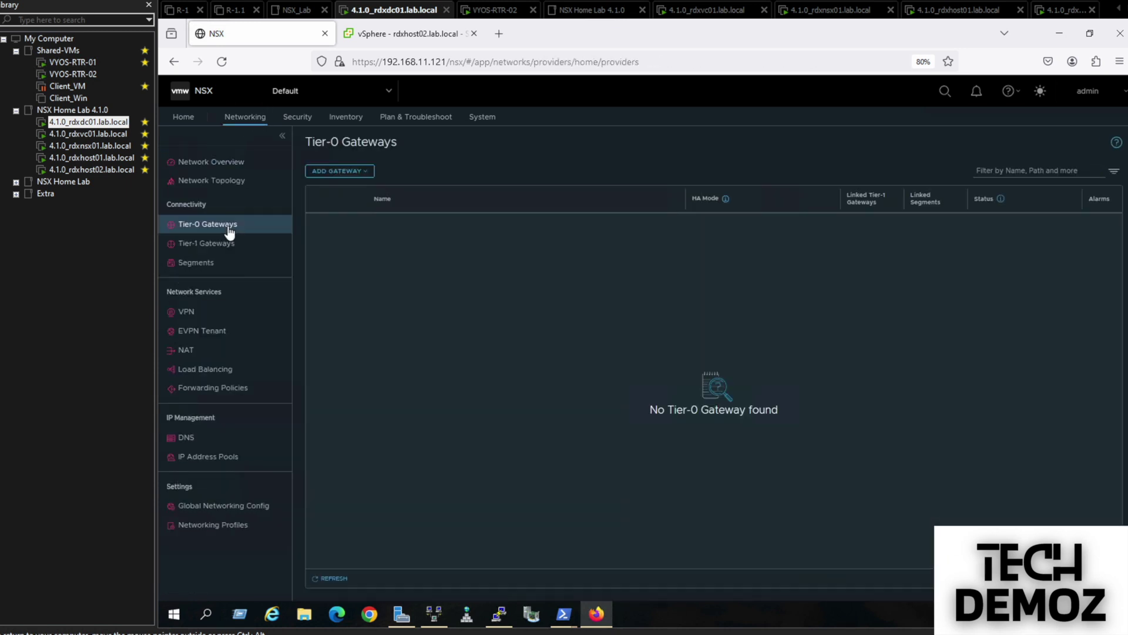
left_click(216, 244)
left_click(204, 266)
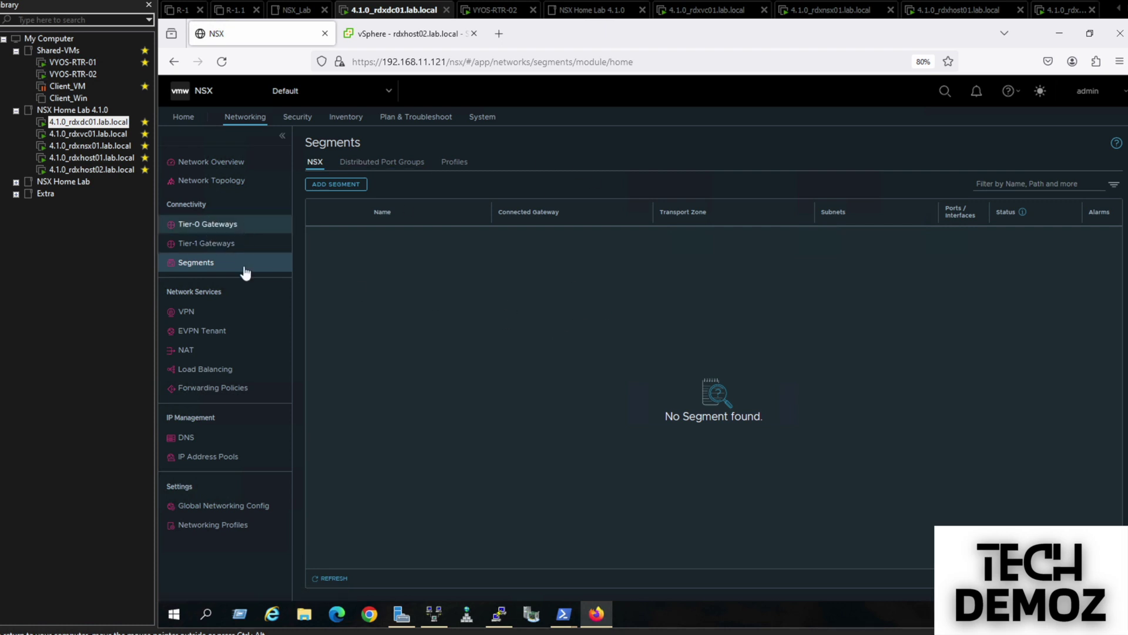
left_click(483, 118)
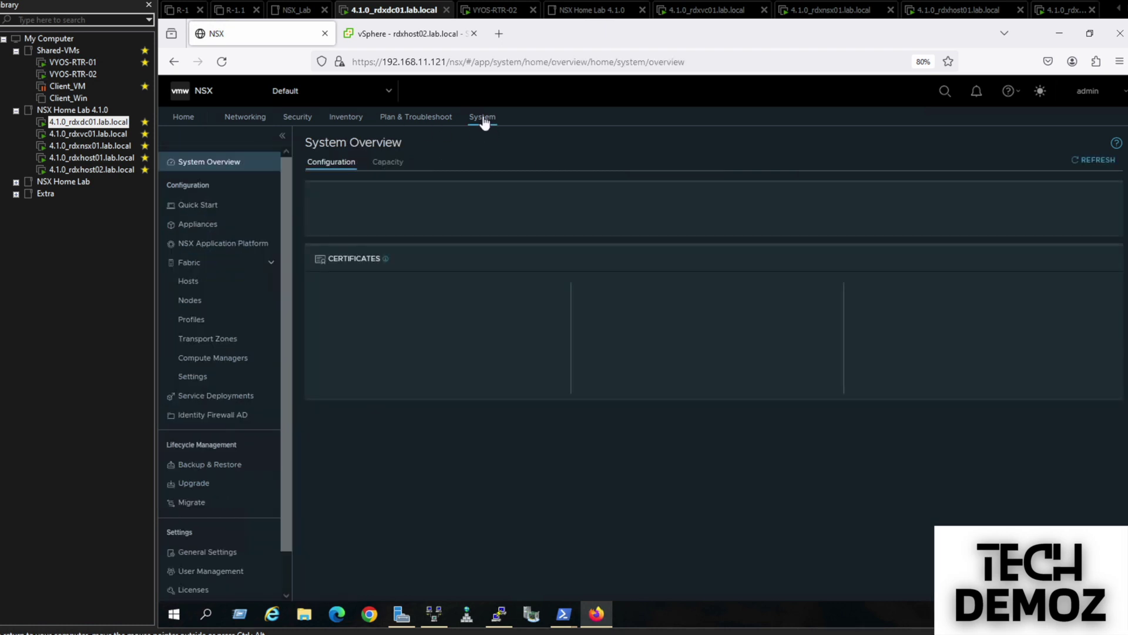
left_click(202, 319)
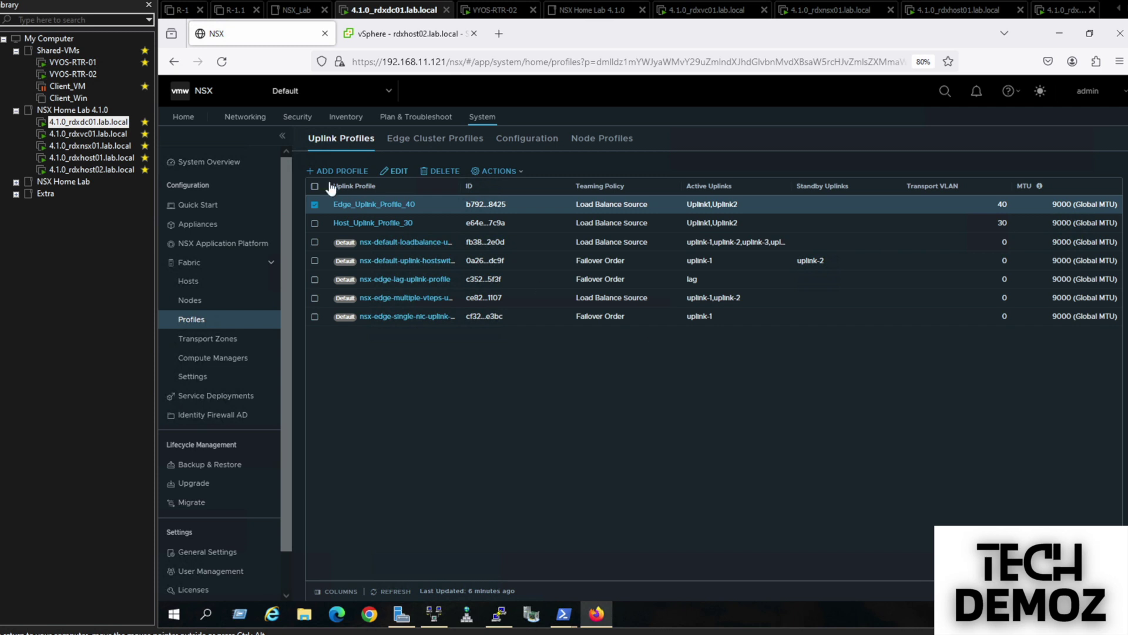
- Add a VLAN180 Failover Order teaming with active uplink Uplink1 to Edge_Uplink_Profile_40
left_click(396, 171)
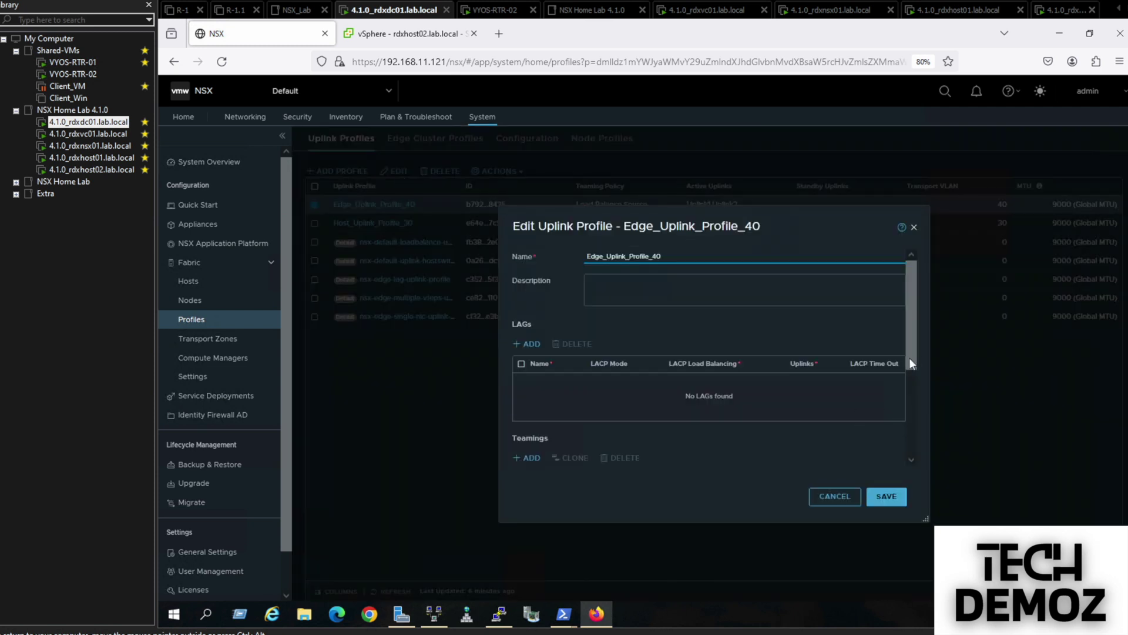
left_click_drag(914, 352, 924, 428)
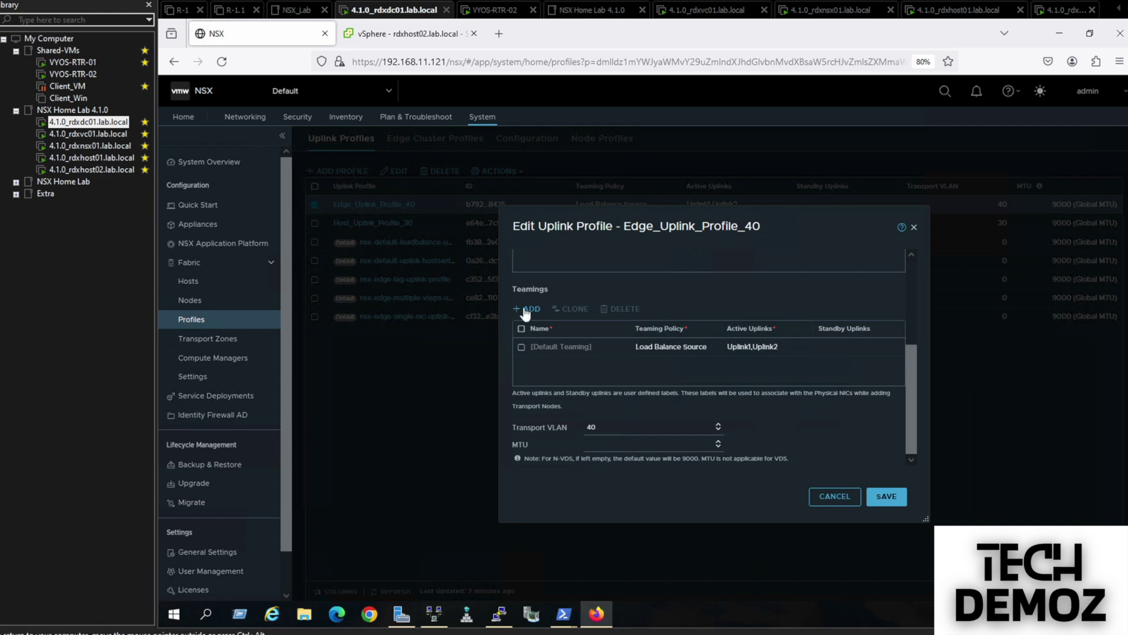
left_click(526, 310)
left_click(542, 363)
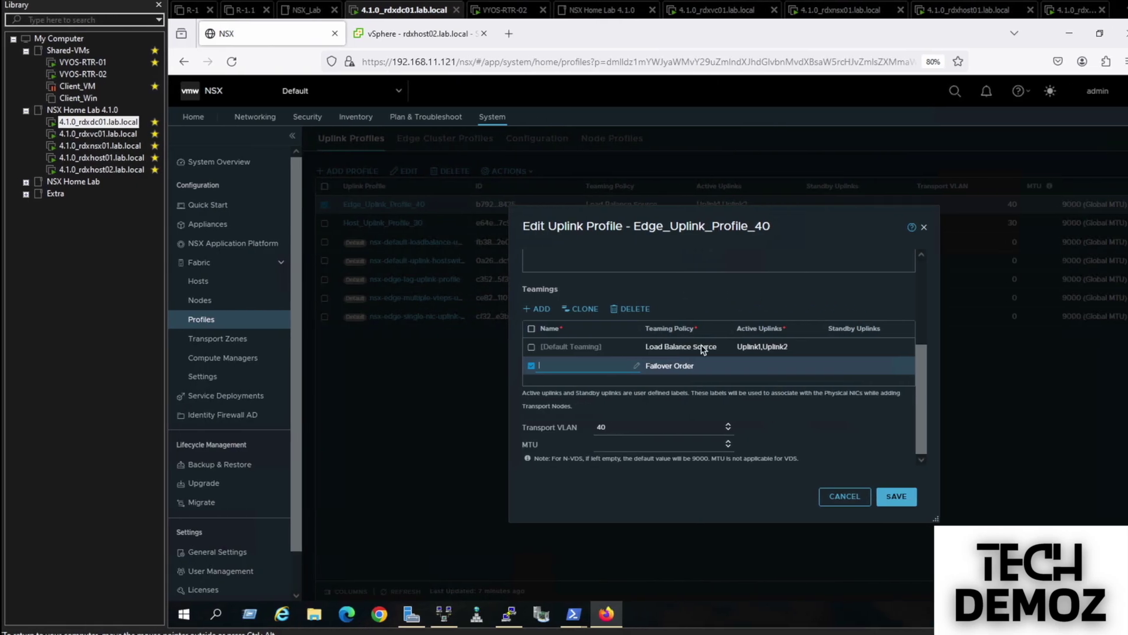
type("VLAN180")
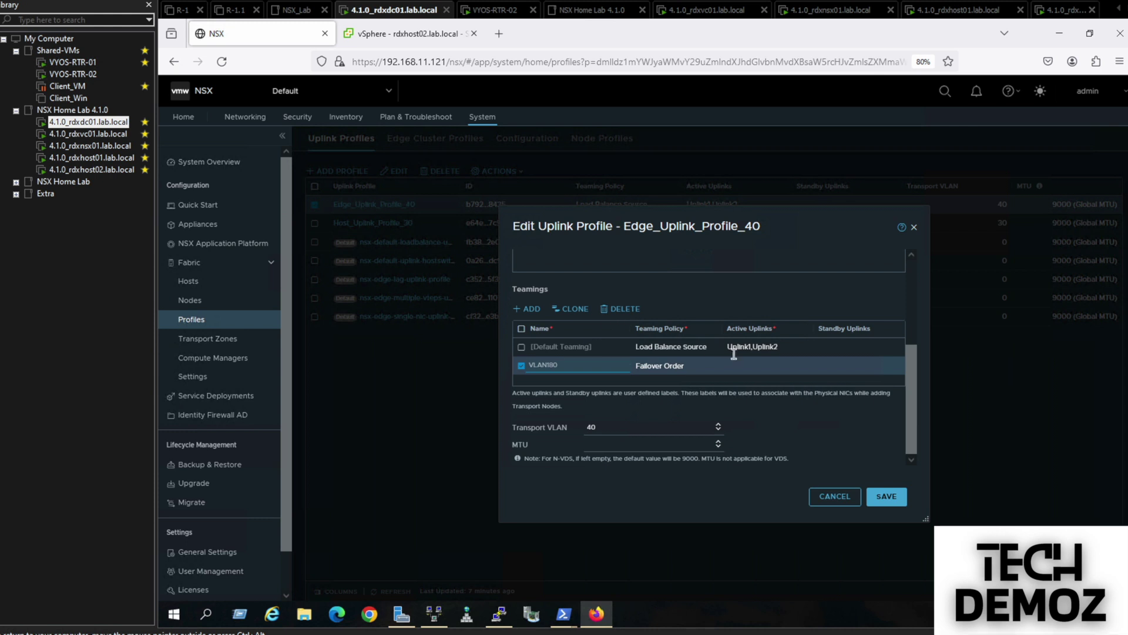
left_click(810, 371)
type("Uplink1")
- Add a VLAN190 Failover Order teaming on Uplink2 and save the uplink profile
left_click(536, 311)
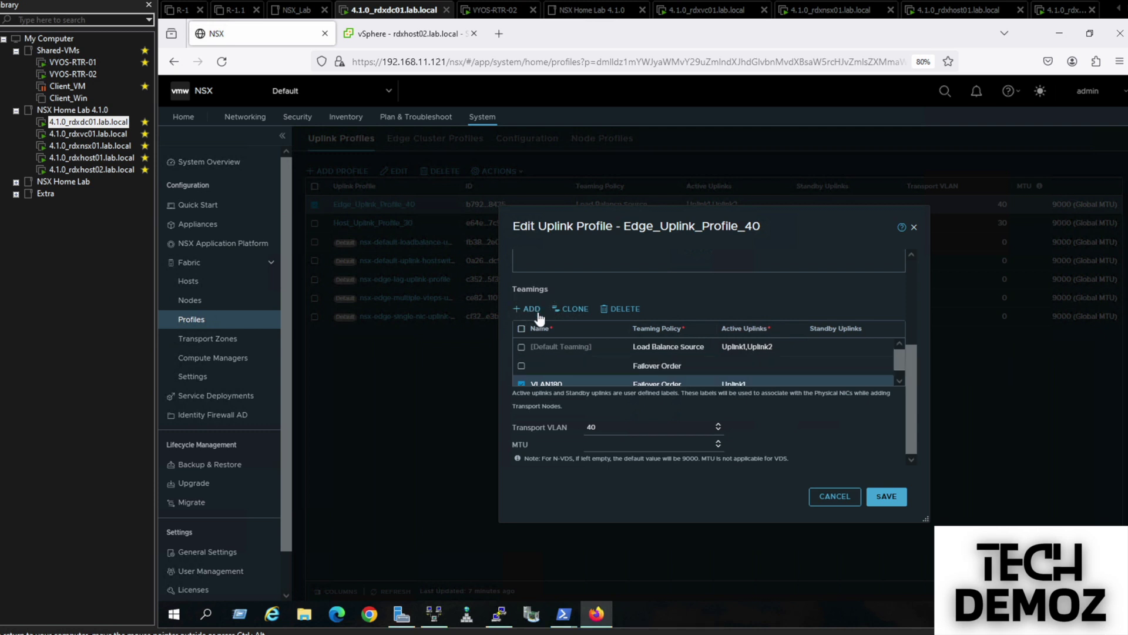
left_click(541, 367)
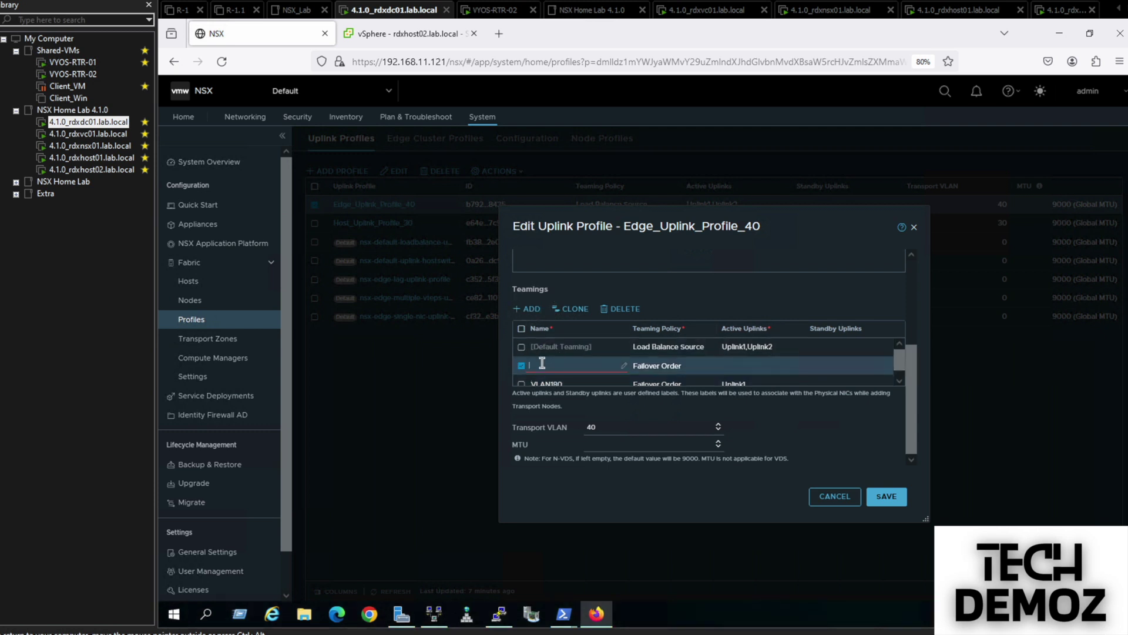
type("VLAN")
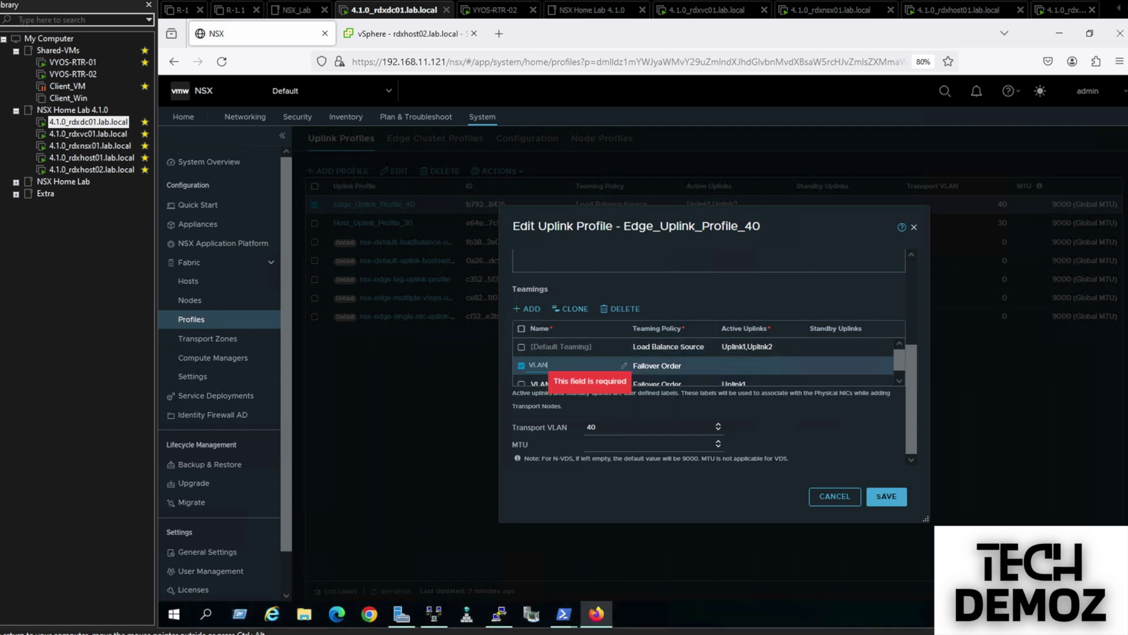
type("190")
left_click(725, 364)
type("Upl")
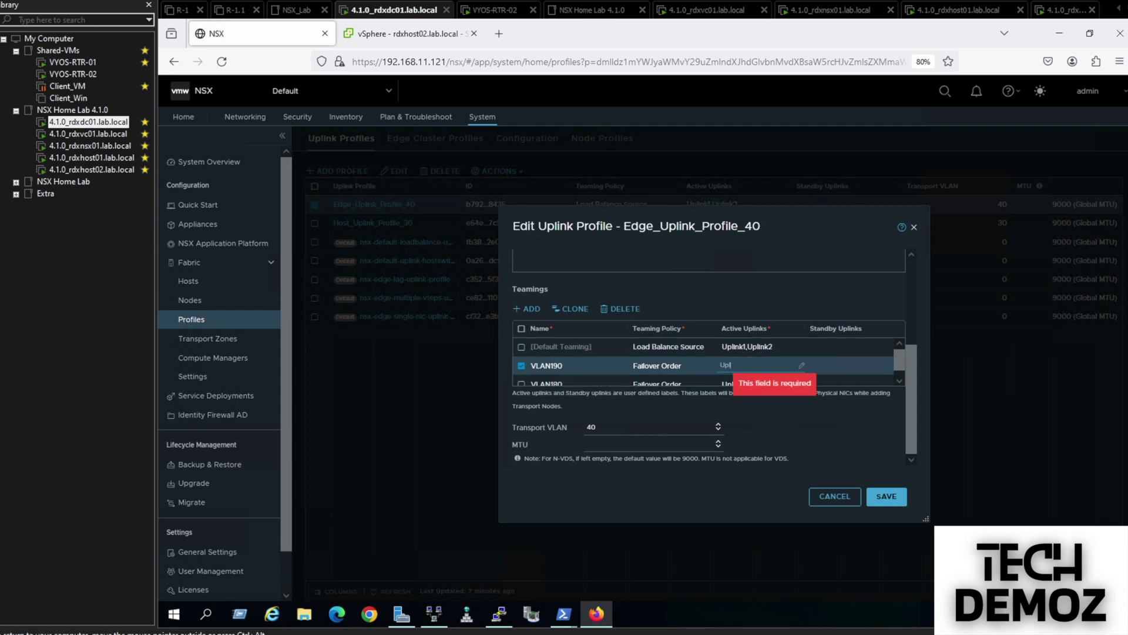
type("ink2")
left_click(913, 401)
left_click(893, 499)
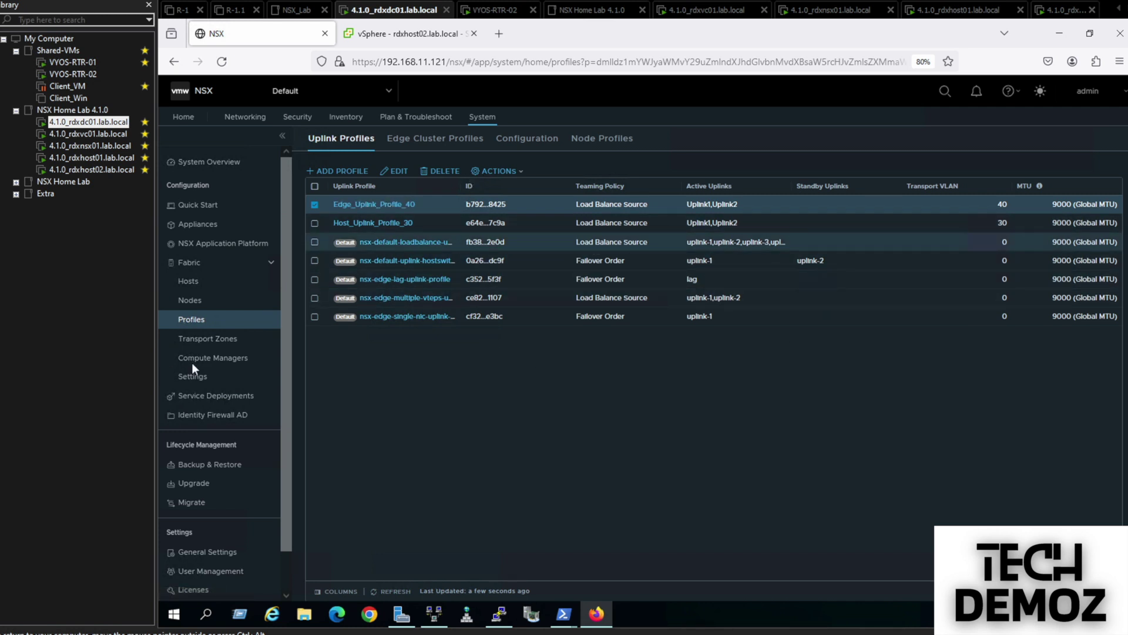
- Enter VLAN180 and VLAN190 as Edge_TZ's uplink teaming policy names and save the transport zone
left_click(212, 339)
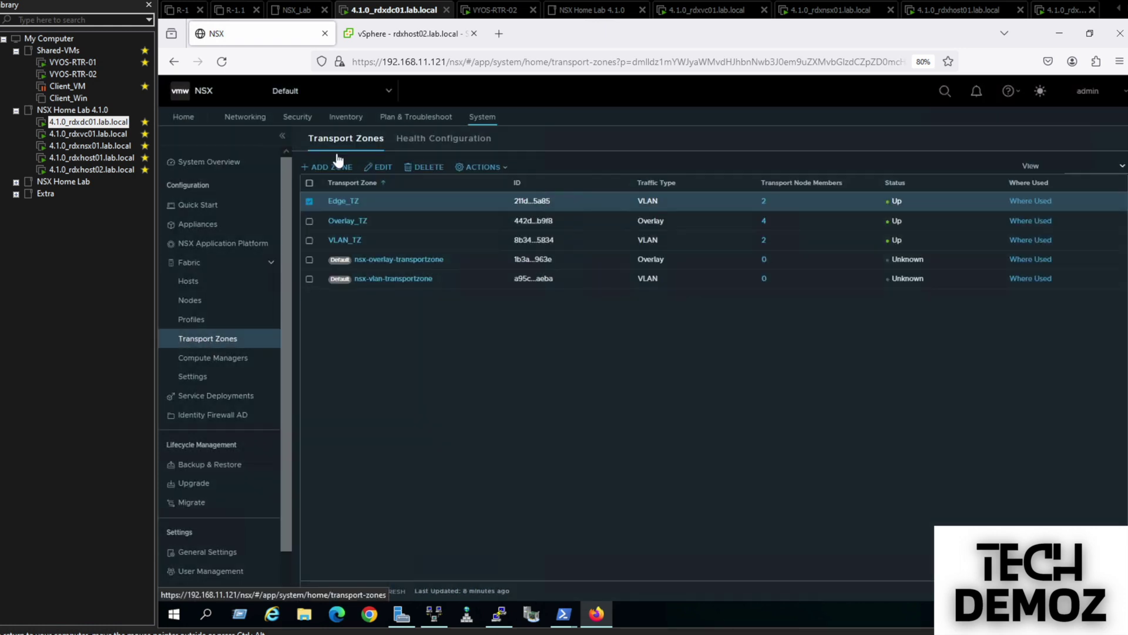
left_click(381, 168)
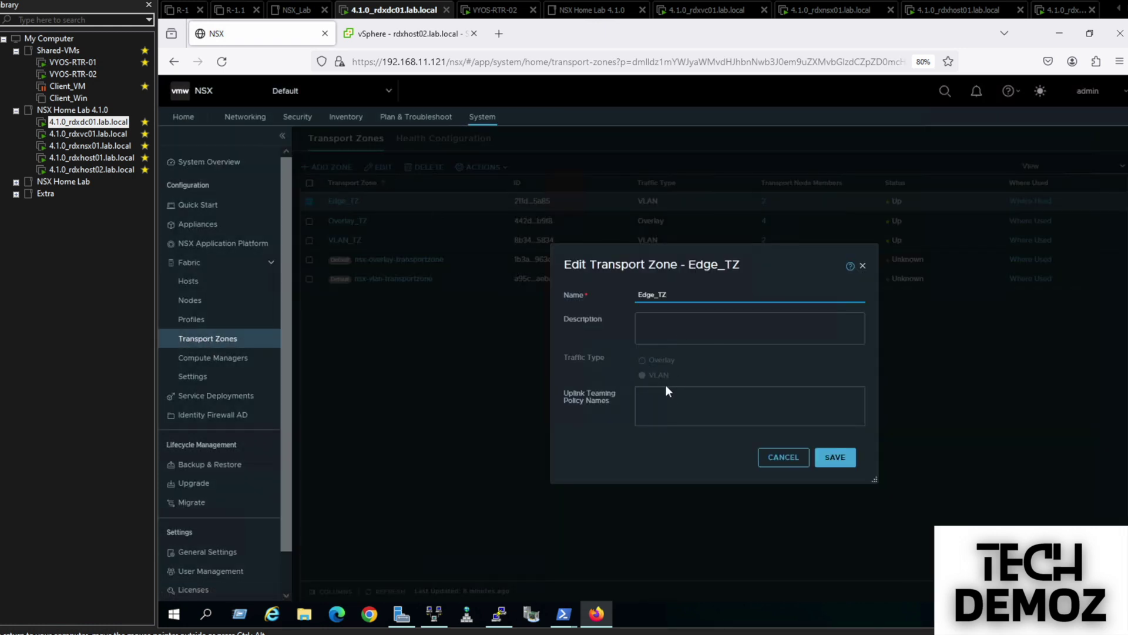
left_click(653, 397)
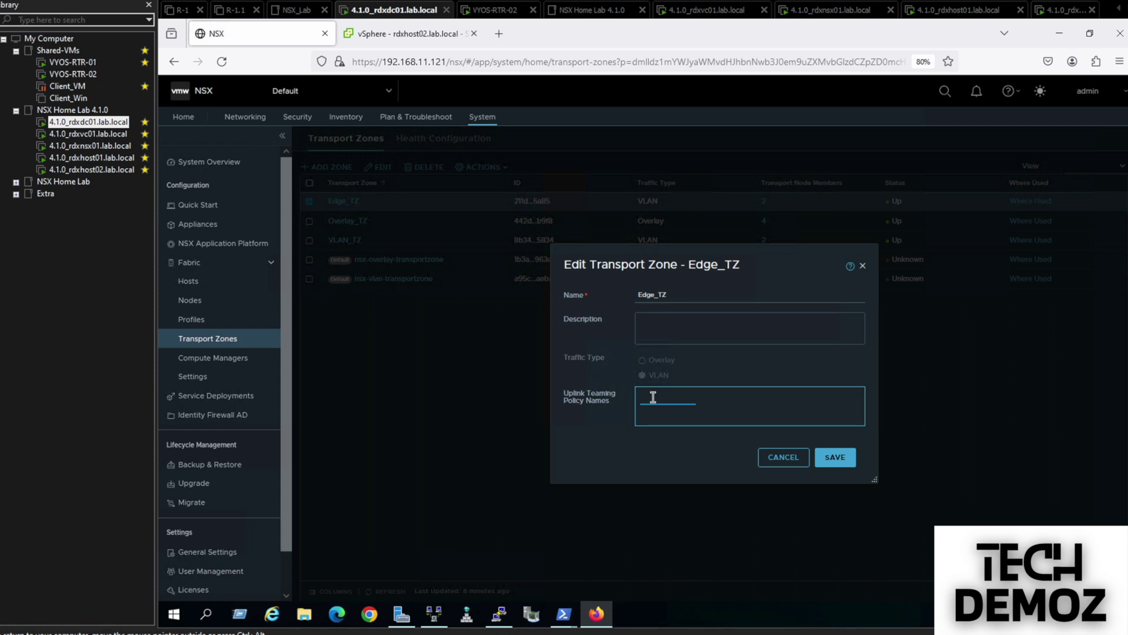
type("VLAN180")
key("Return")
type("VLAN190")
key("Return")
left_click(841, 456)
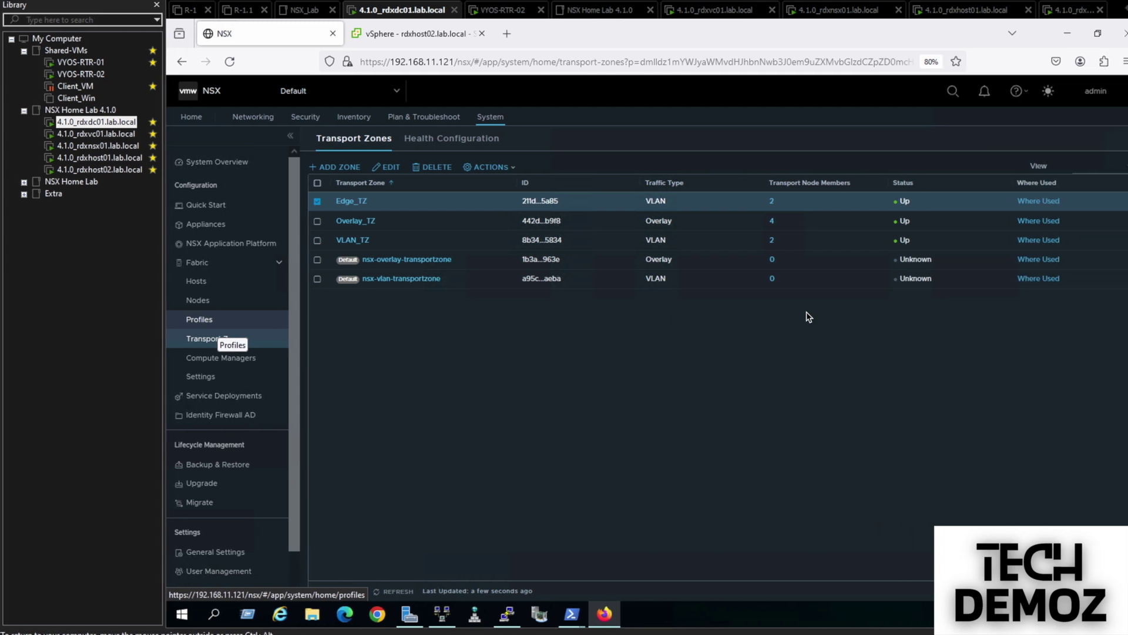
- Inspect rdxedge01's Teaming Policy Uplink Mapping under Fabric > Nodes and close it unchanged
left_click(207, 308)
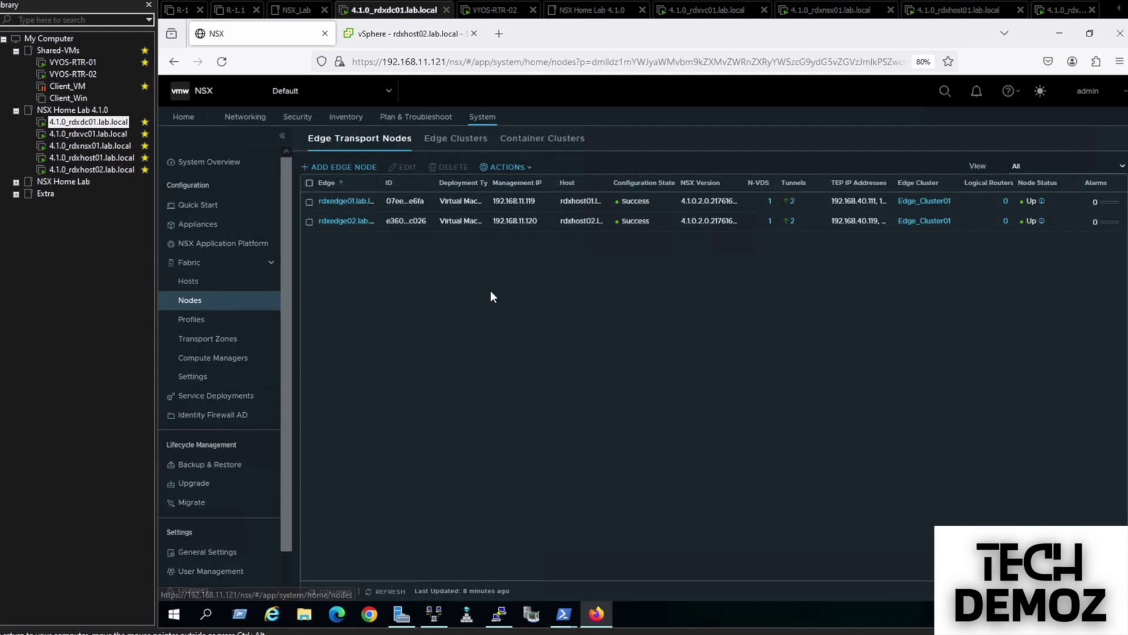
left_click(309, 201)
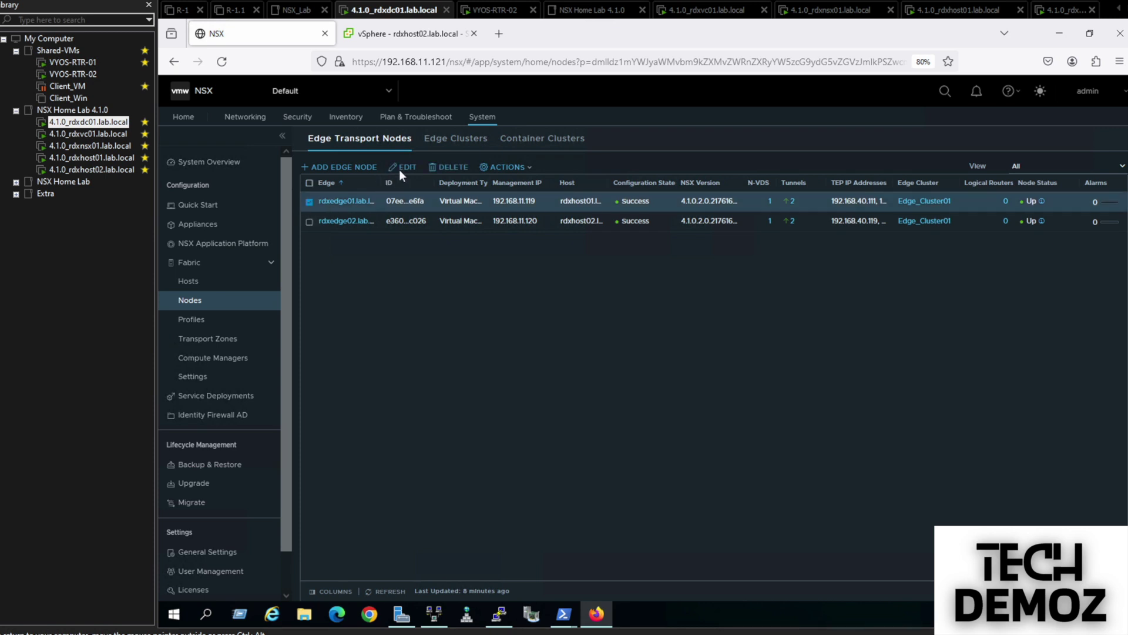
left_click(405, 169)
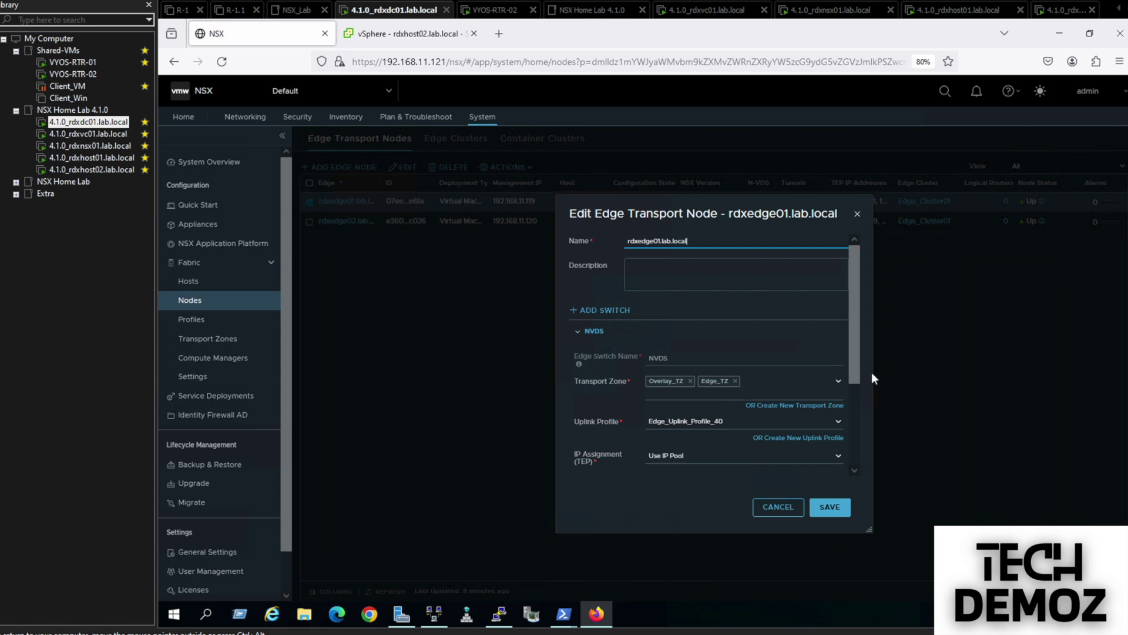
left_click_drag(855, 372, 859, 419)
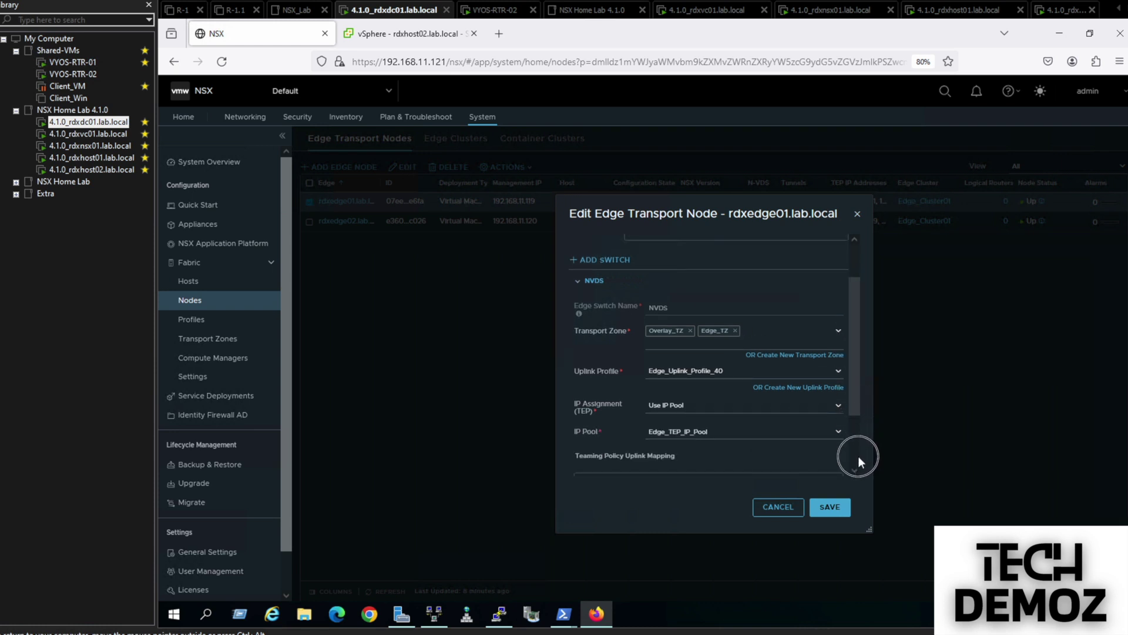
left_click(856, 435)
left_click(856, 456)
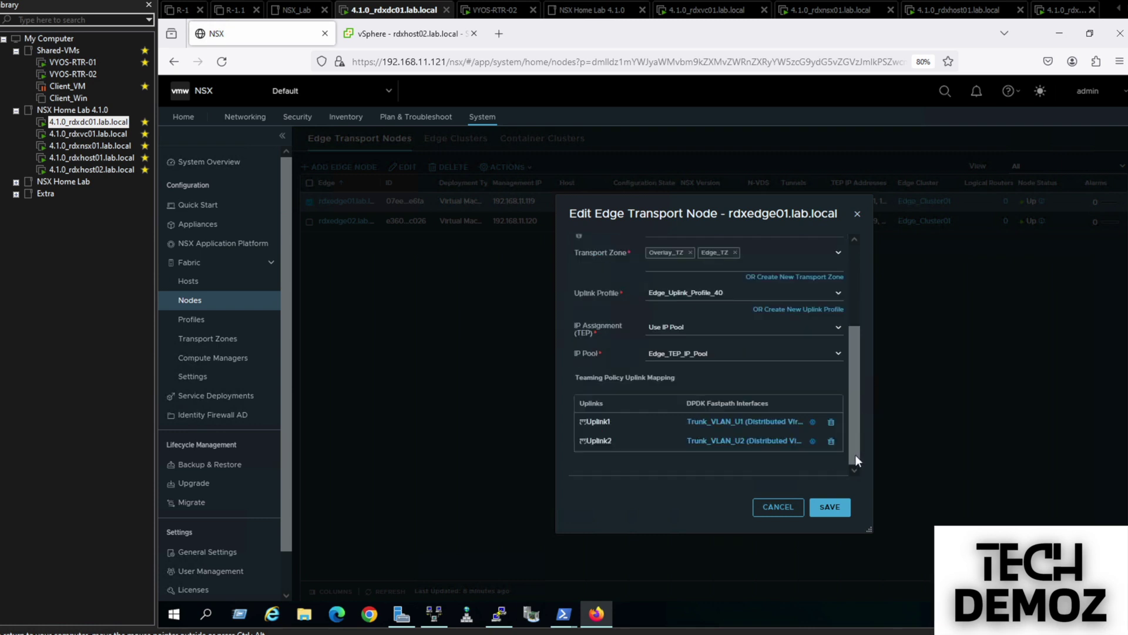
left_click(793, 511)
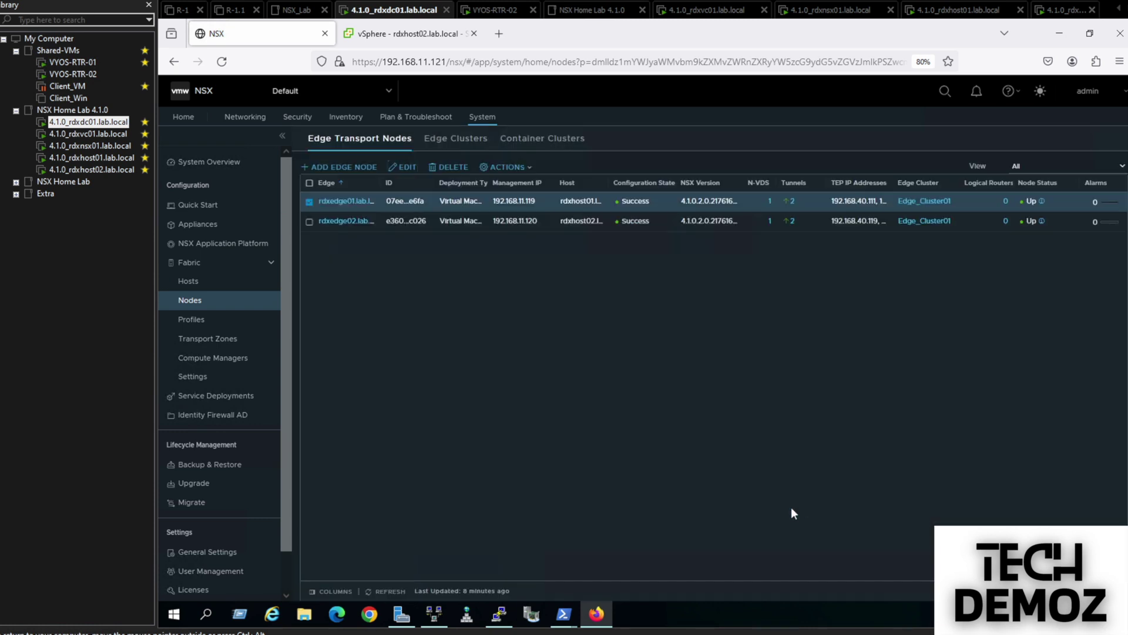
left_click(242, 117)
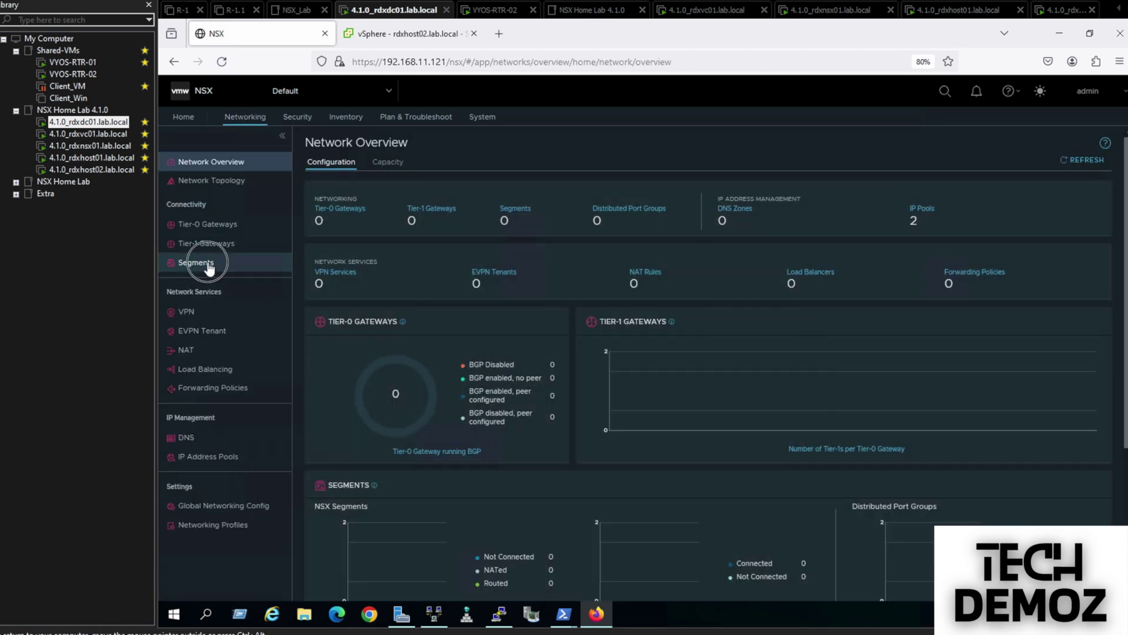
- Create VLAN segment BGP_Uplink_180 on Edge_TZ with teaming policy VLAN180 and VLAN 180
left_click(205, 264)
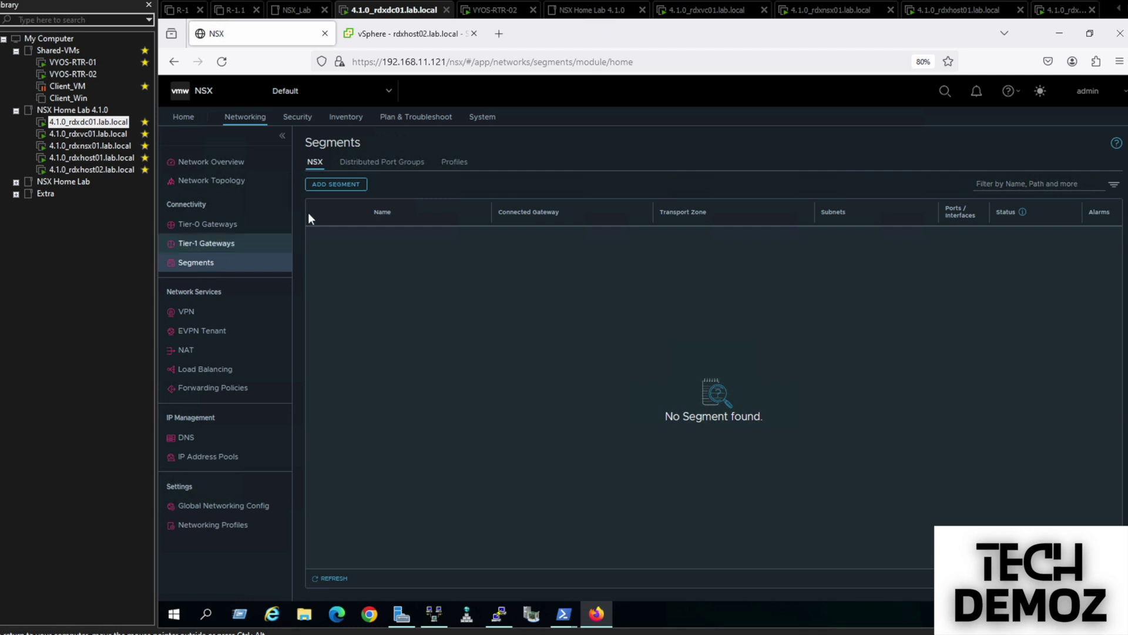
left_click(339, 185)
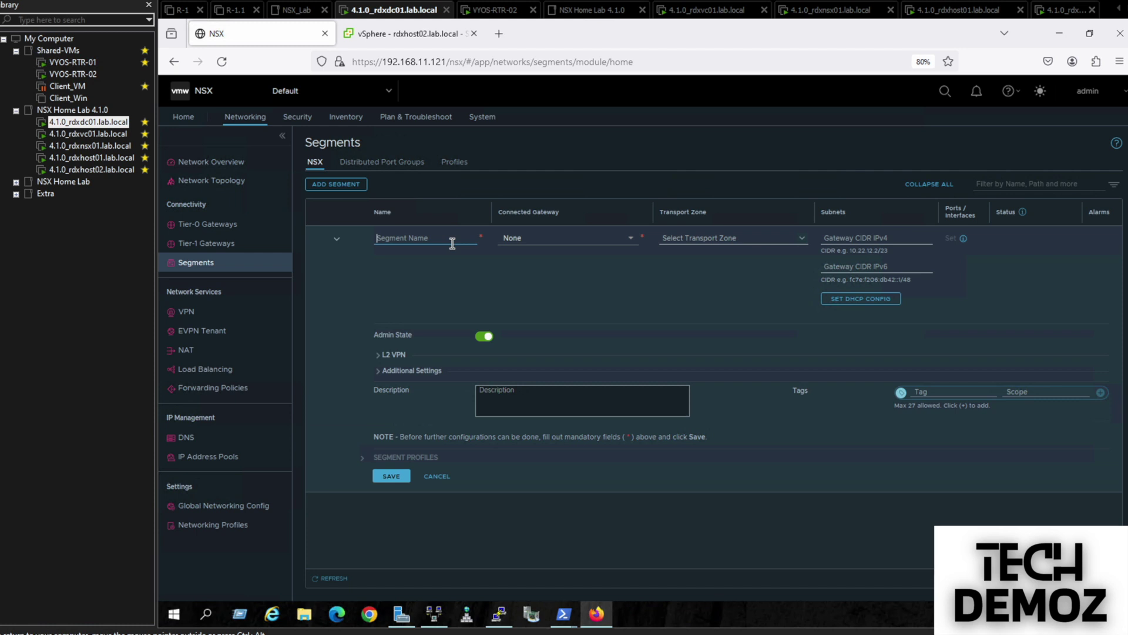
type("BGP_")
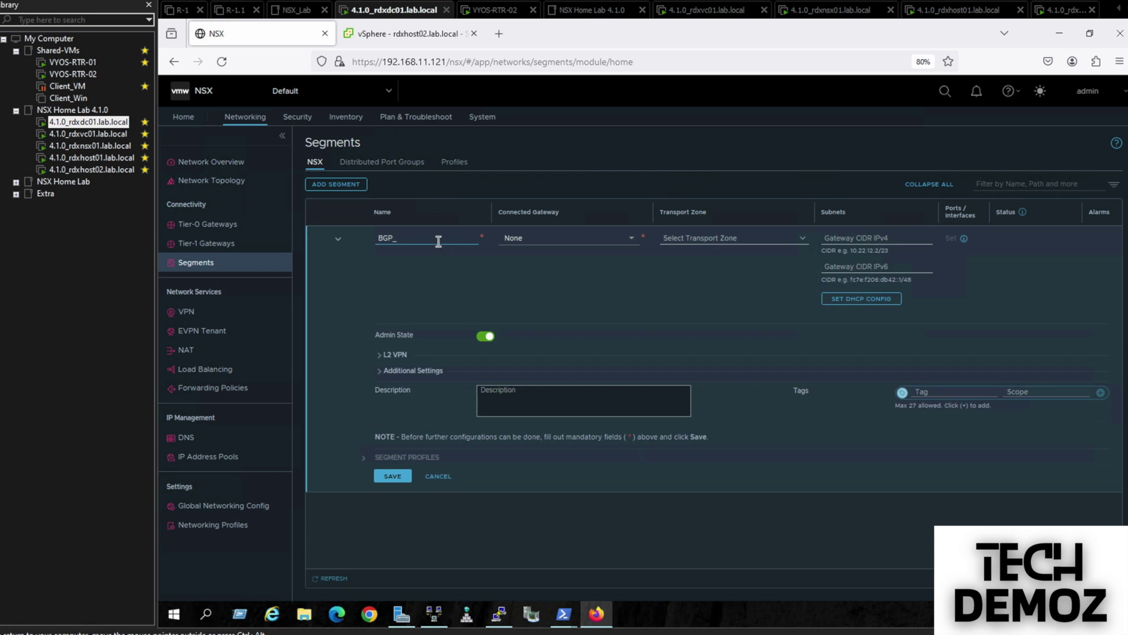
type("Uplink_180")
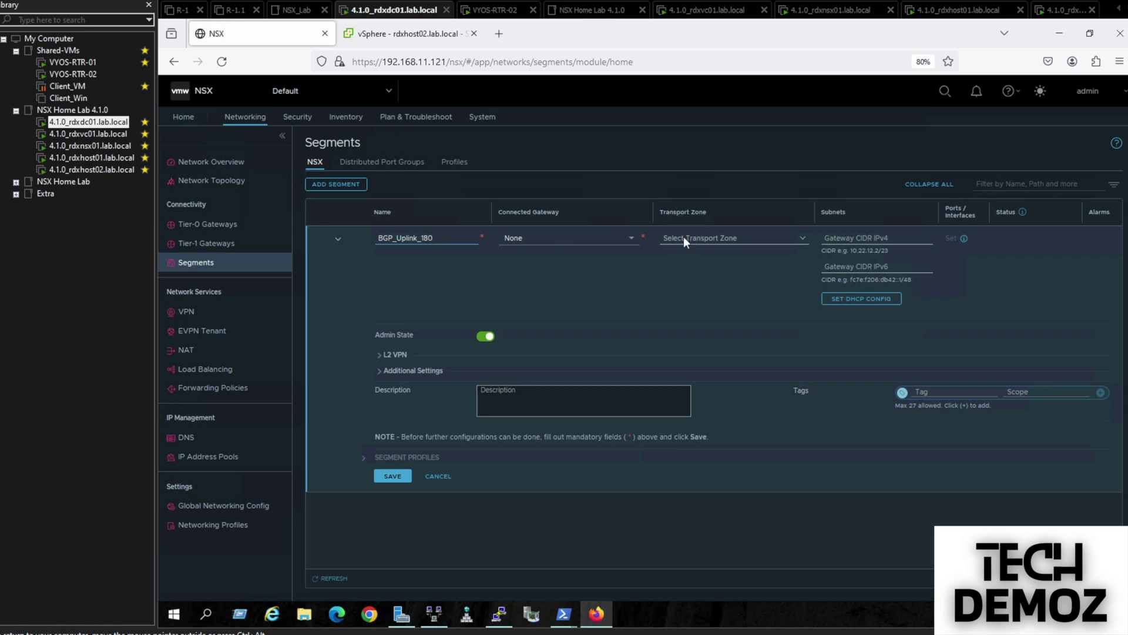
left_click(684, 240)
left_click(695, 275)
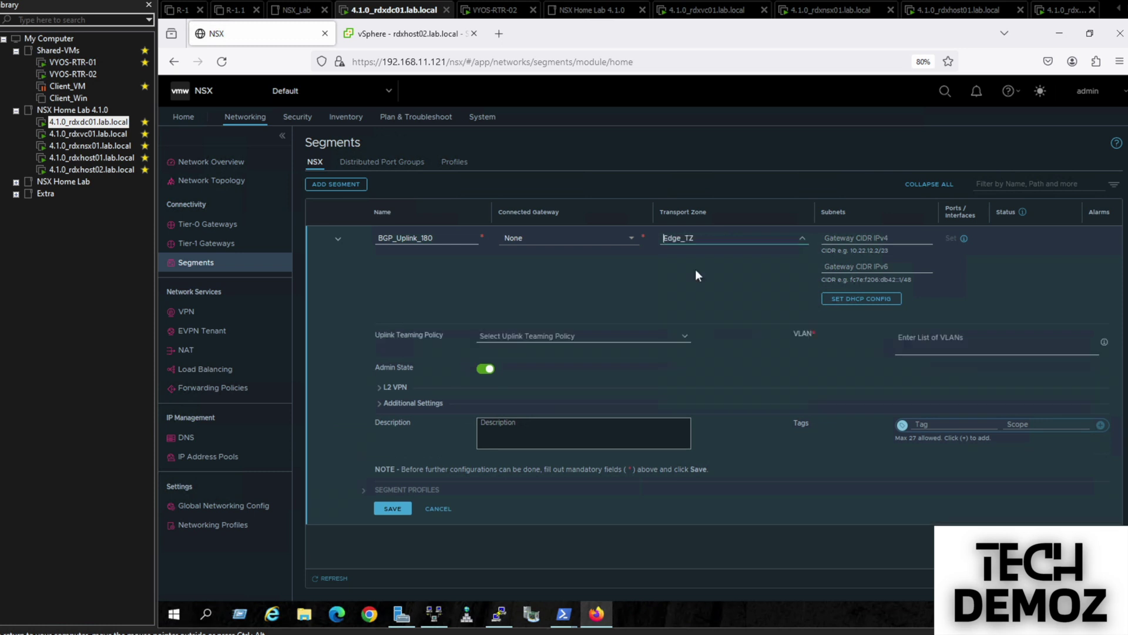
left_click(684, 340)
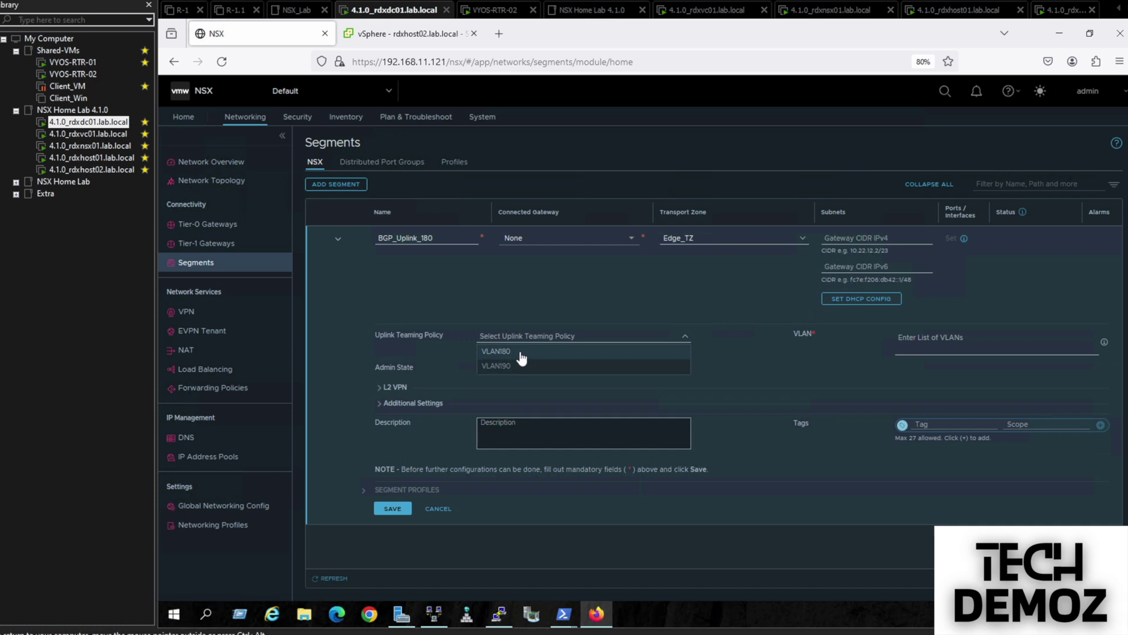
left_click(604, 350)
type("180")
left_click(392, 508)
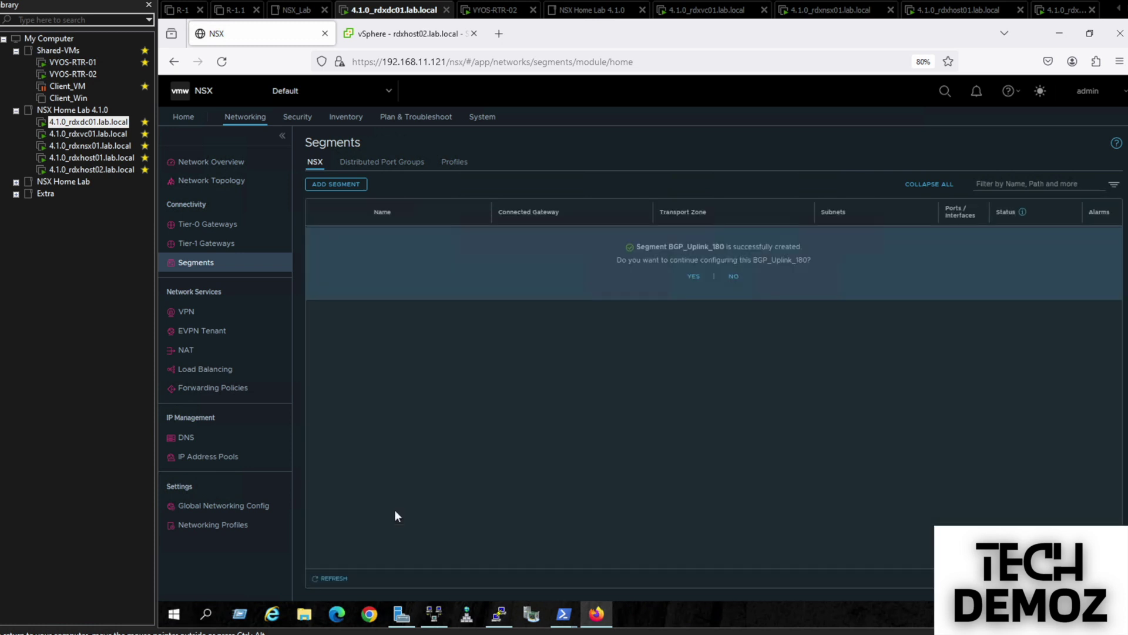
left_click(734, 276)
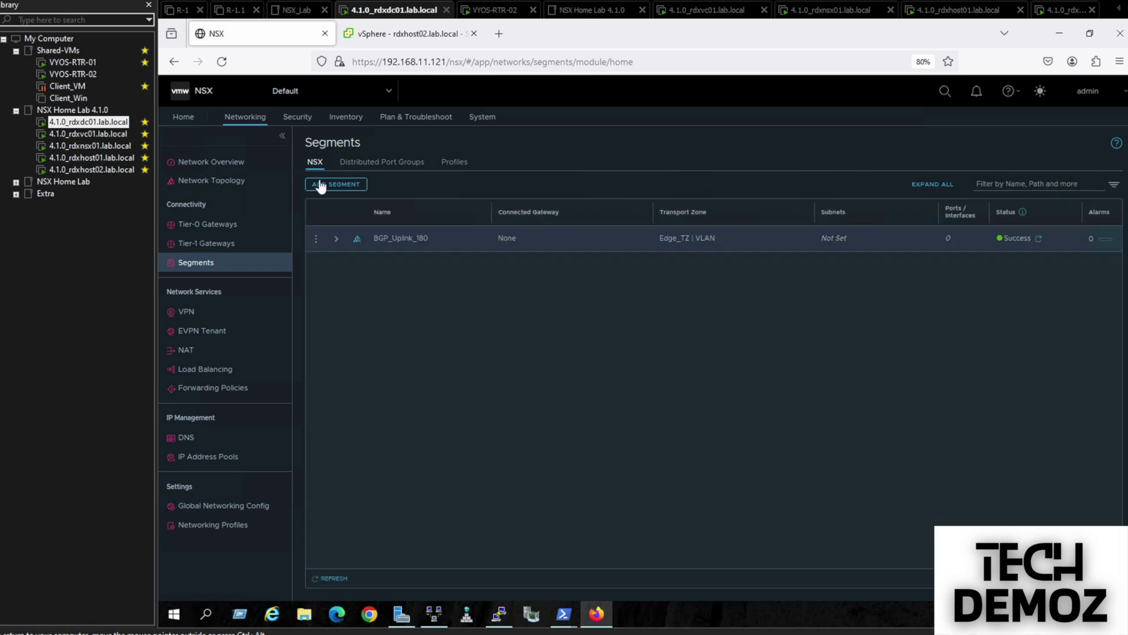
- Create segment BGP_Uplink_190 on Edge_TZ with teaming VLAN190 and VLAN 190, then refresh the list
left_click(335, 185)
type("BG")
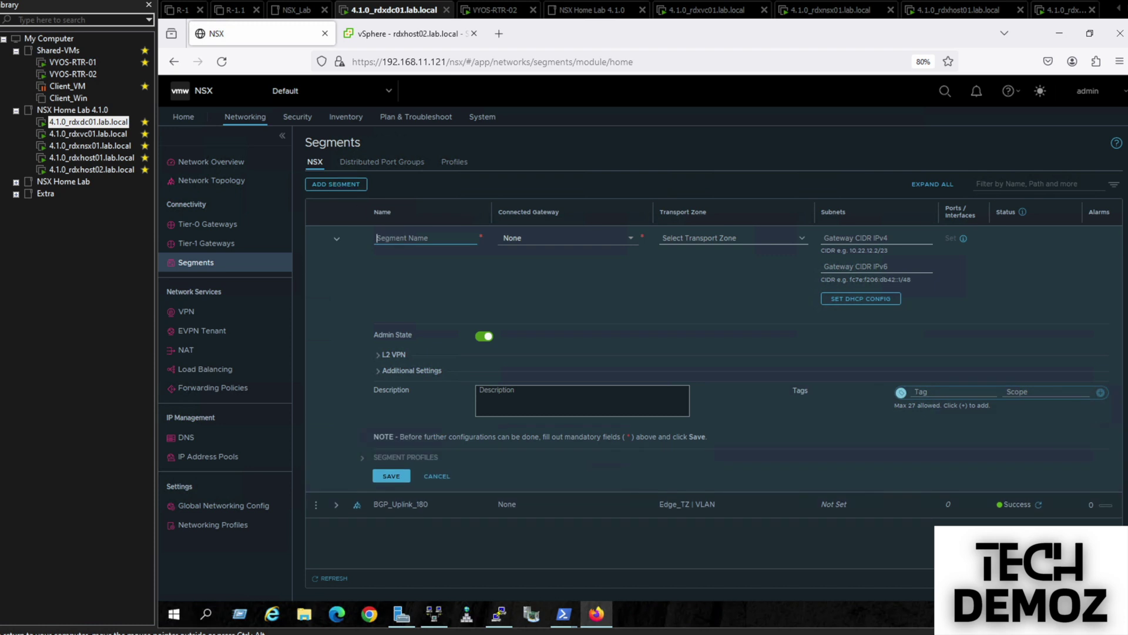
type("P_Uplink_190")
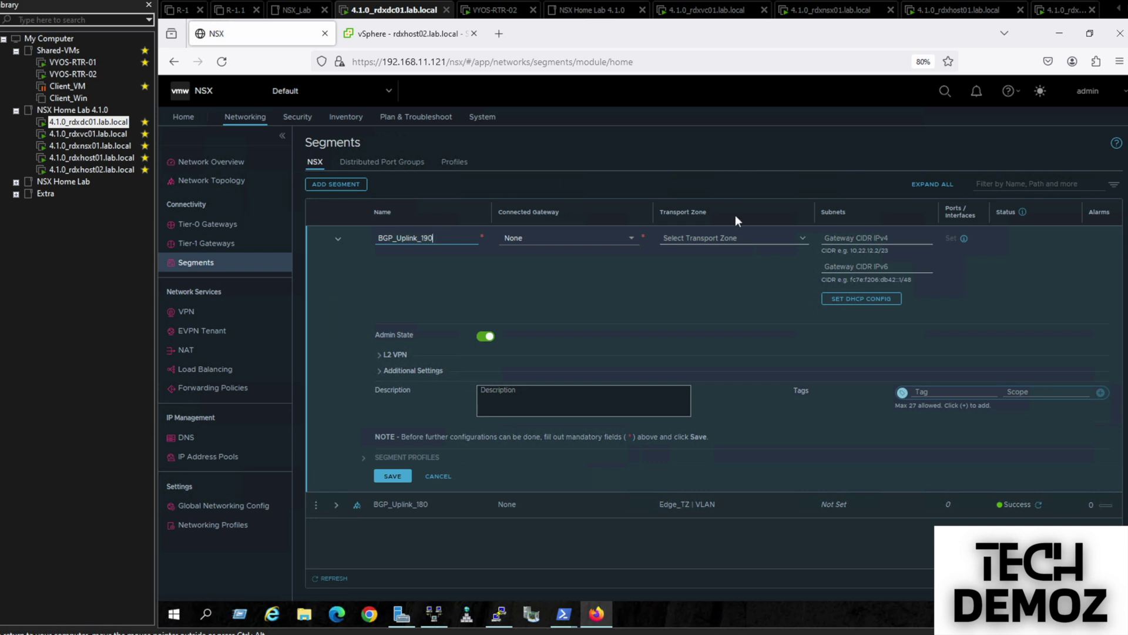
left_click(729, 236)
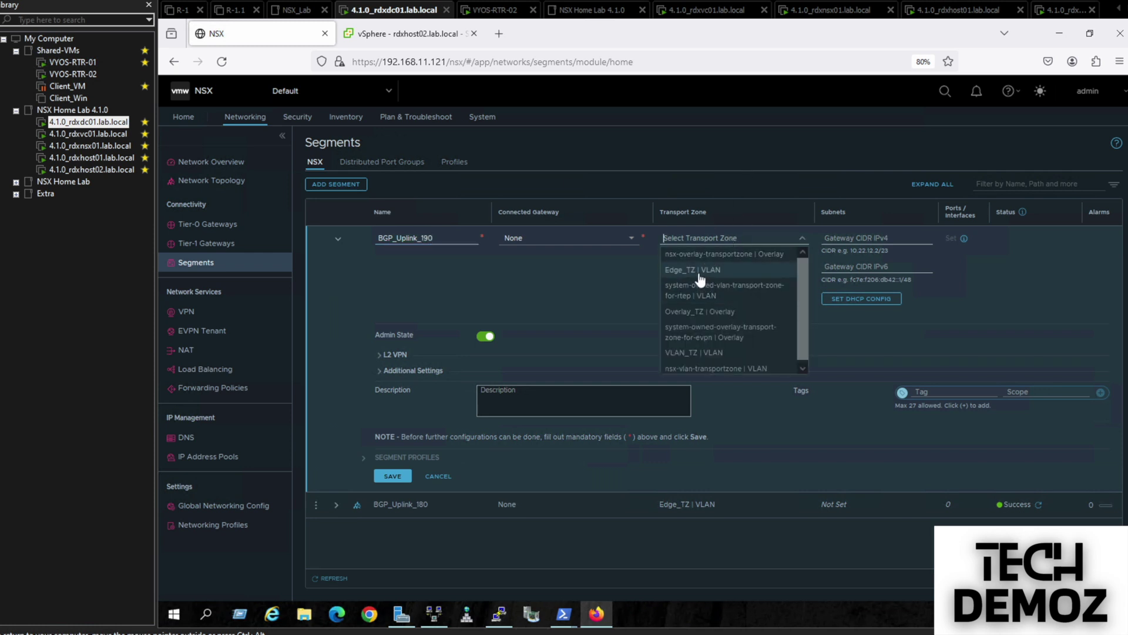
left_click(700, 272)
left_click(595, 335)
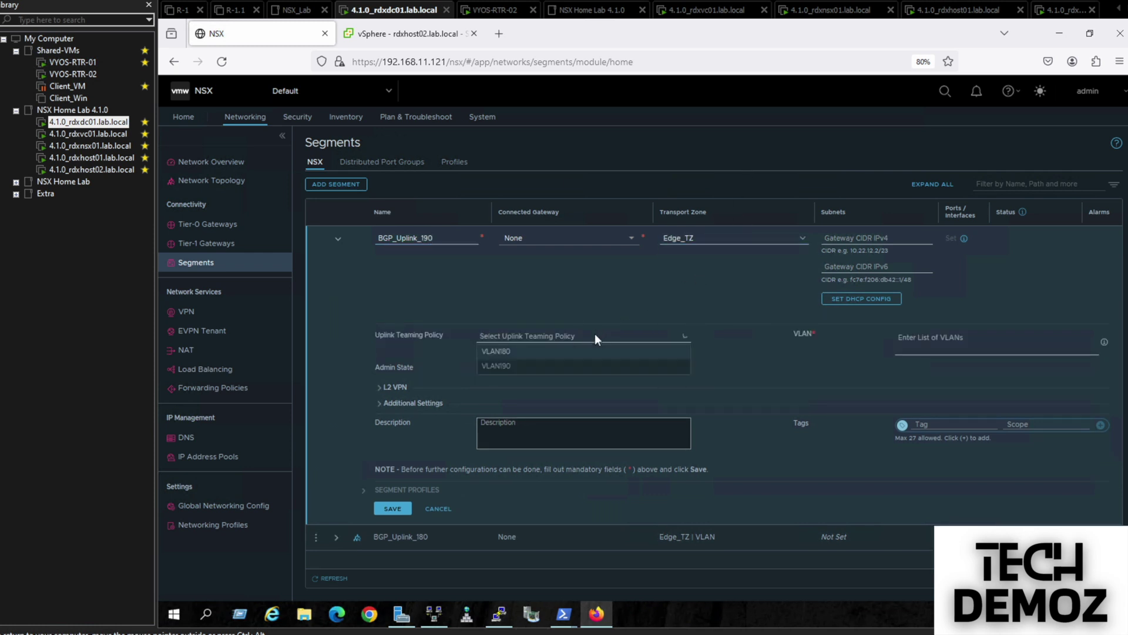
left_click(544, 365)
type("190")
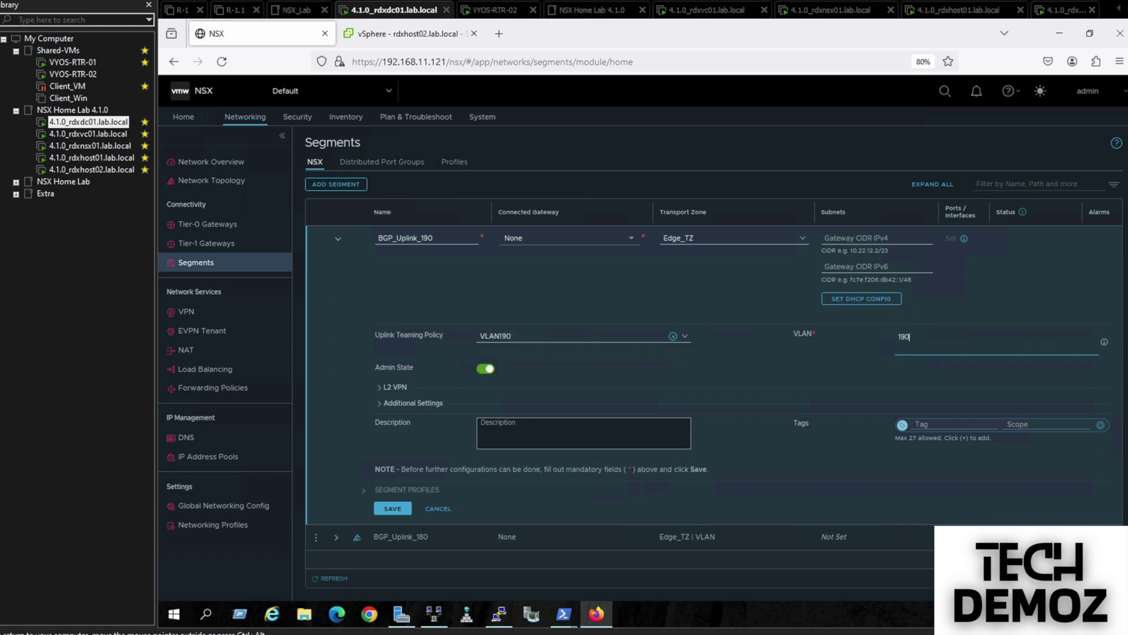
key("Return")
left_click(392, 508)
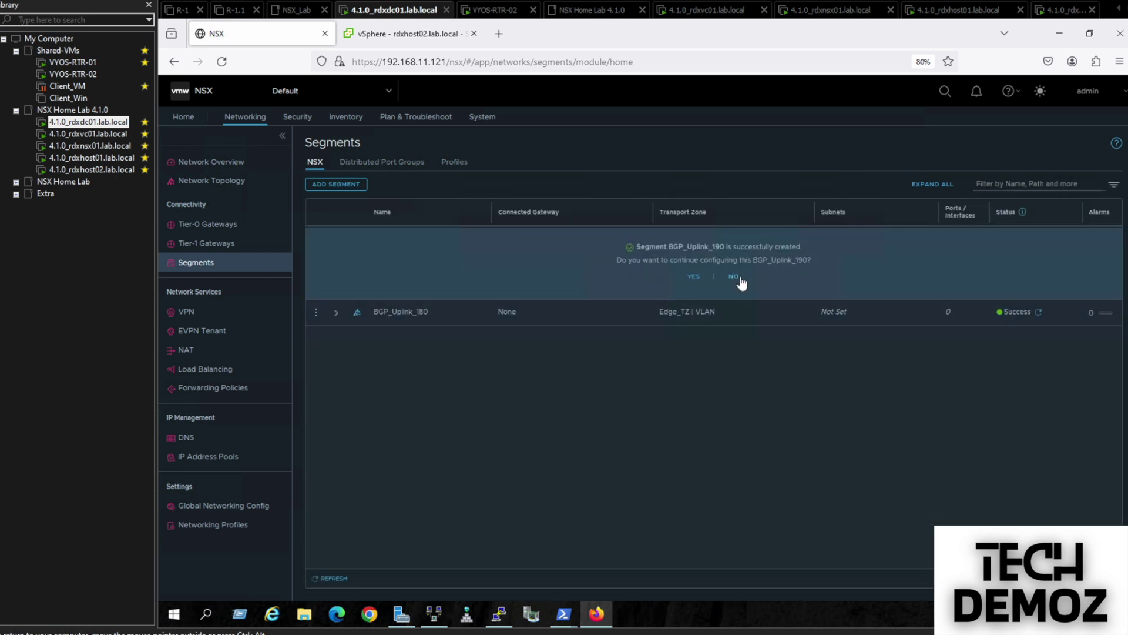
left_click(734, 276)
left_click(322, 577)
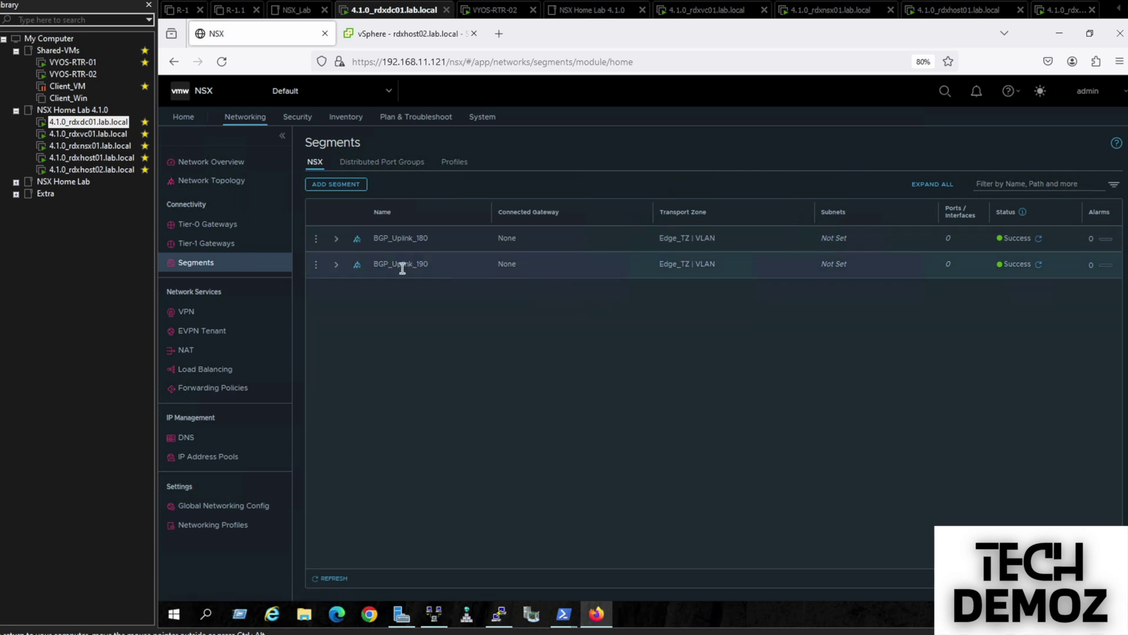
- Create Active Active Tier-0 gateway T0-GW-01 on Edge_Cluster01 and continue configuring it
left_click(210, 243)
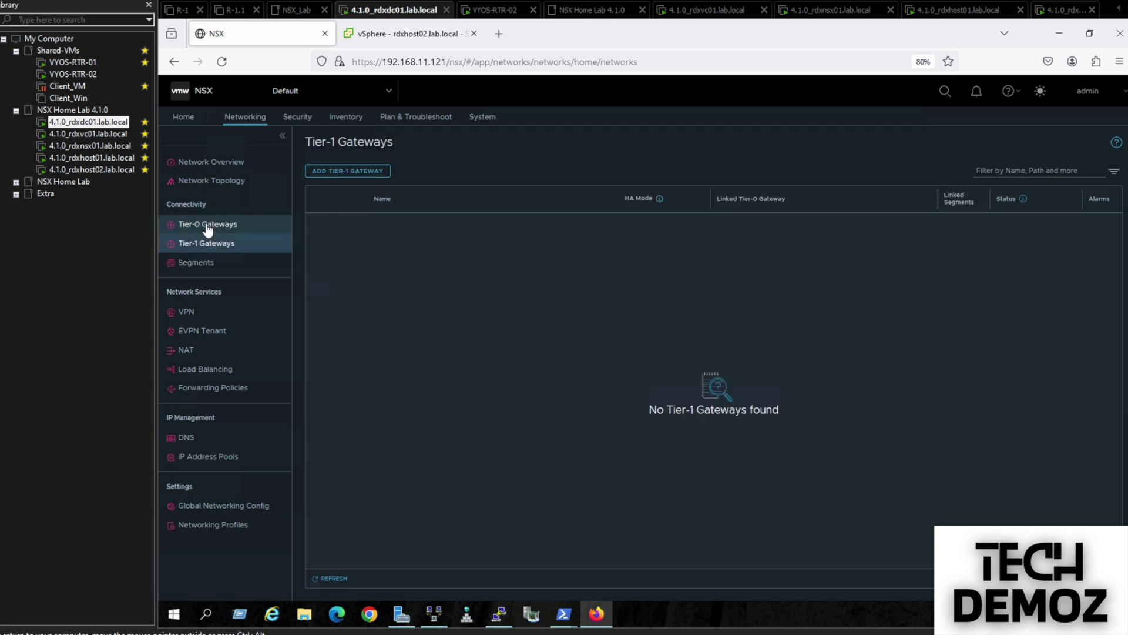
left_click(207, 228)
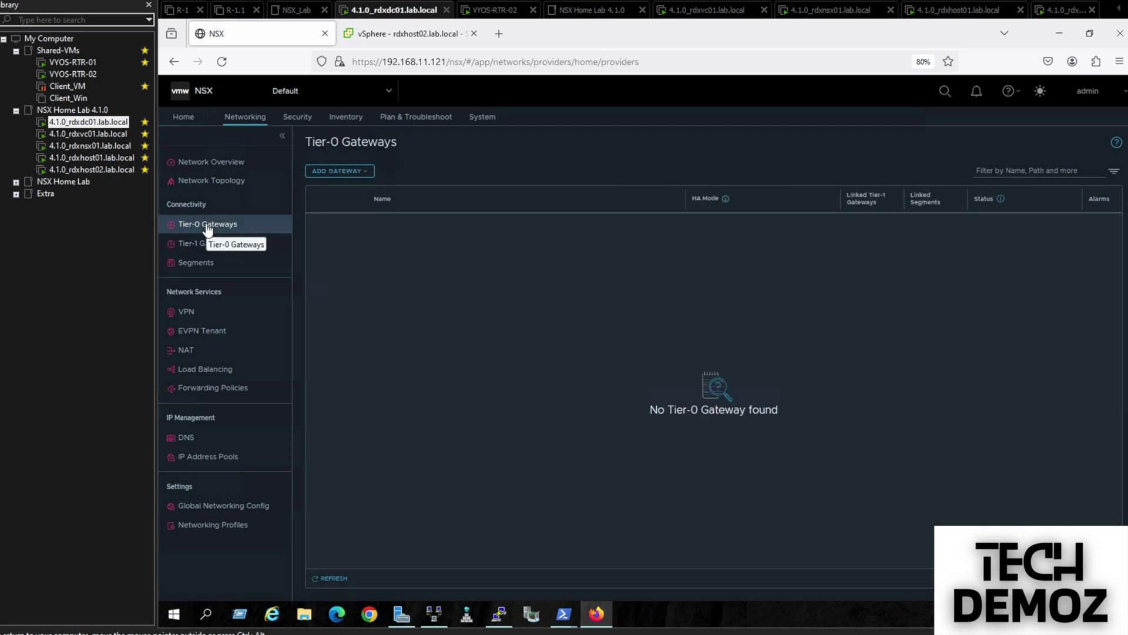
left_click(335, 172)
left_click(338, 194)
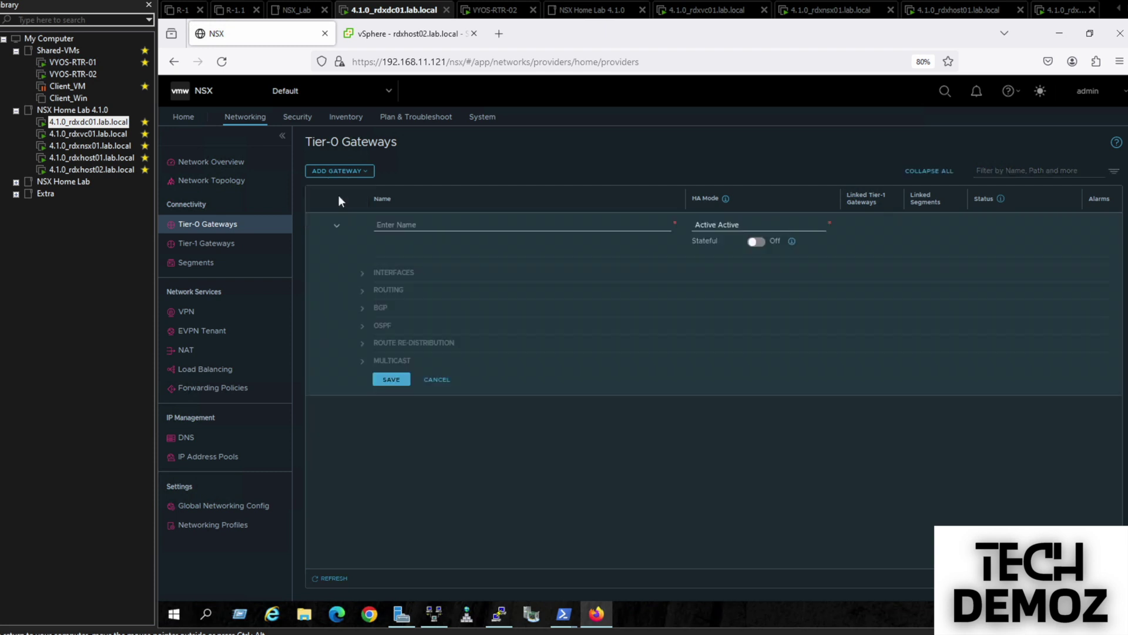
left_click(422, 226)
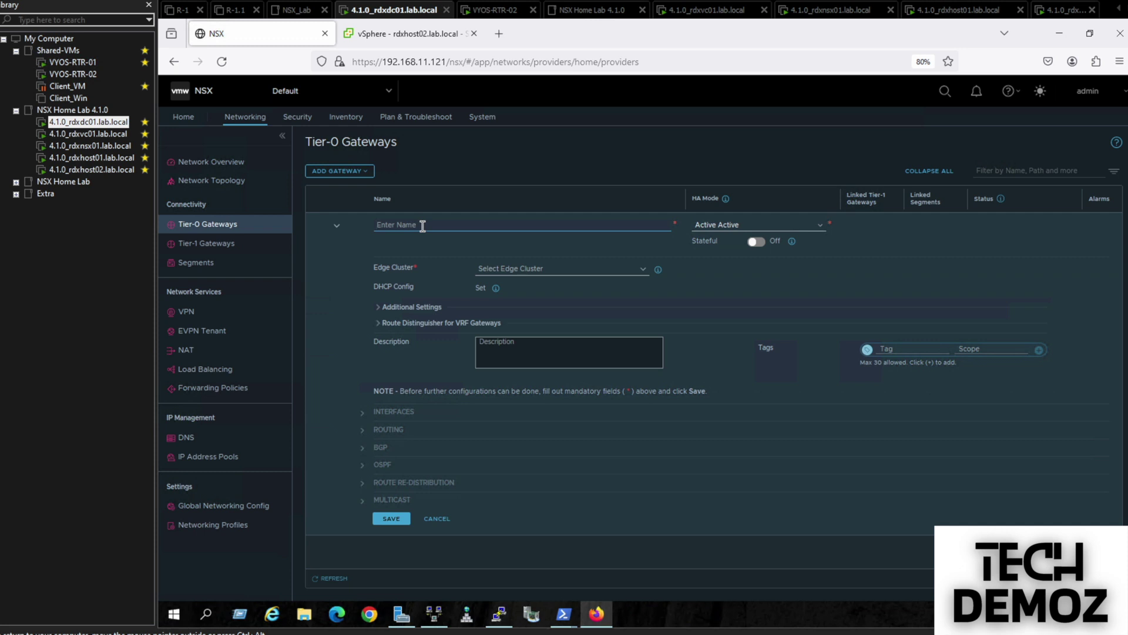
type("T0")
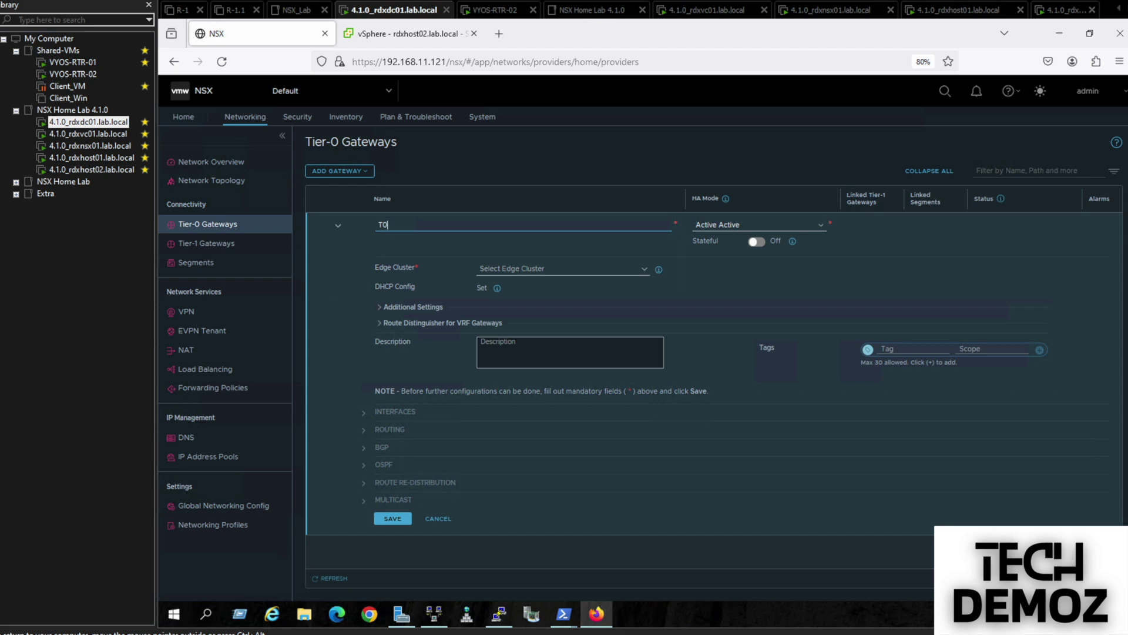
type("-GW-01")
left_click(563, 269)
left_click(507, 285)
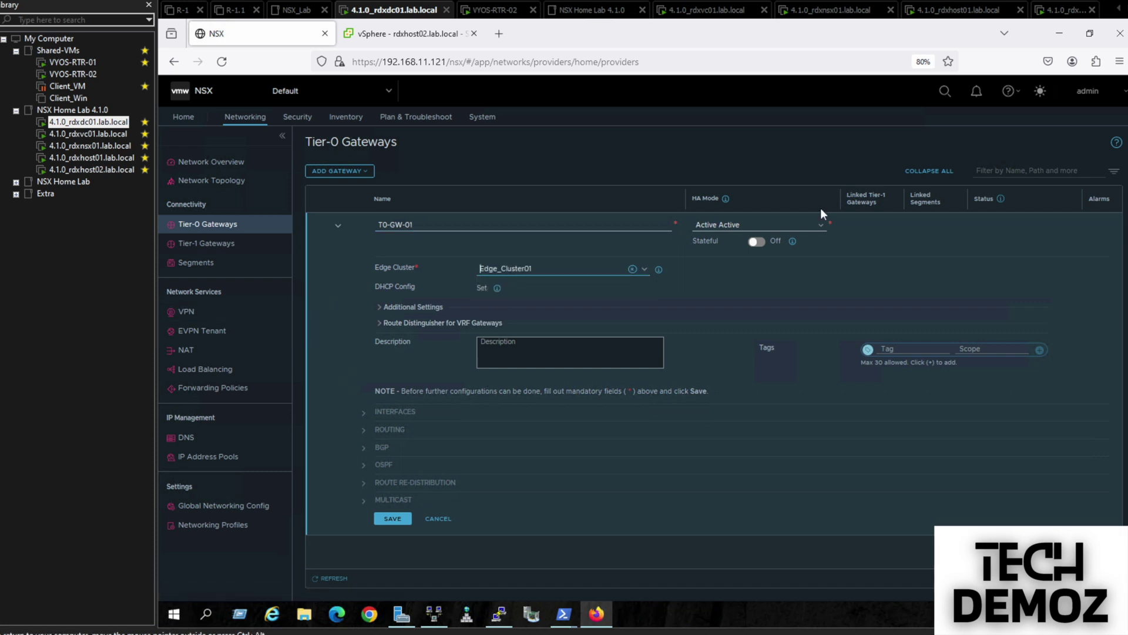
left_click(386, 521)
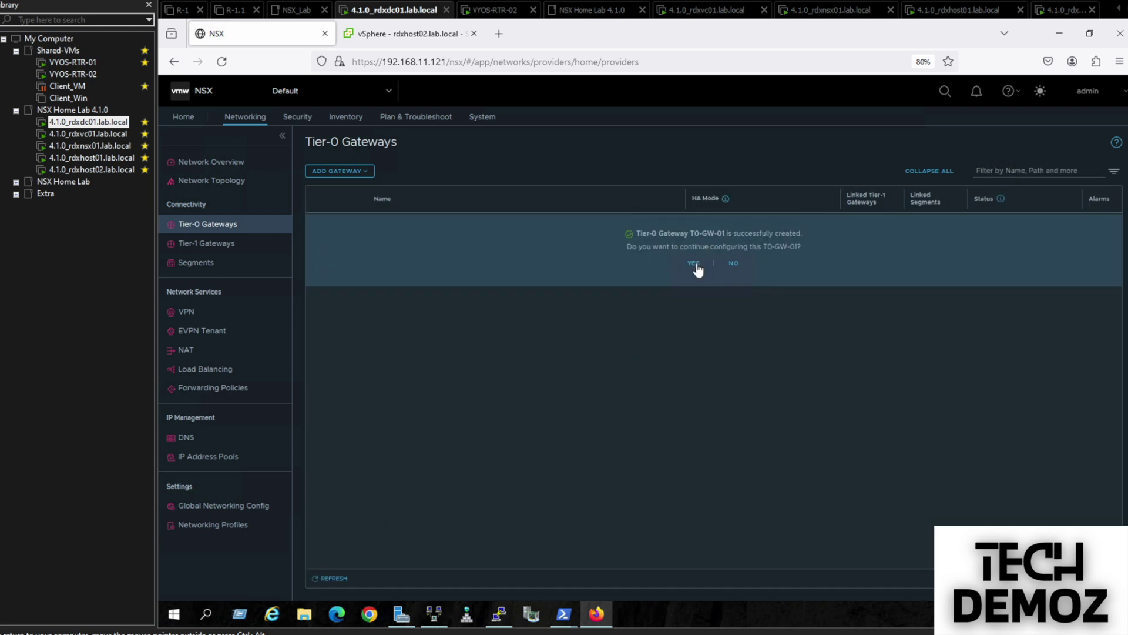
left_click(693, 262)
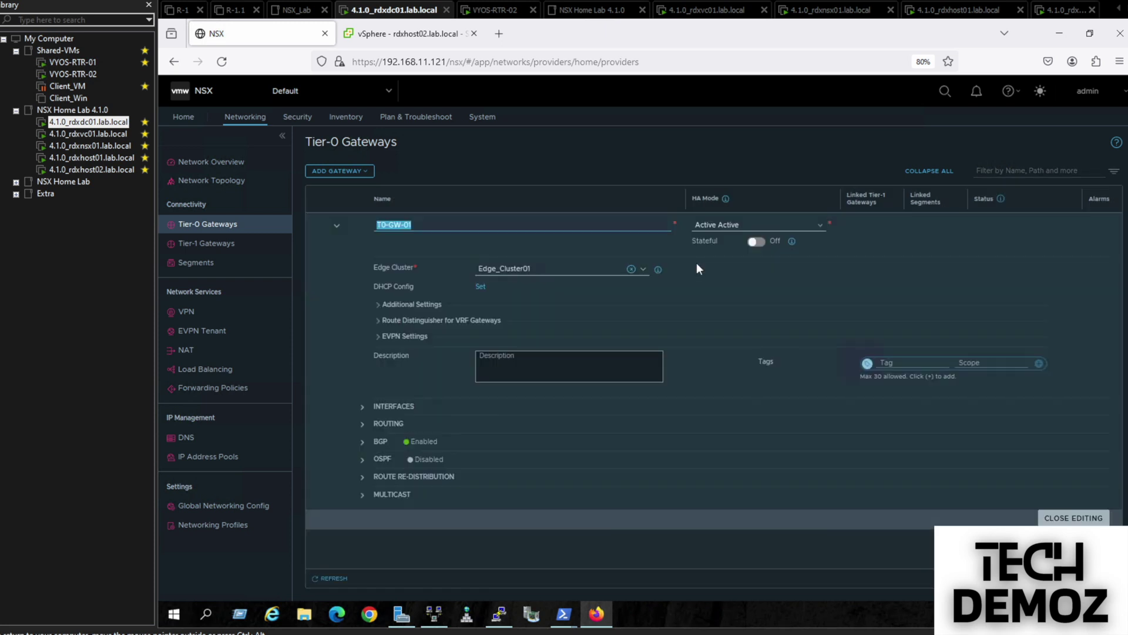
- Start a new T0-GW-01 interface named E1-U1 with IP 192.168.180.2/24
left_click(368, 407)
left_click(479, 419)
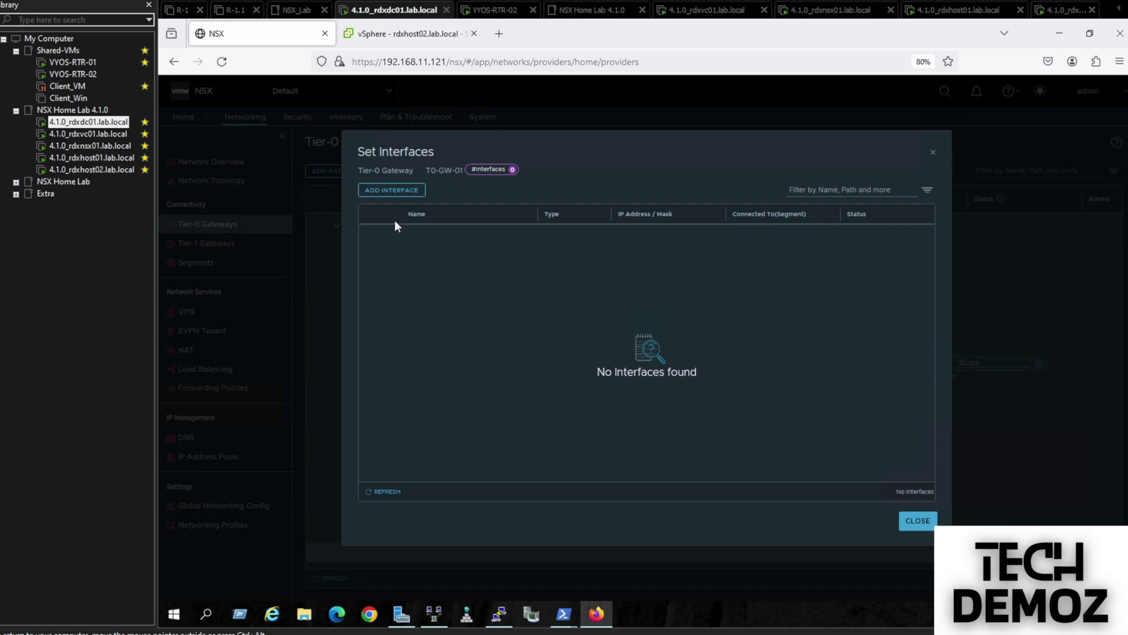
left_click(374, 191)
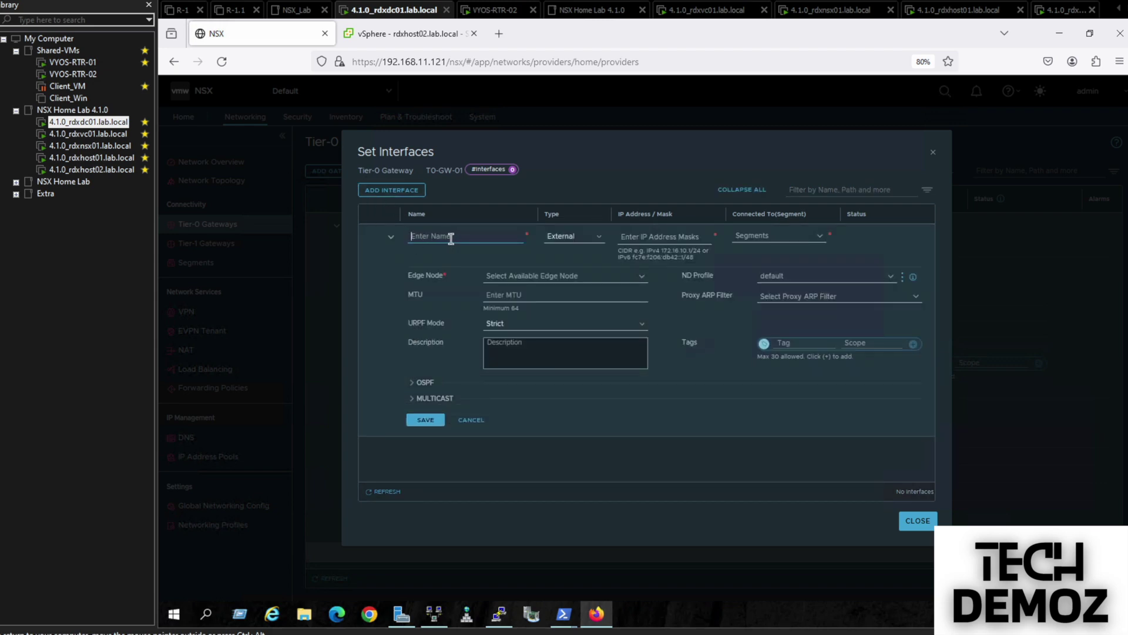
left_click(451, 236)
type("E11111111111")
key("BackSpace")
key("BackSpace")
key("BackSpace")
key("BackSpace")
key("BackSpace")
key("BackSpace")
key("BackSpace")
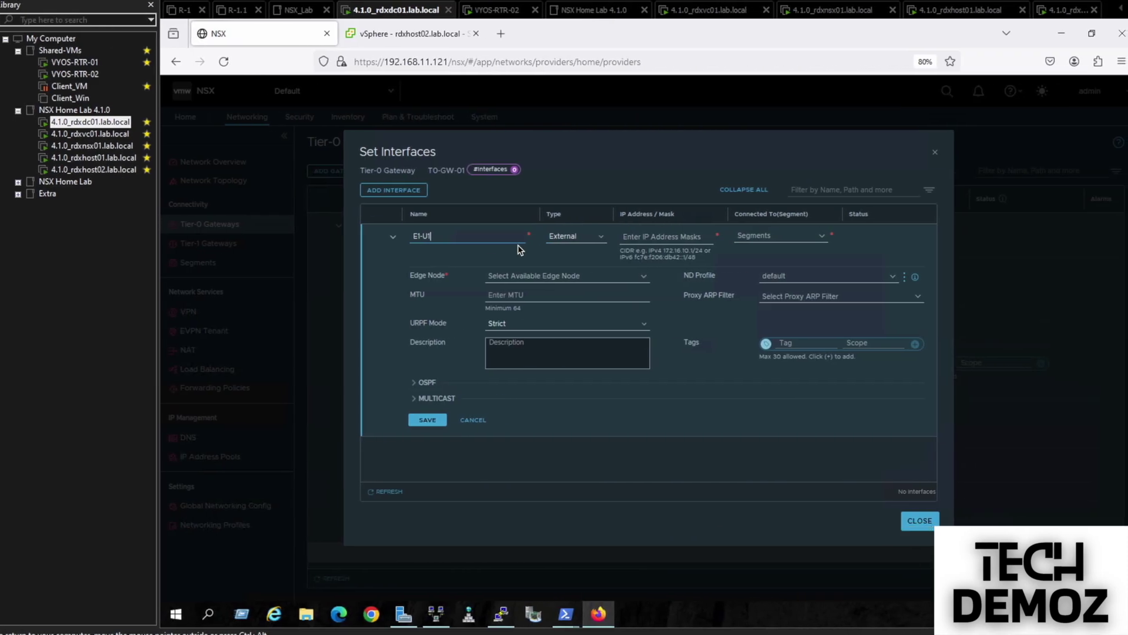
left_click(651, 233)
type("192.168.180.2/")
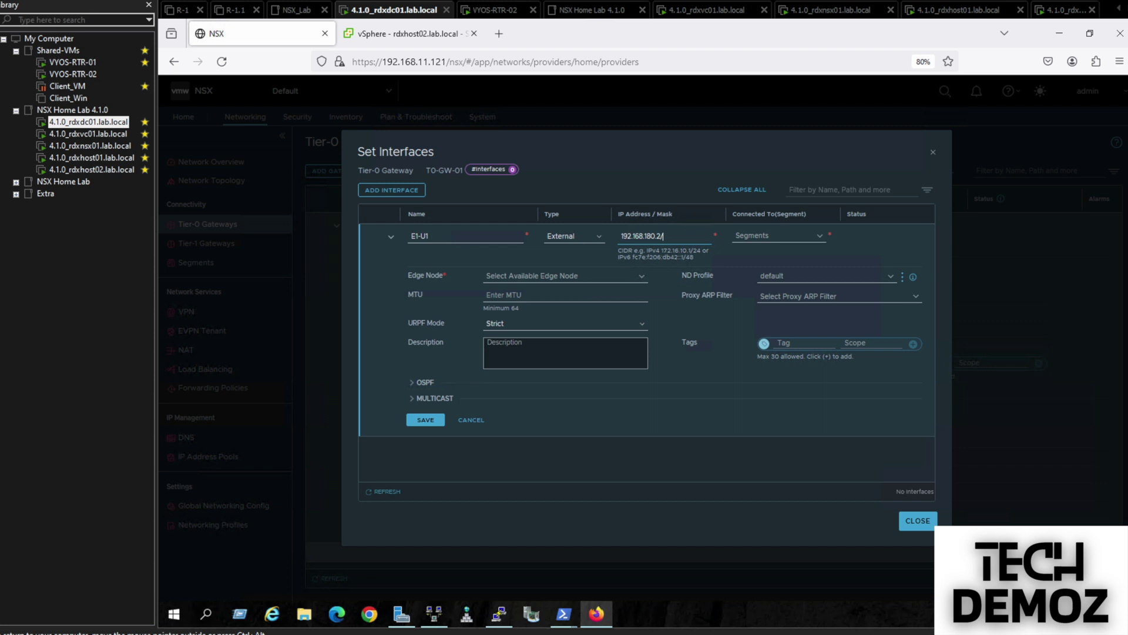
type("24")
- Connect E1-U1 to BGP_Uplink_180 on edge node rdxedge01.lab.local and save it
left_click(781, 237)
left_click(780, 288)
left_click(563, 284)
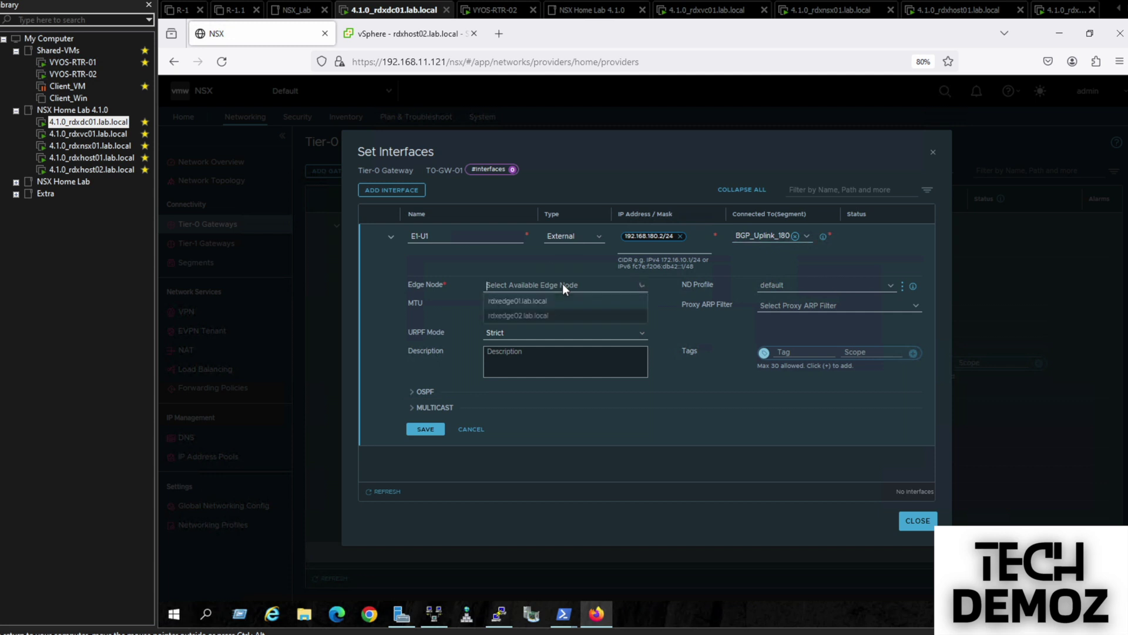
left_click(535, 301)
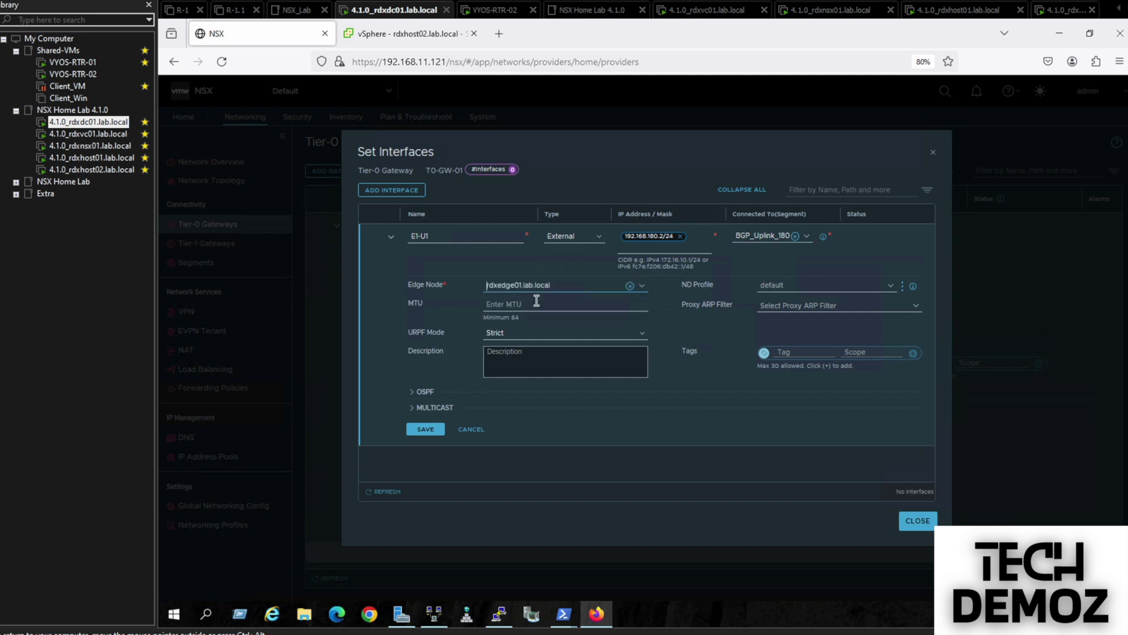
left_click(434, 429)
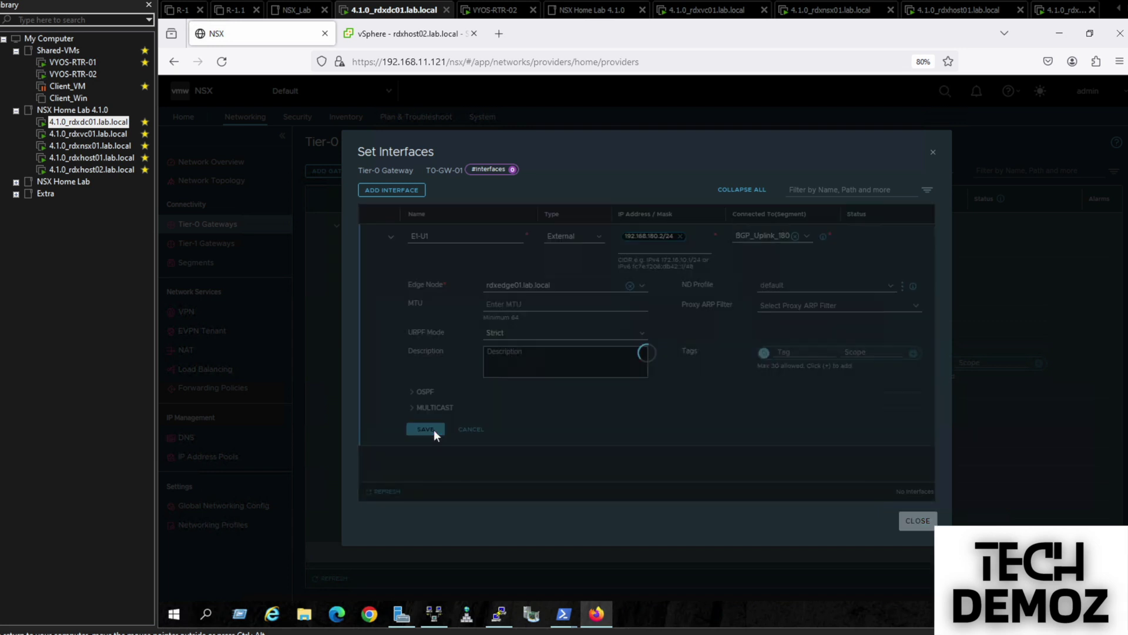
left_click(388, 191)
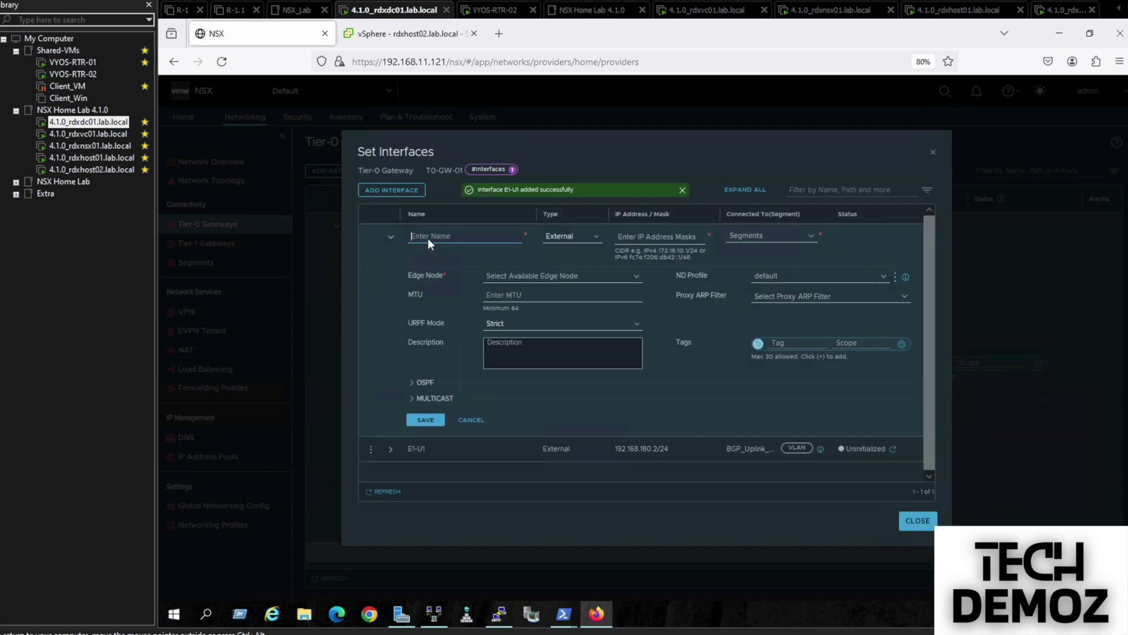
- Add interface E1-U2 at 192.168.190.2/24 on BGP_Uplink_190 via rdxedge01.lab.local
type("E1-U2")
left_click(637, 236)
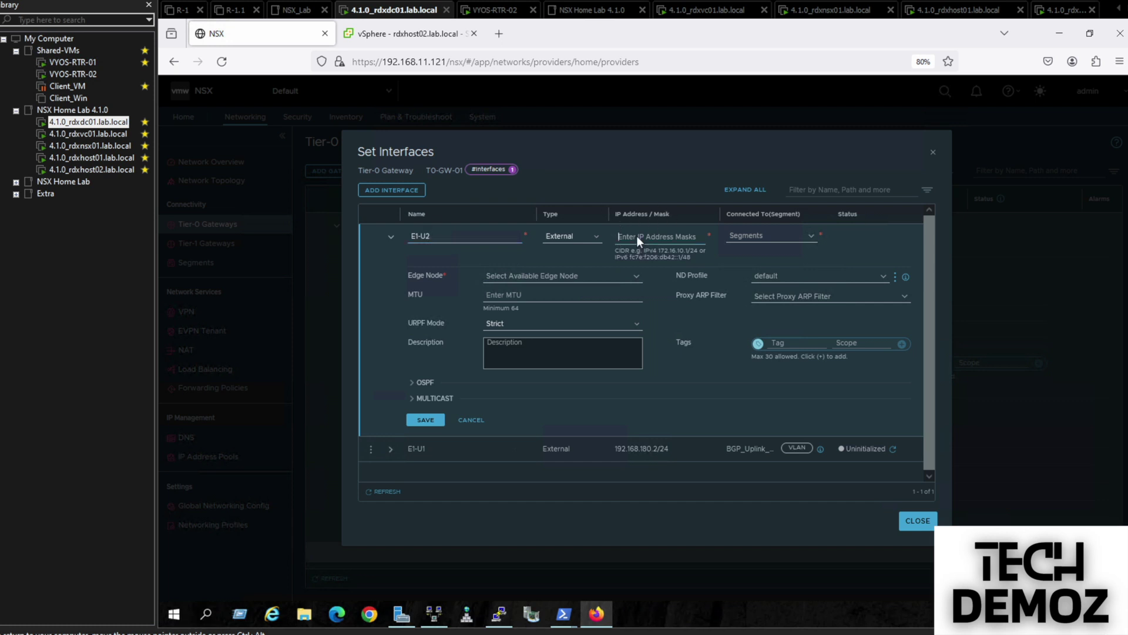
type("192.168.190.2")
left_click(761, 241)
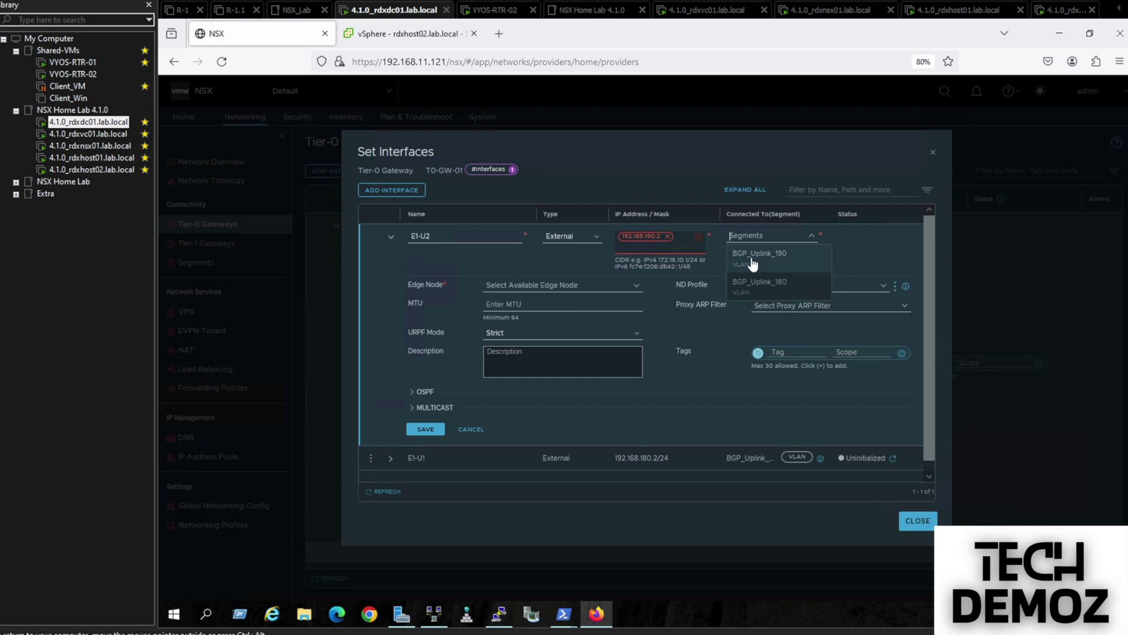
left_click(753, 261)
left_click(653, 235)
type("/24")
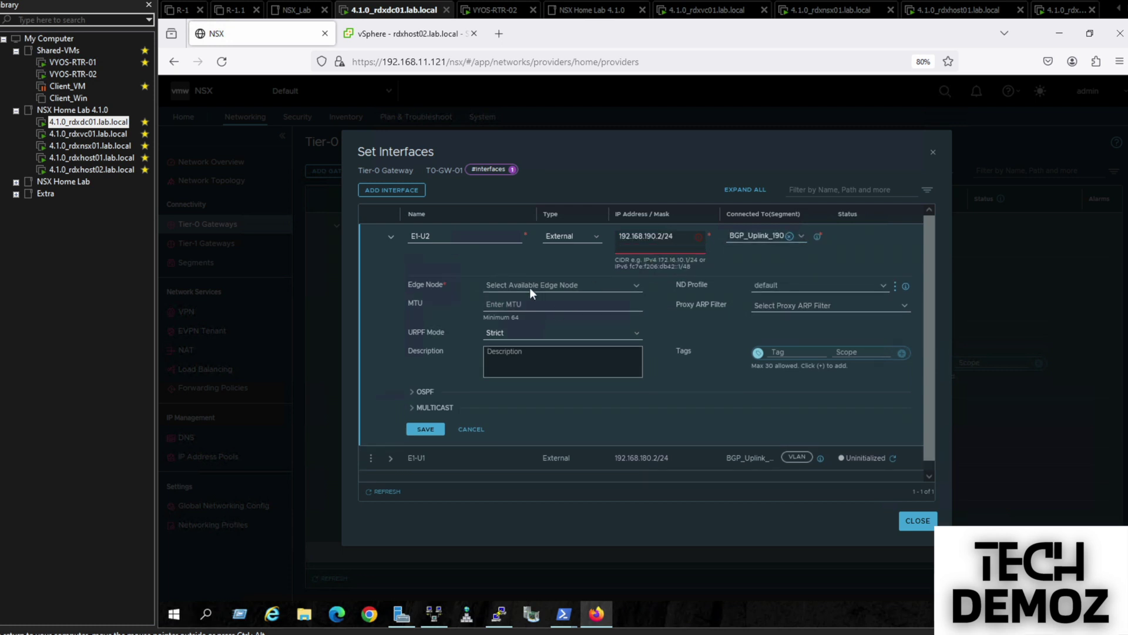
left_click(530, 287)
left_click(527, 300)
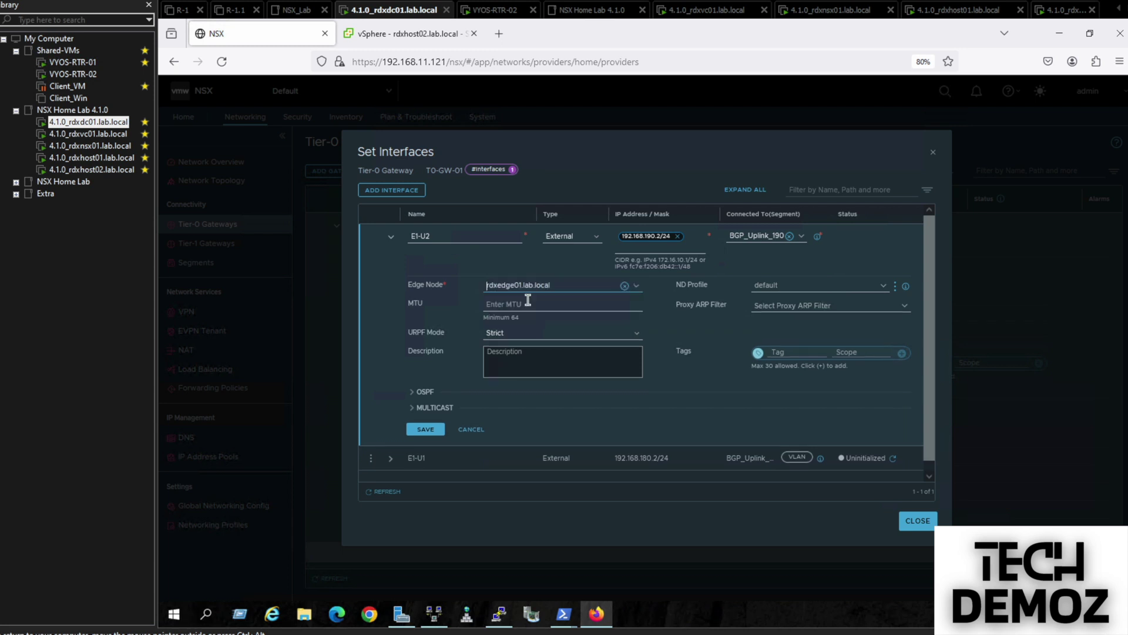
left_click(426, 429)
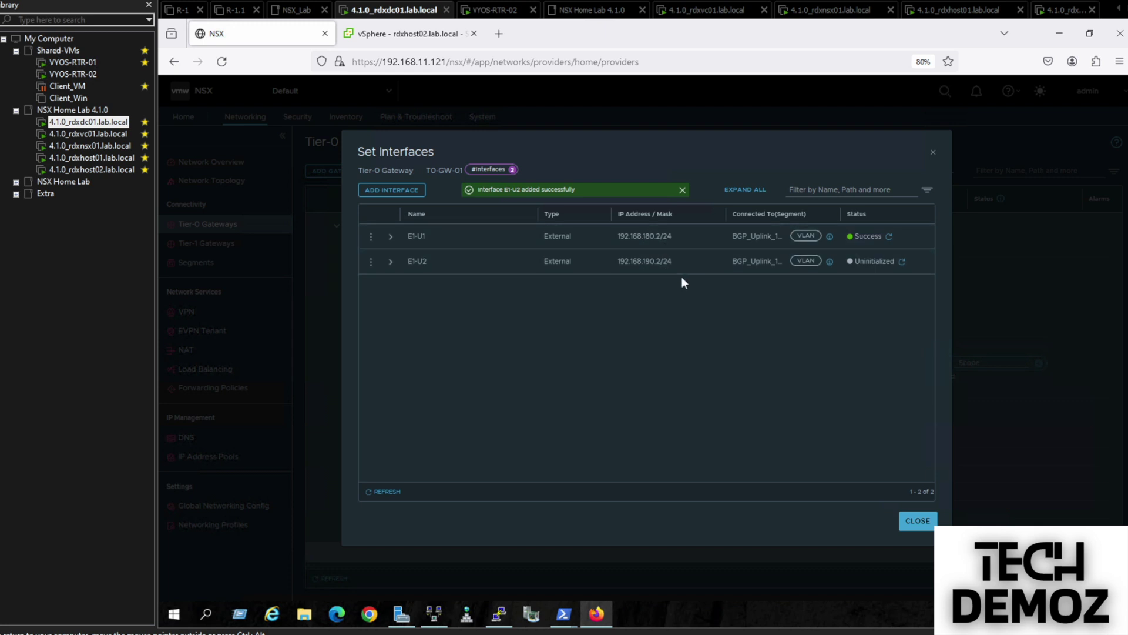
left_click(388, 190)
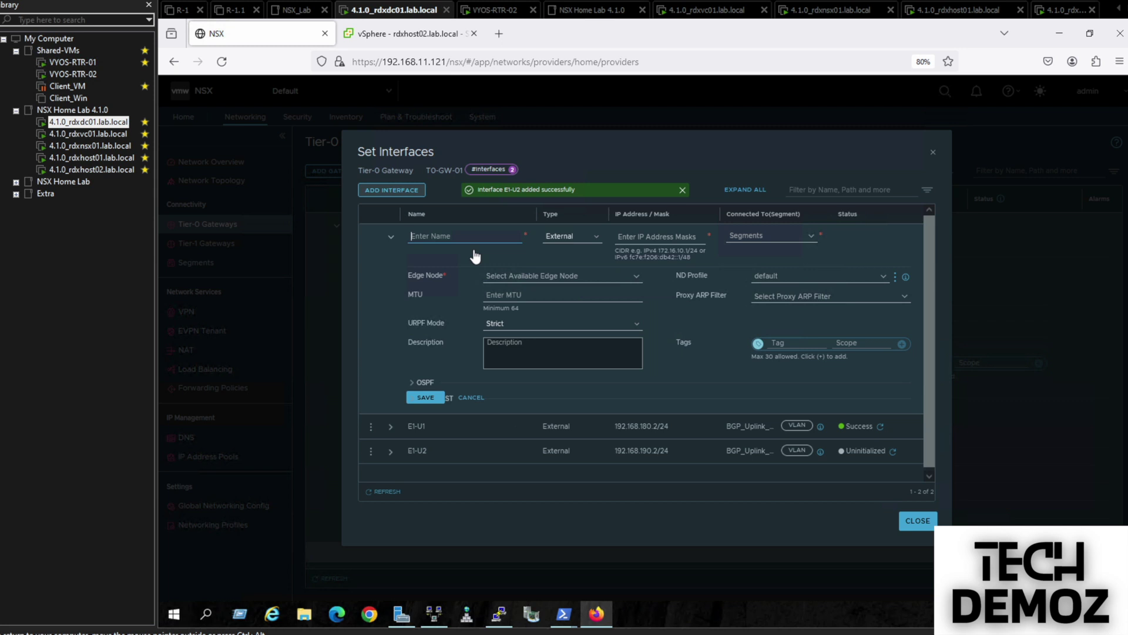
- Add interface E2-U1 at 192.168.180.3/24 on BGP_Uplink_180 via rdxedge02.lab.local
type("E2-U1")
left_click(652, 239)
type("192.16")
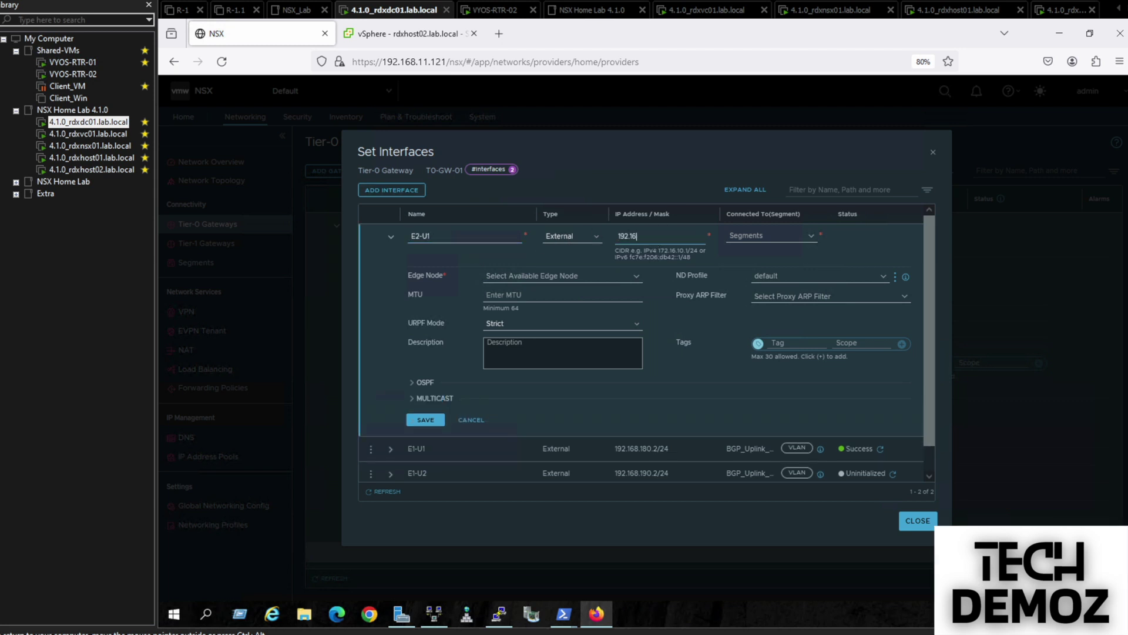
type("8.180.3/24")
left_click(777, 237)
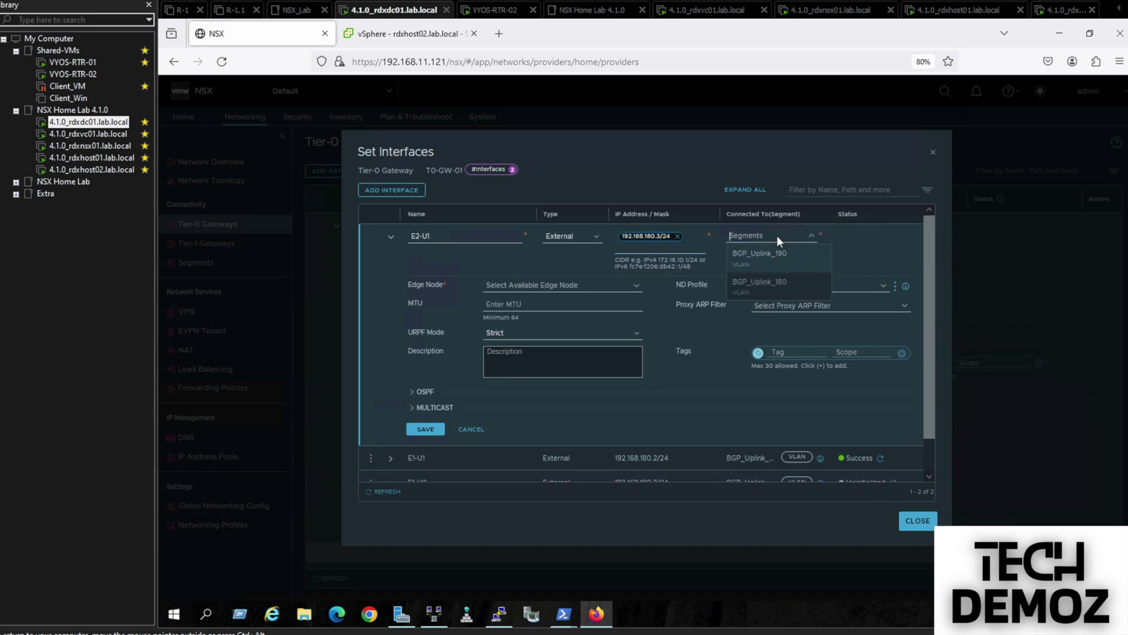
left_click(761, 285)
left_click(610, 283)
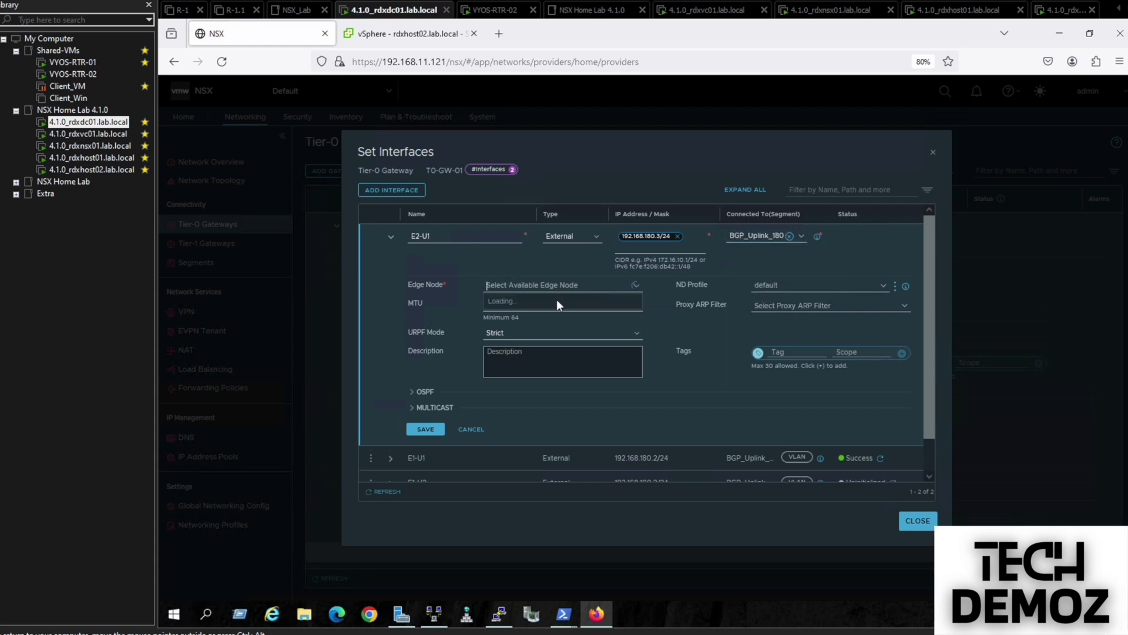
left_click(556, 301)
left_click(425, 428)
left_click(391, 191)
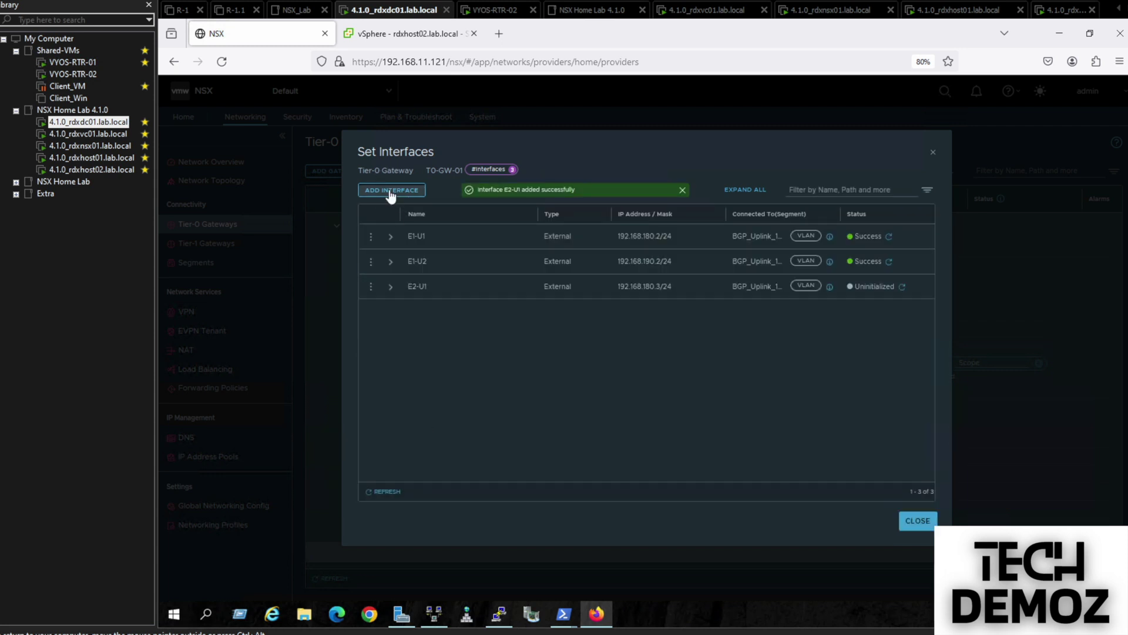
- Add interface E2-U2 at 192.168.190.2/24 on BGP_Uplink_190 via rdxedge02.lab.local and save it
type("E2")
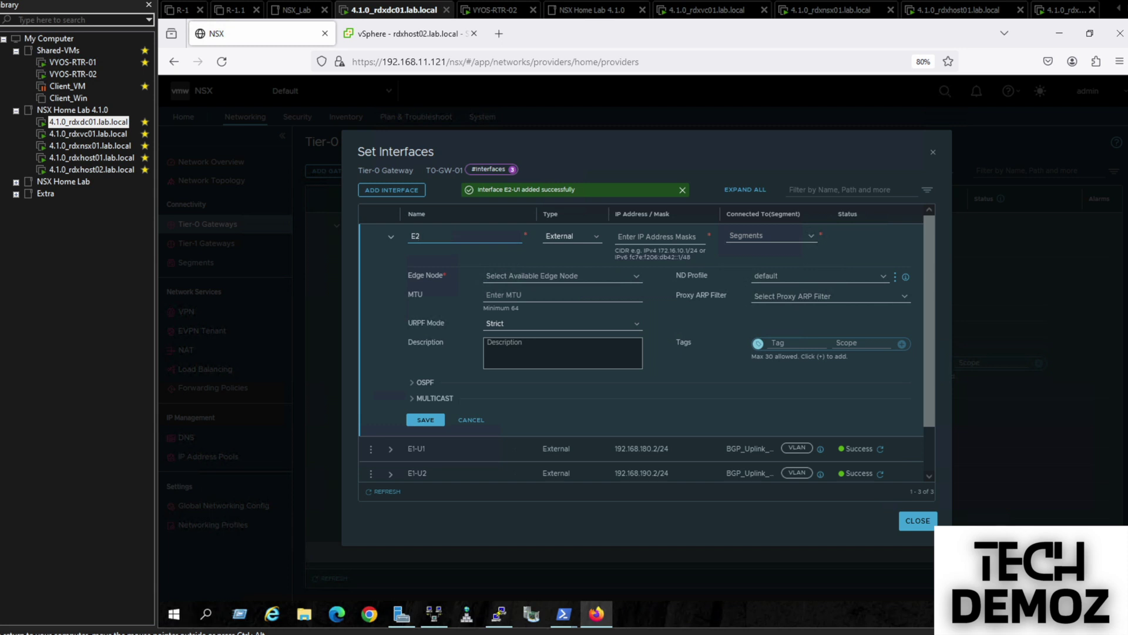
type("-U2")
left_click(625, 235)
type("192.168")
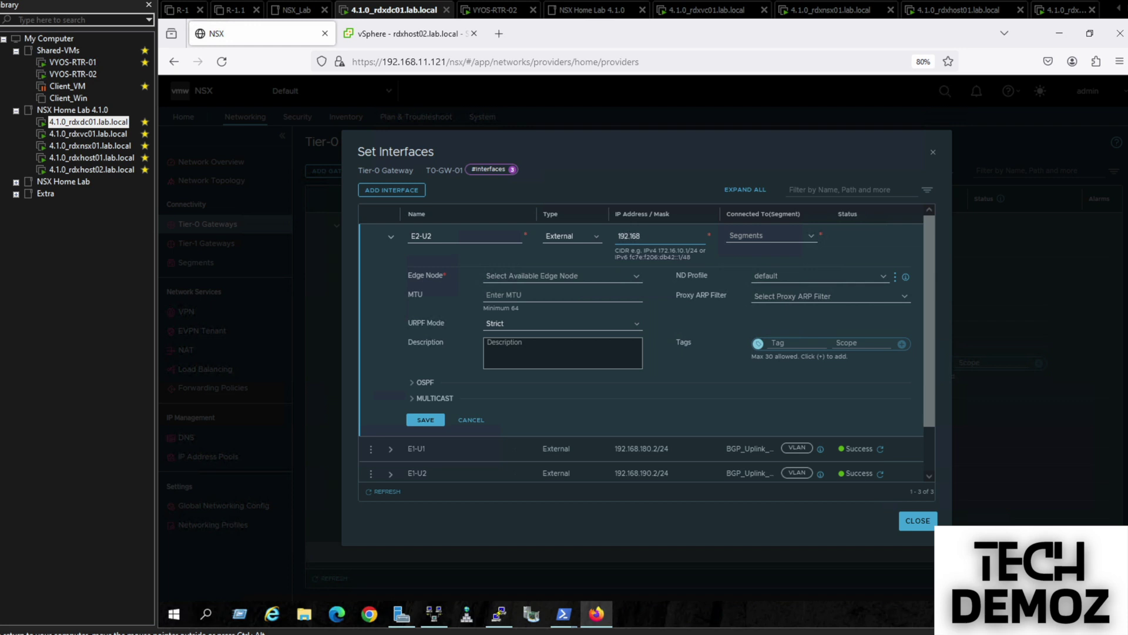
type(".190.2/24")
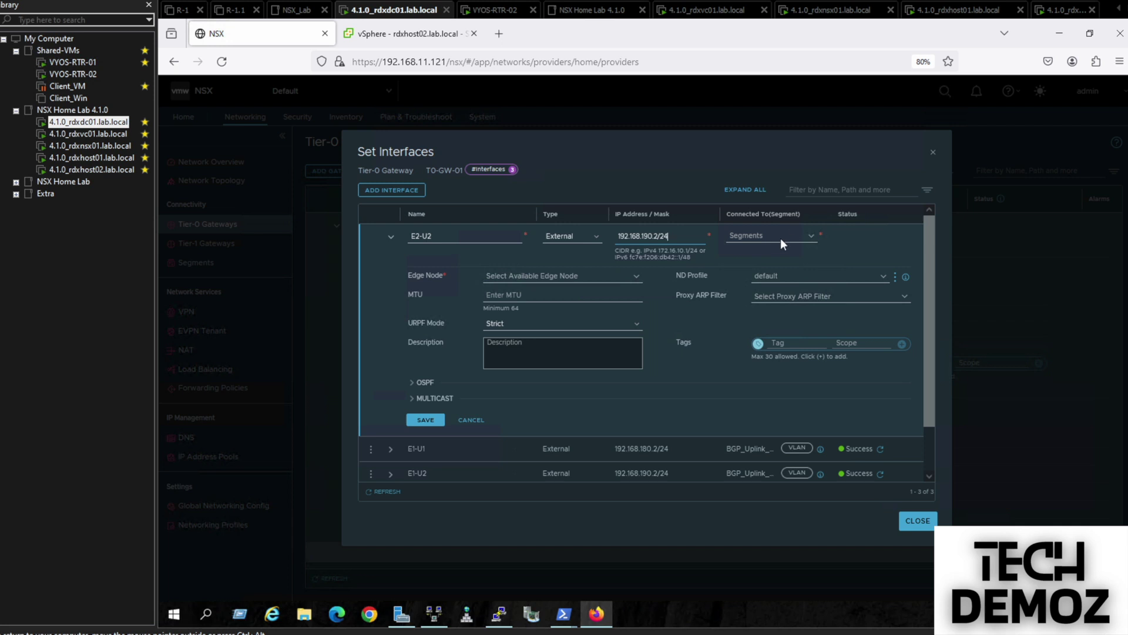
left_click(778, 235)
left_click(762, 264)
left_click(579, 287)
left_click(552, 300)
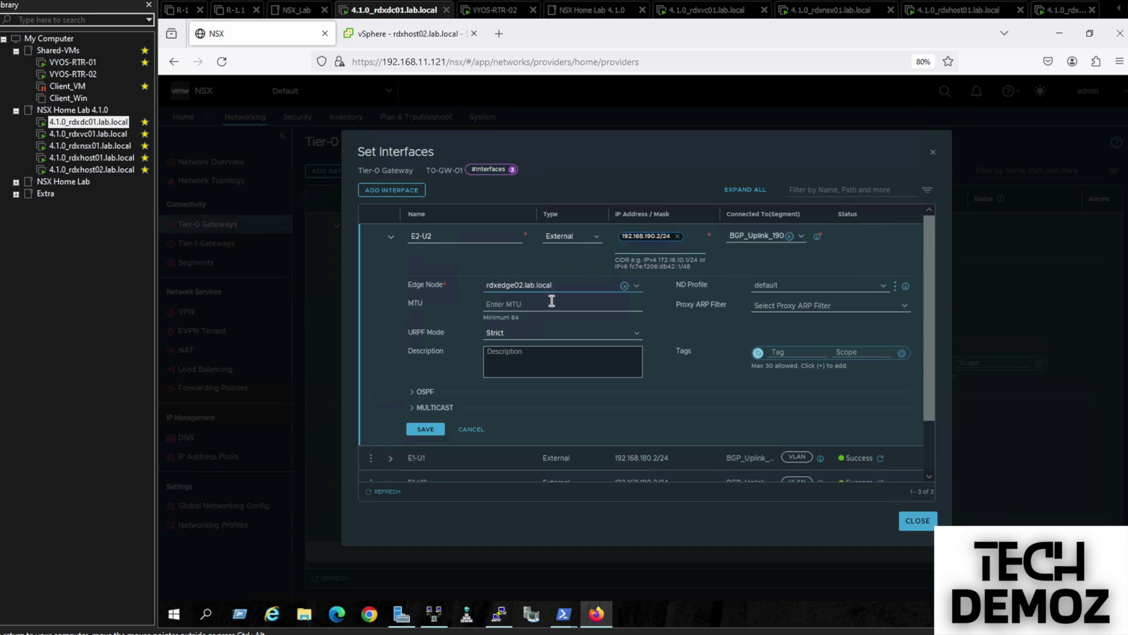
left_click(424, 431)
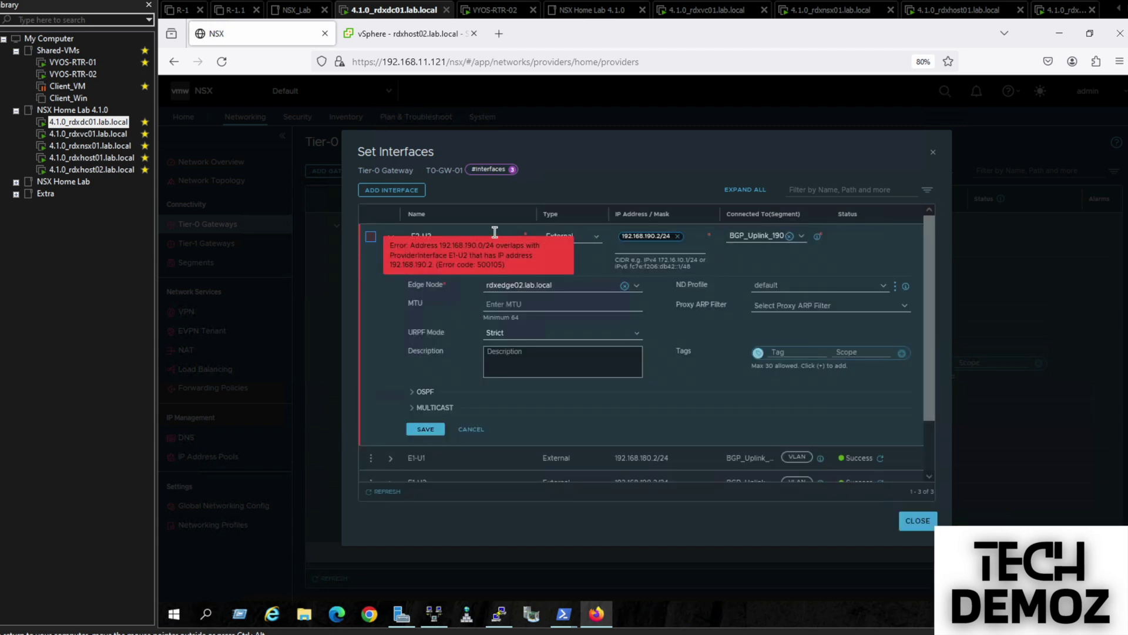
- Fix E2-U2's overlapping address to 192.168.190.3/24, save, and refresh the interface statuses
left_click(661, 239)
left_click(661, 236)
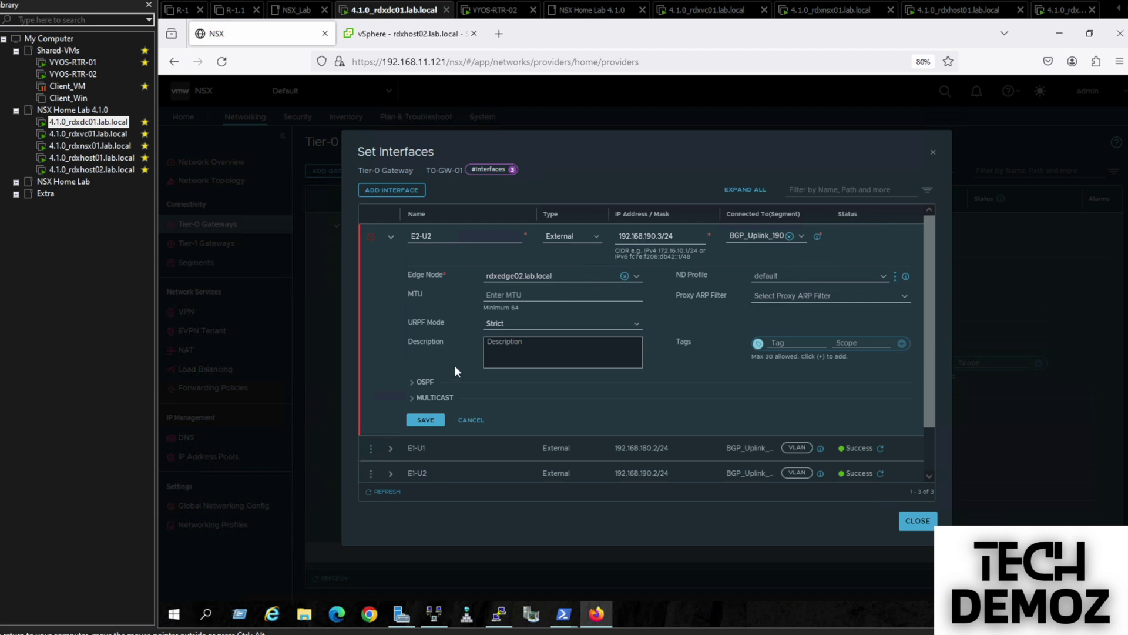
left_click(426, 420)
left_click(426, 430)
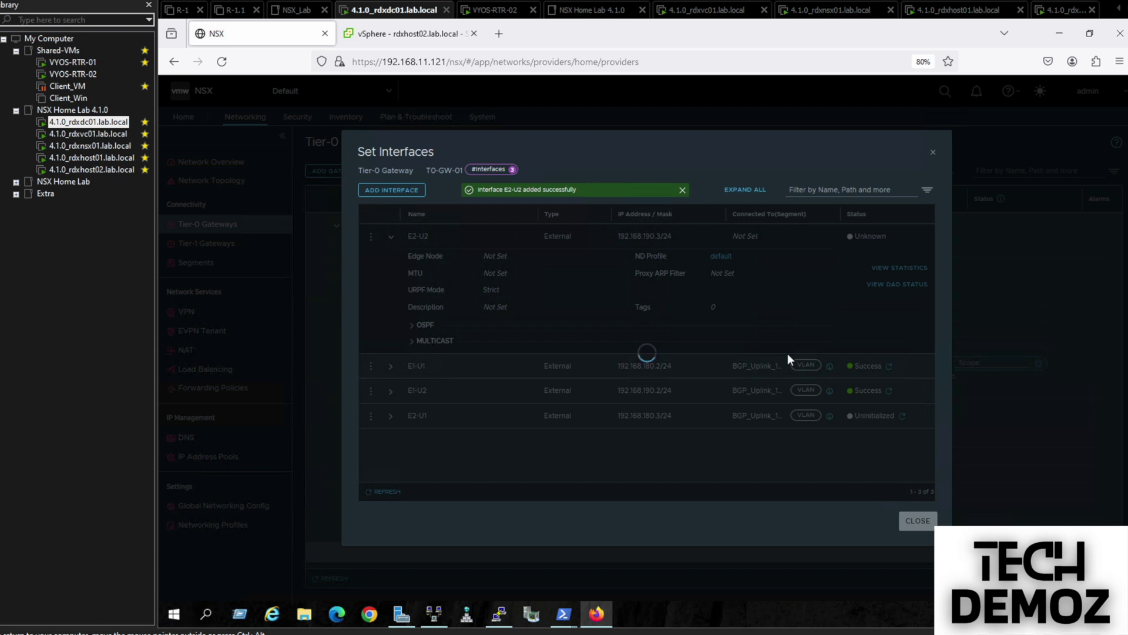
left_click(386, 491)
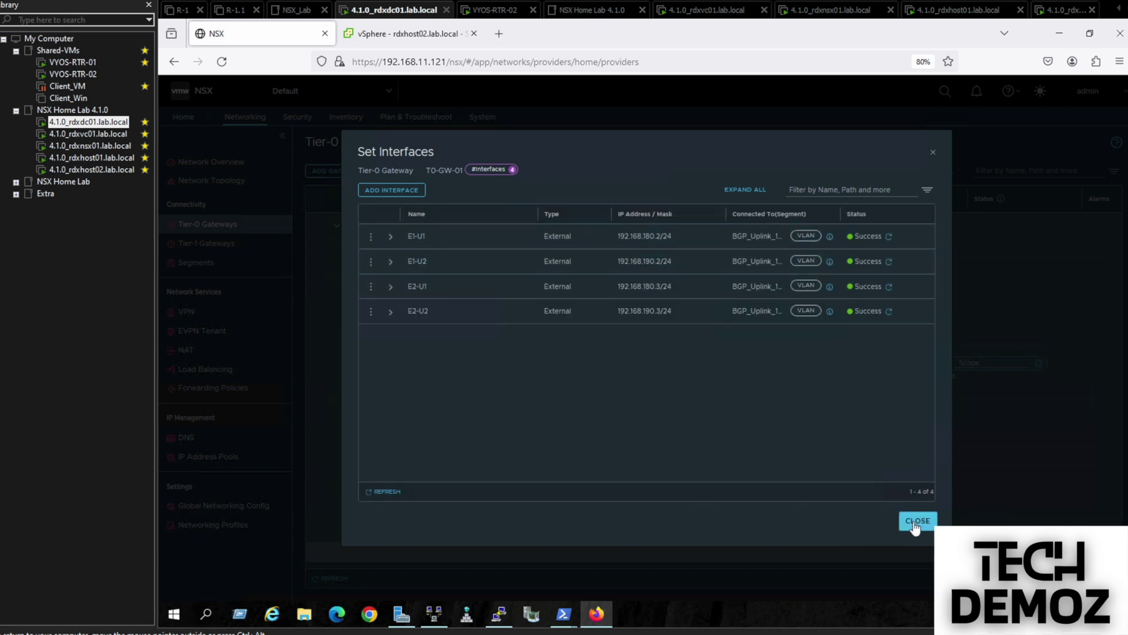
left_click(386, 491)
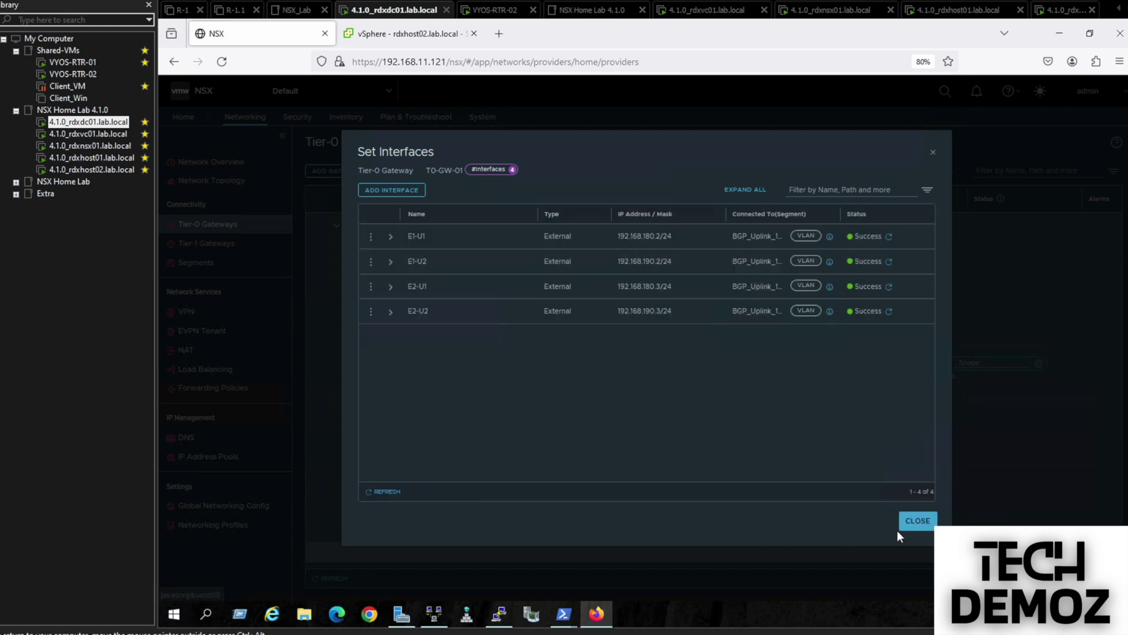
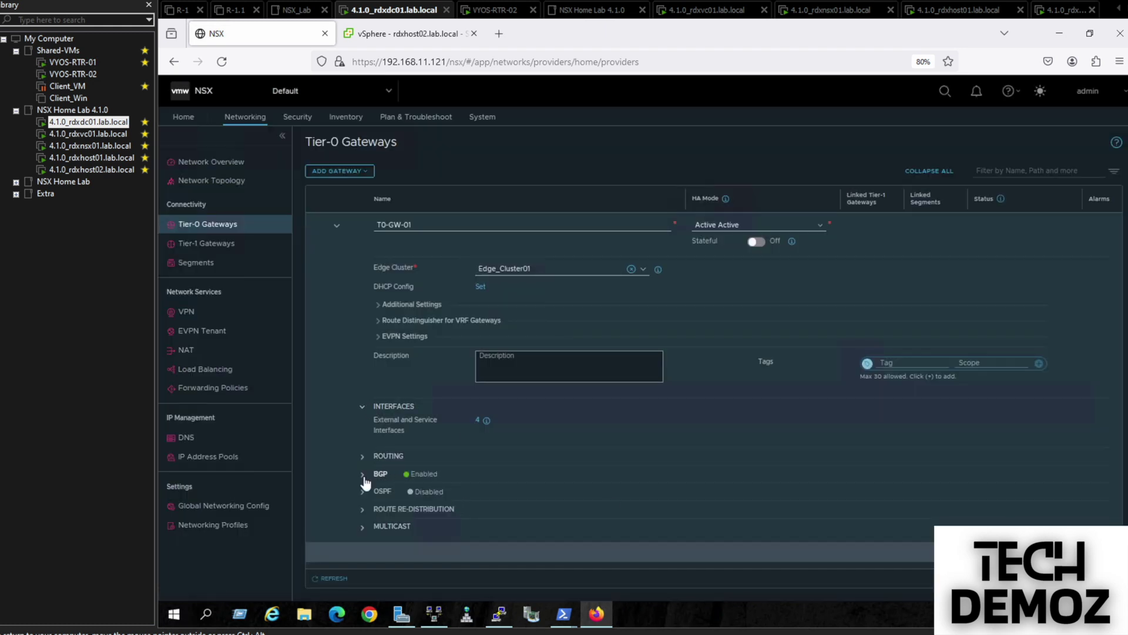
- Change T0-GW-01's BGP Local AS from 65000 to 200 and save the gateway
left_click(362, 474)
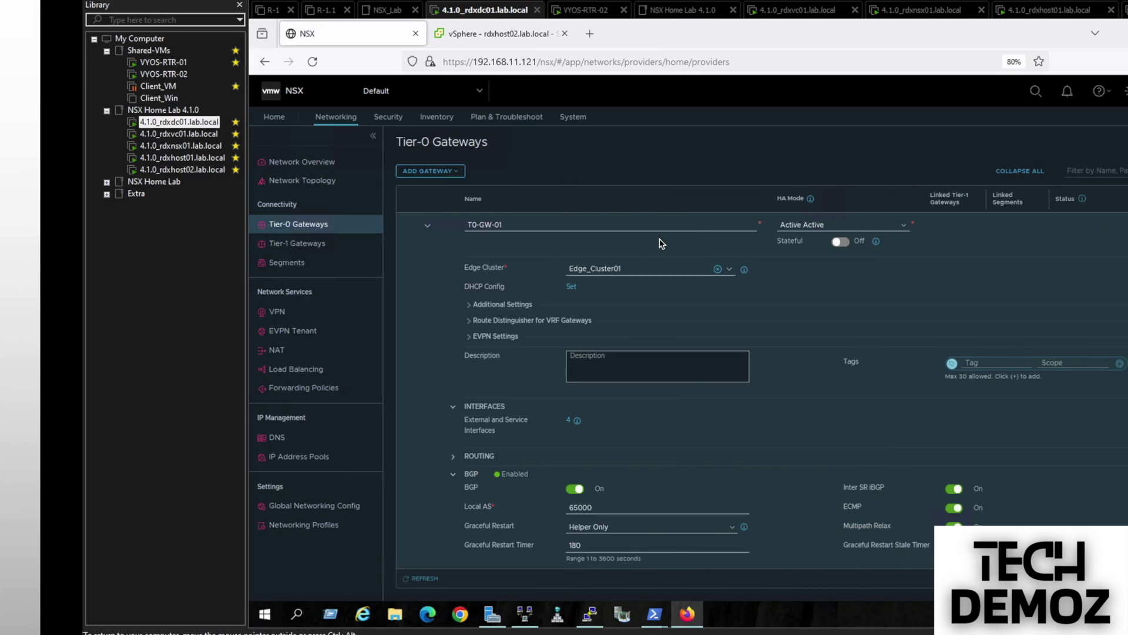
left_click(578, 511)
left_click(488, 508)
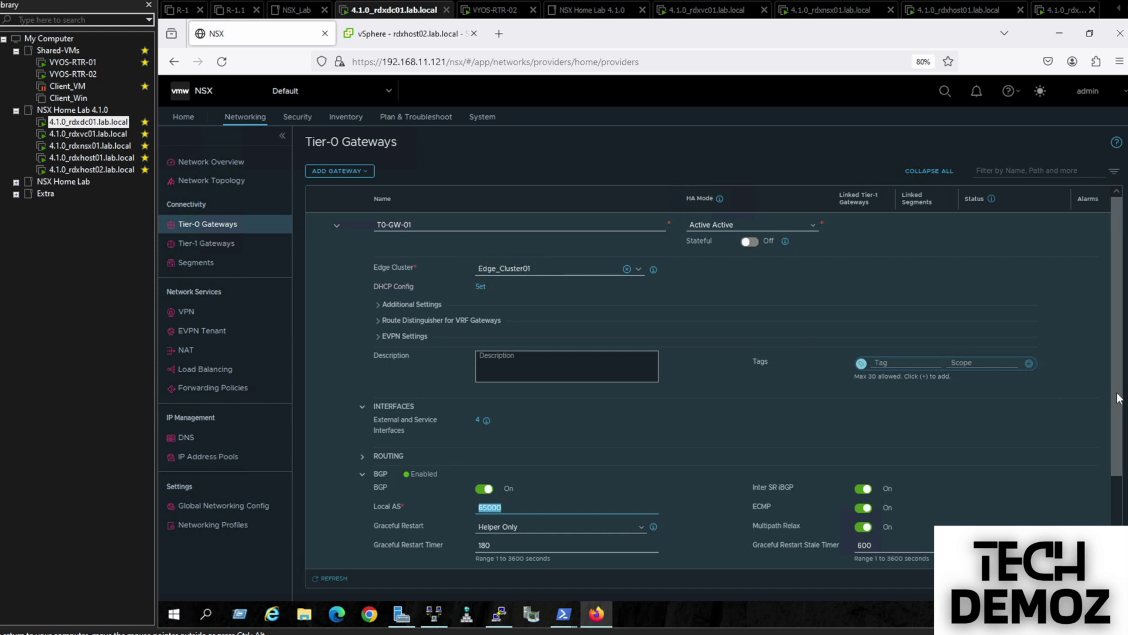
scroll(1106, 406, "down", 3)
double_click(488, 402)
type("2")
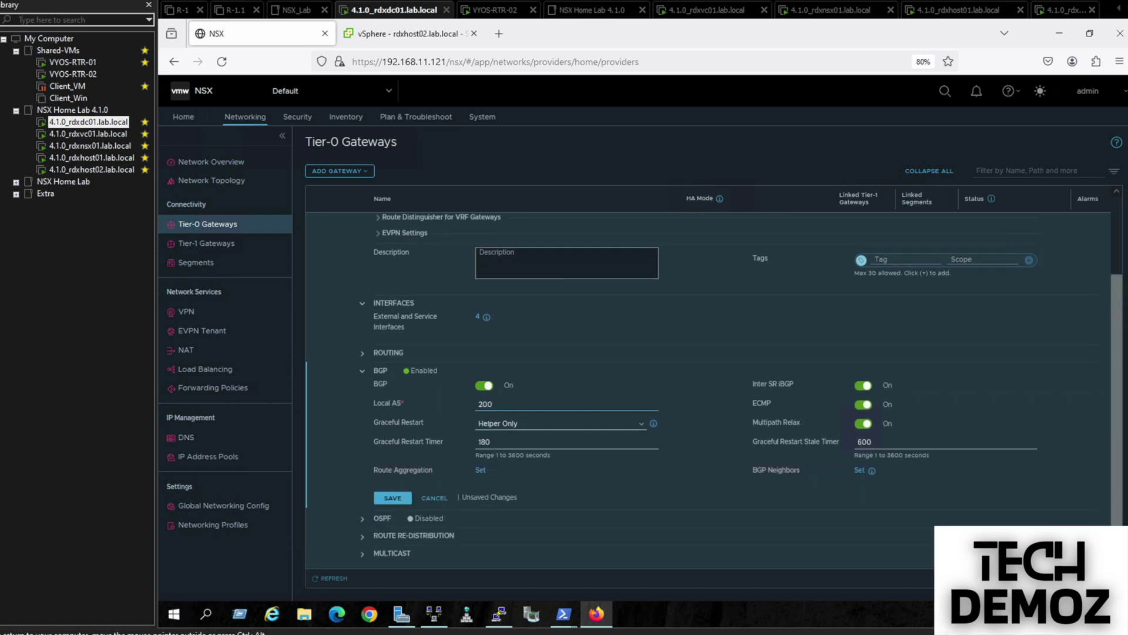
left_click(385, 499)
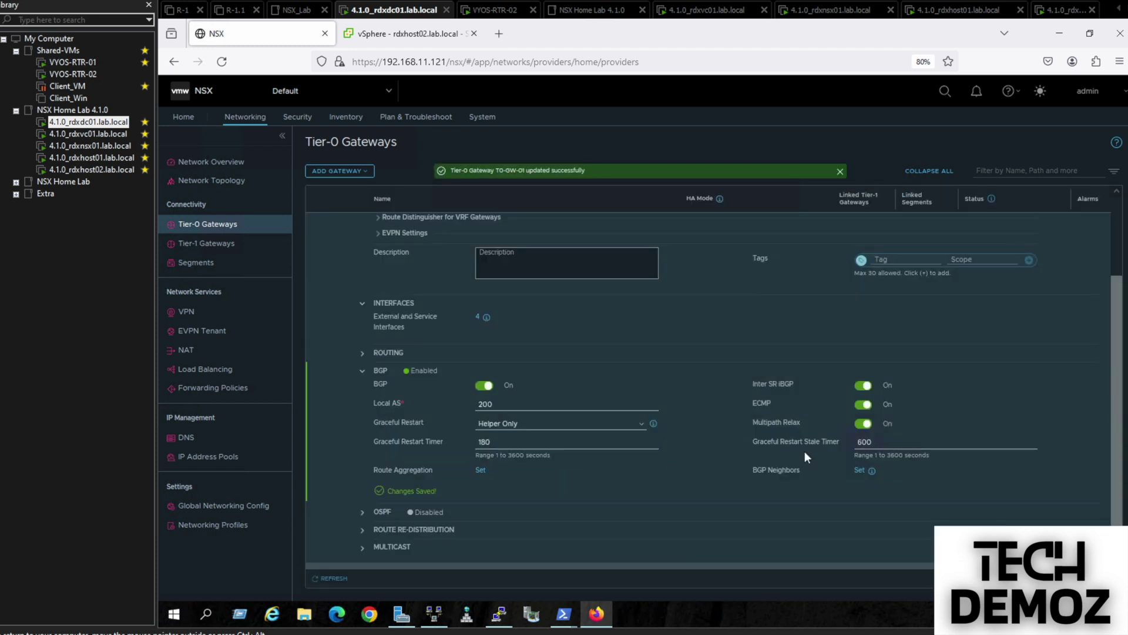
- Add BGP neighbor 192.168.180.1, remote AS 100, with source addresses 192.168.180.2 and 192.168.180.3
left_click(859, 470)
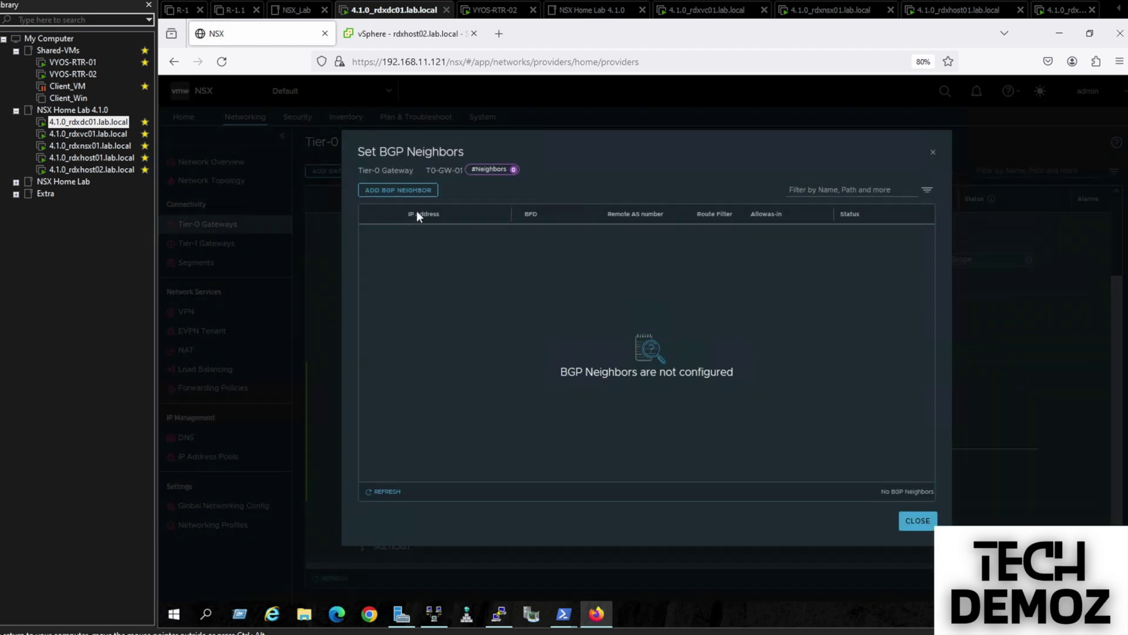
left_click(402, 191)
left_click(434, 240)
type("192.168.180.1")
left_click(624, 237)
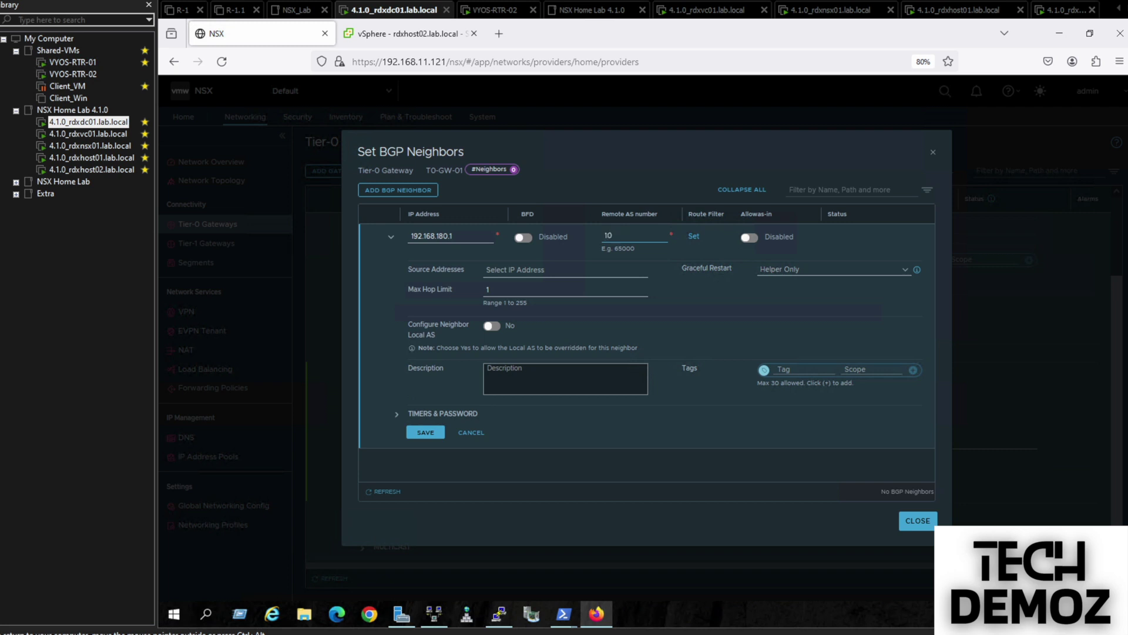
left_click(562, 273)
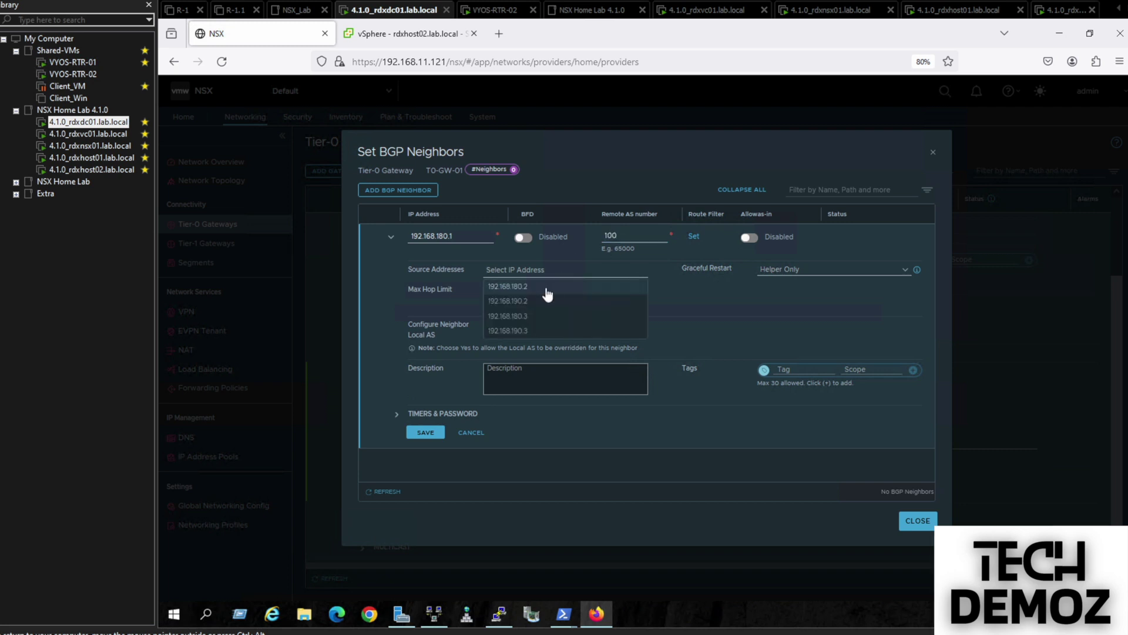
left_click(546, 288)
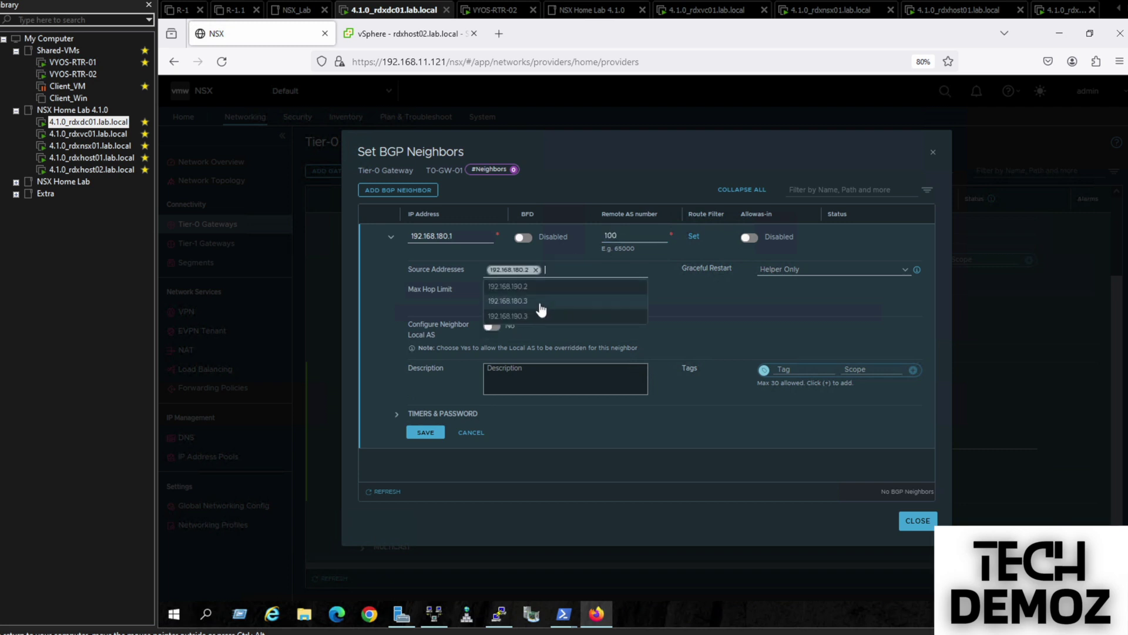
left_click(541, 302)
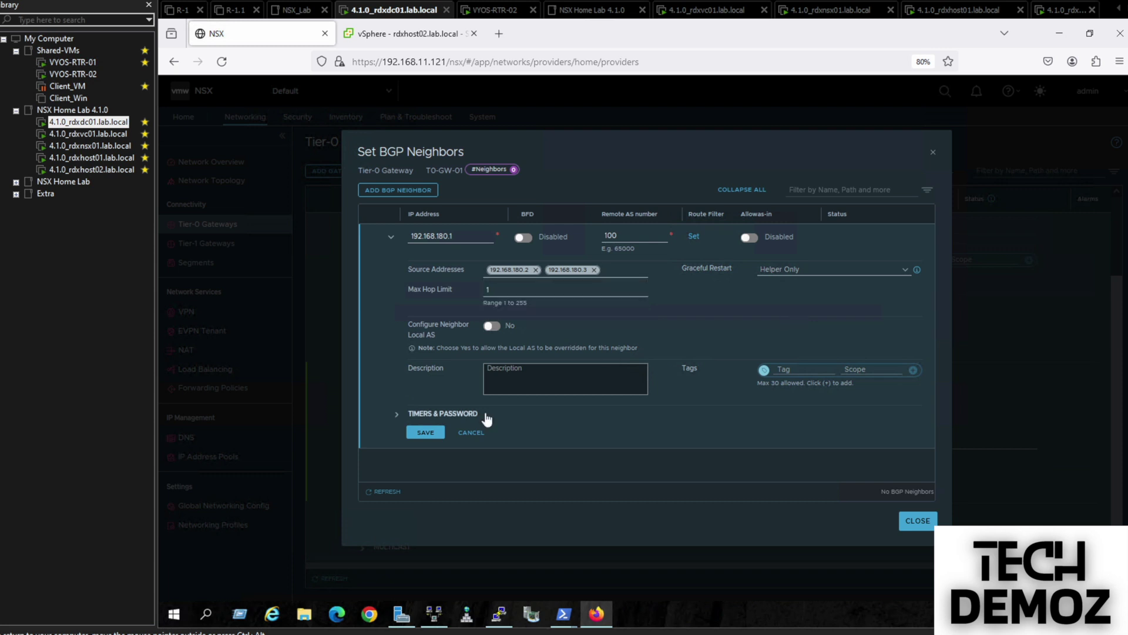
left_click(427, 433)
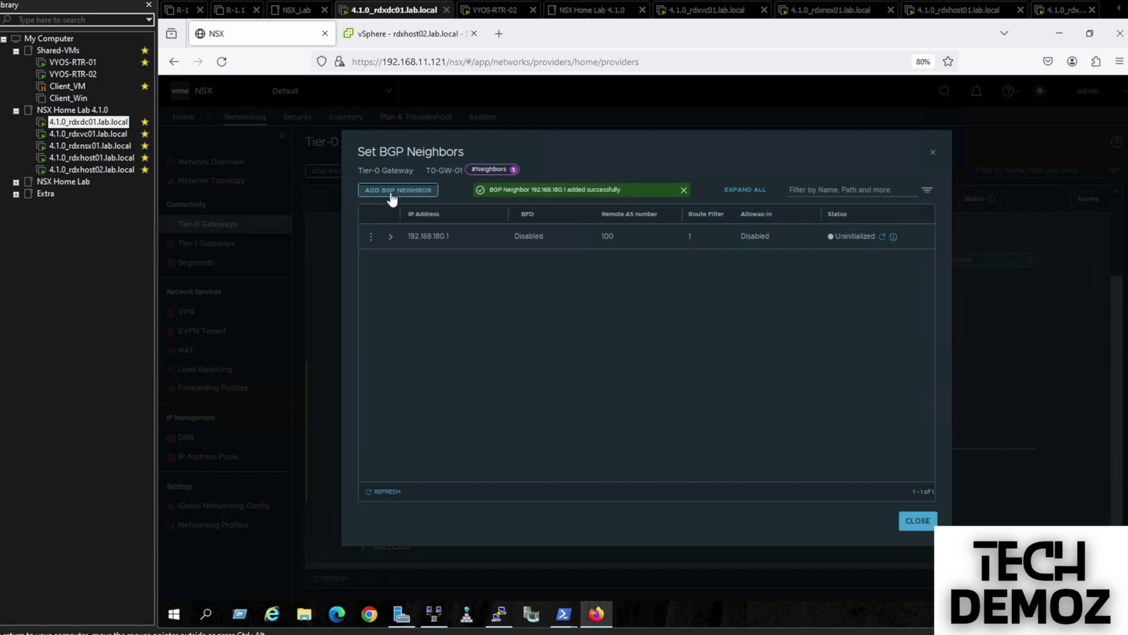
- Add neighbor 192.168.190.1, remote AS 100, sourced from 192.168.190.2 and 192.168.190.3, then refresh its status
left_click(397, 189)
type("1")
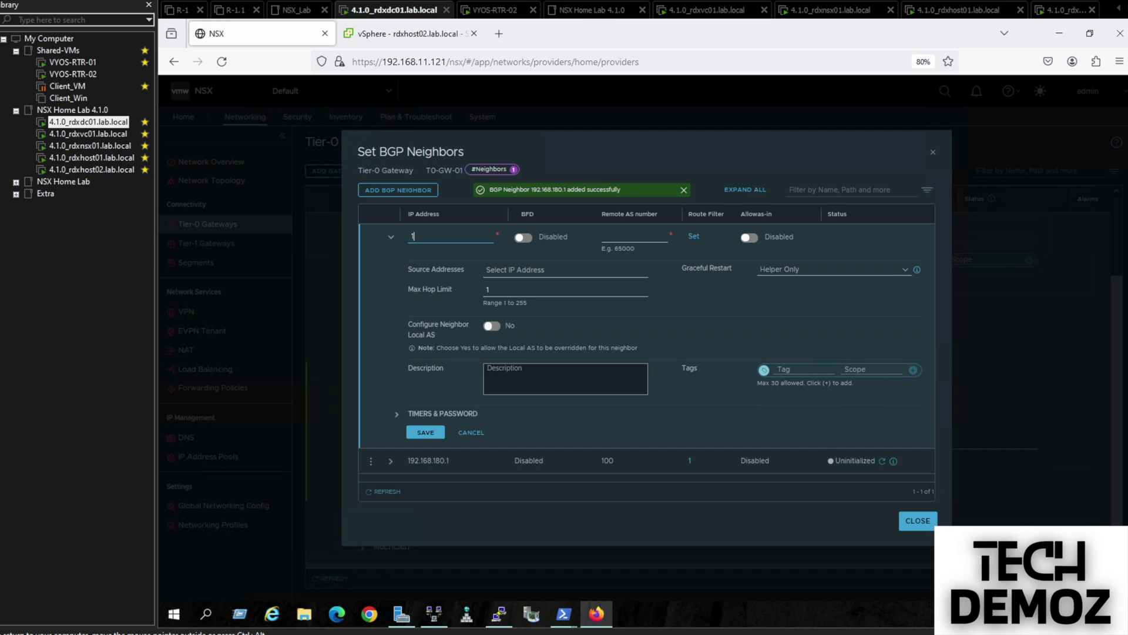
type("92.168.190.1")
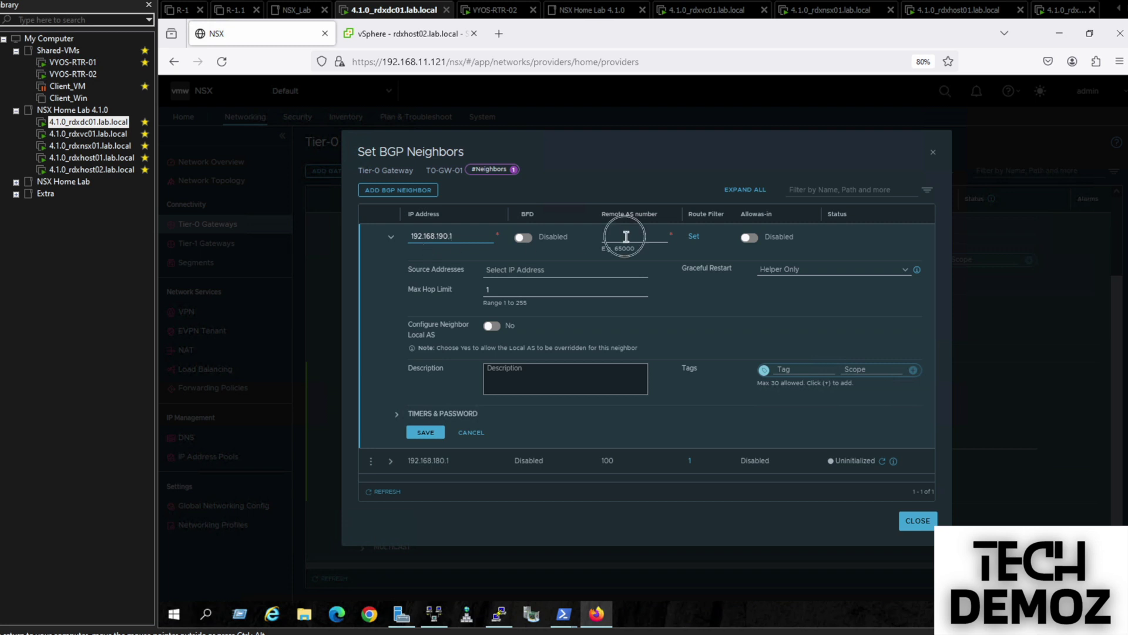
left_click(626, 235)
left_click(612, 268)
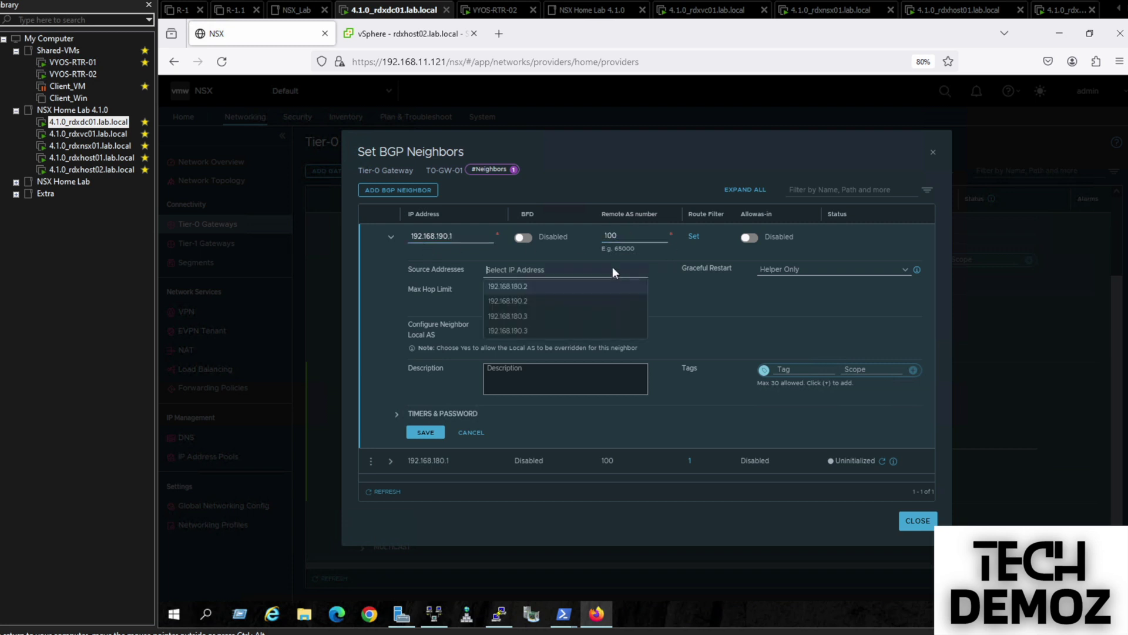
left_click(537, 303)
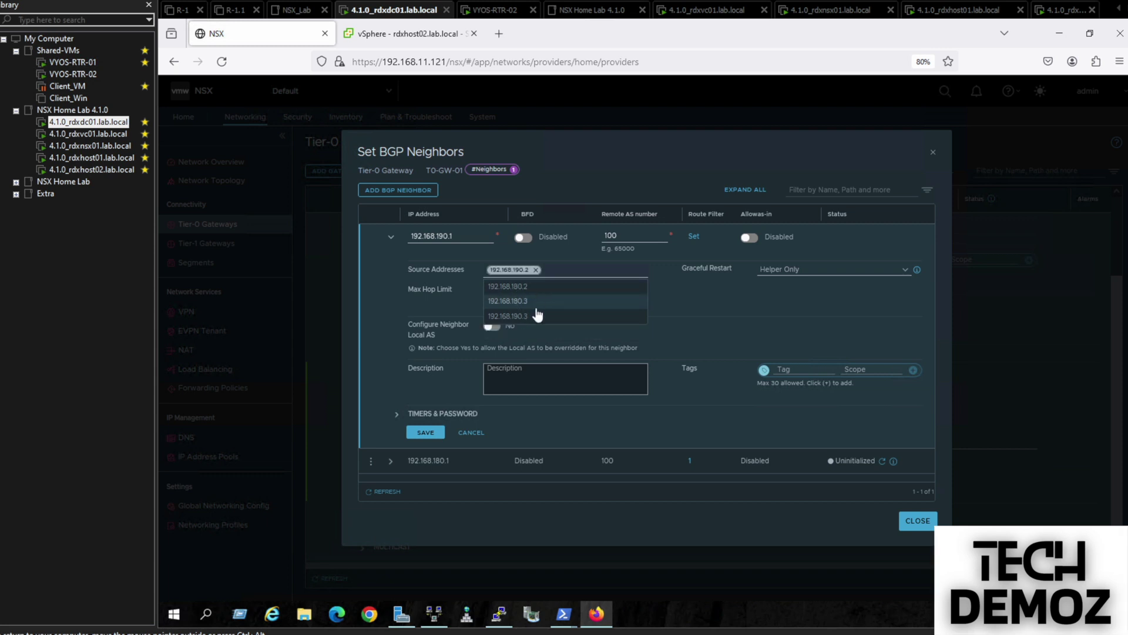
left_click(534, 316)
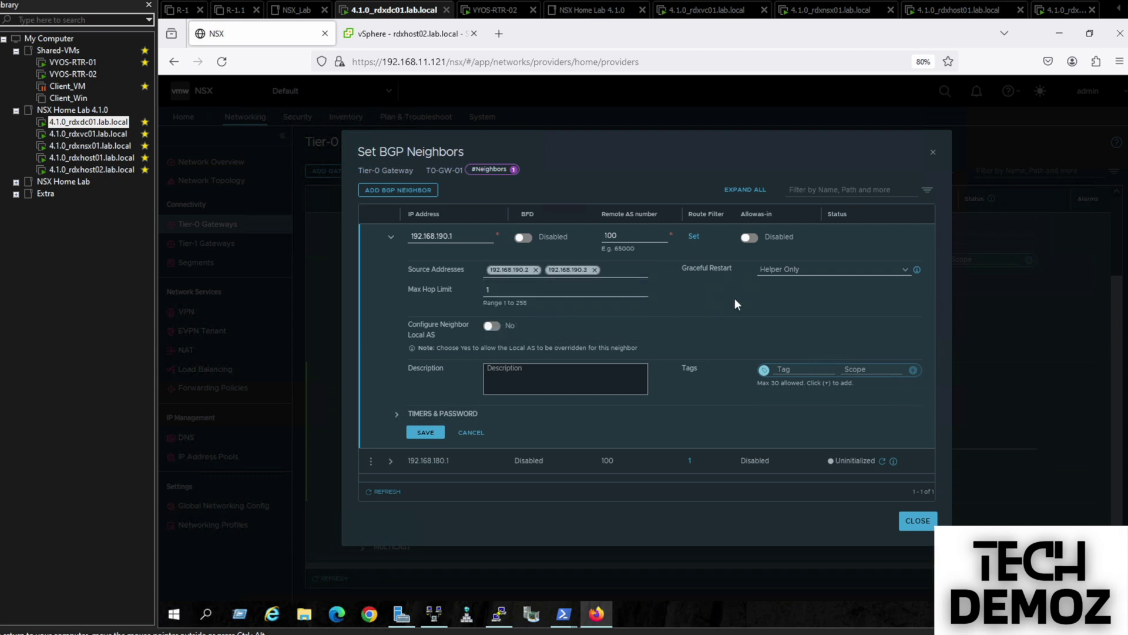
left_click(422, 434)
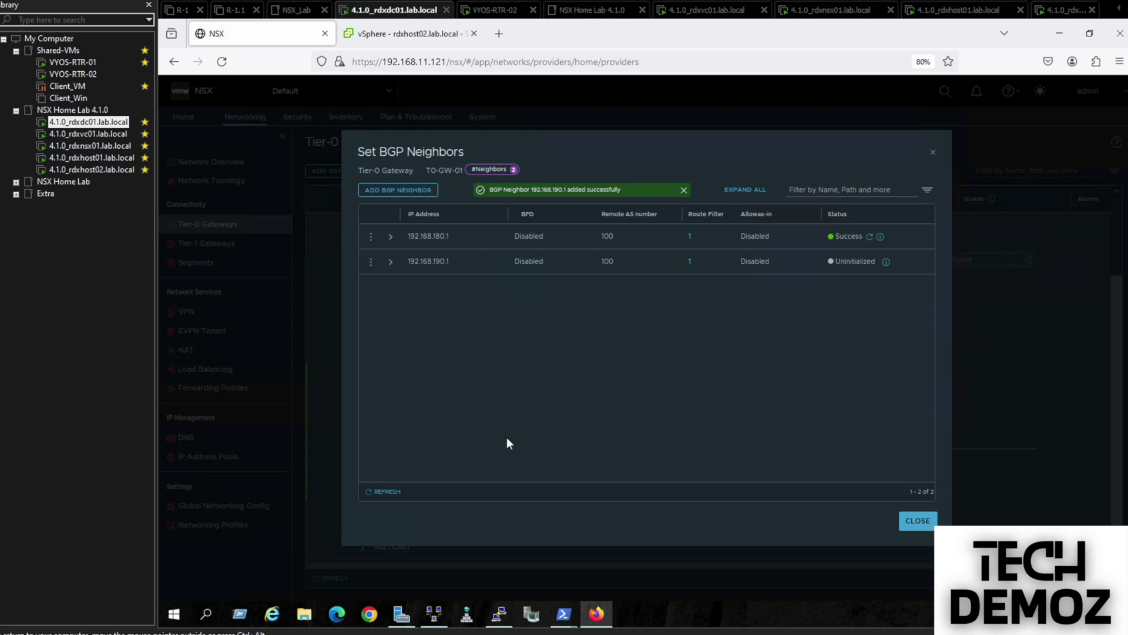
left_click(882, 262)
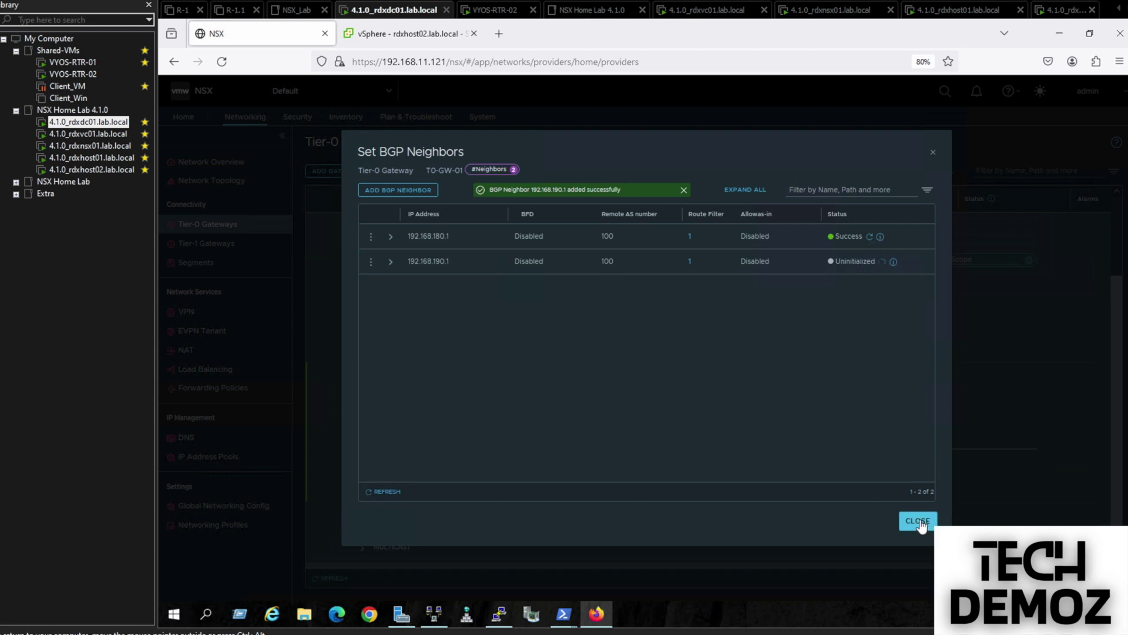
- Check the connectivity status of neighbors 192.168.180.1 and 192.168.190.1, then close the neighbors list
left_click(880, 237)
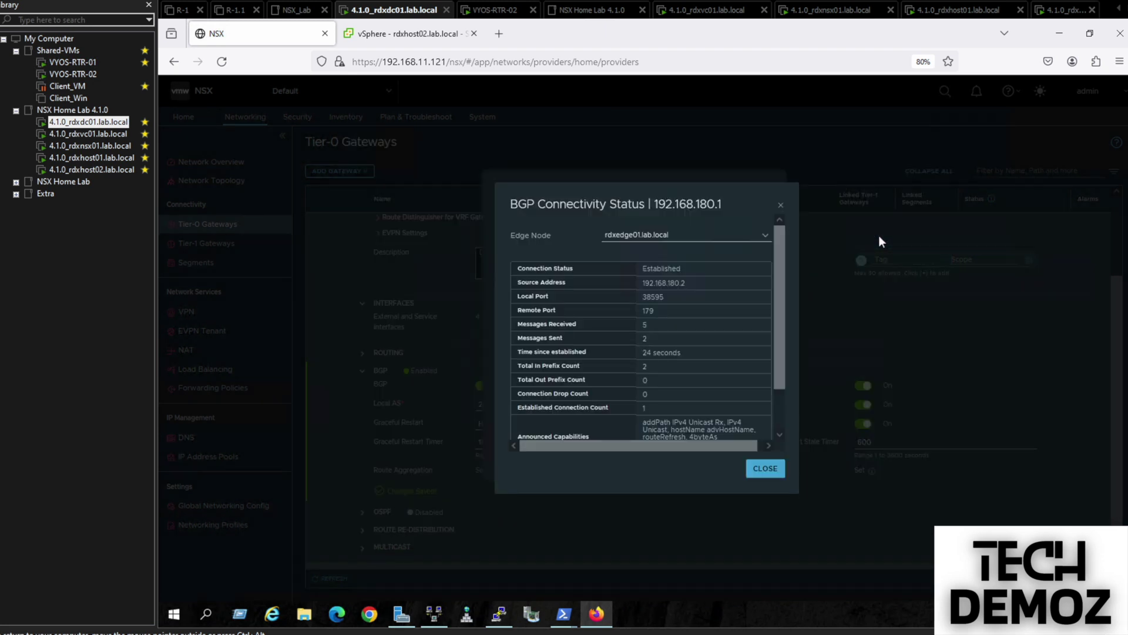
mouse_move(778, 280)
left_mouse_down()
mouse_move(784, 364)
mouse_move(775, 266)
left_mouse_up()
left_click(764, 469)
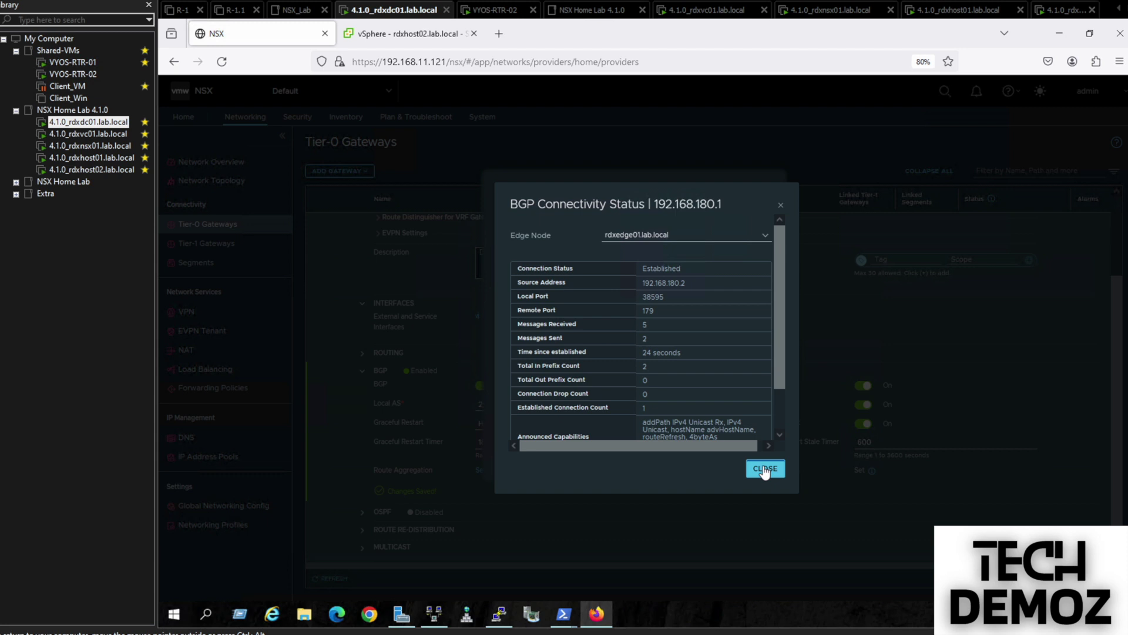
left_click(764, 470)
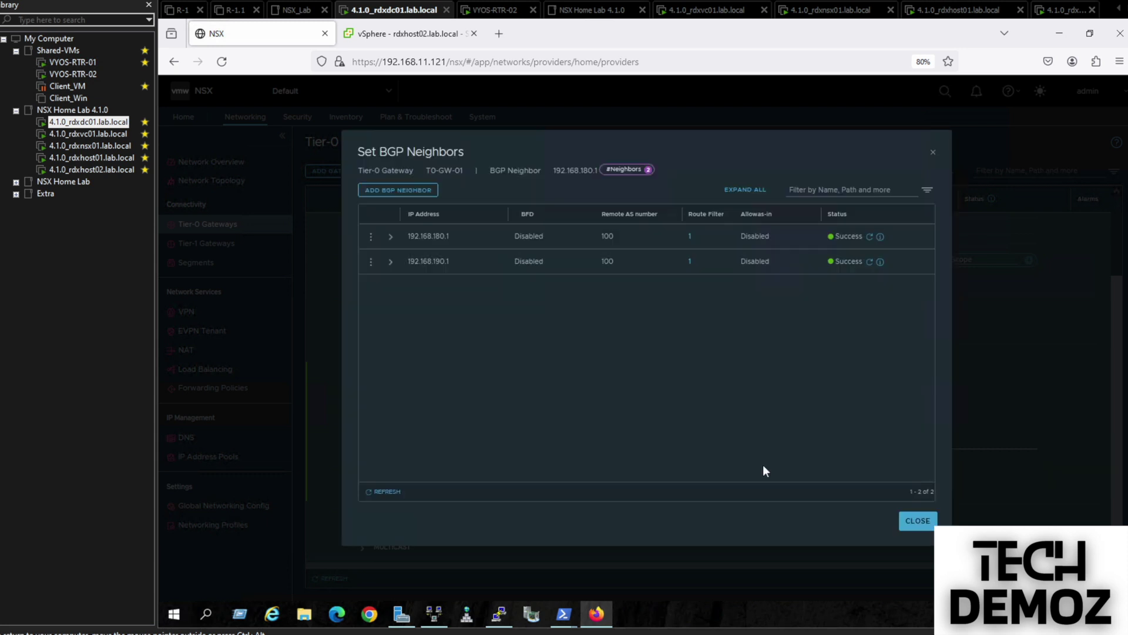
left_click(880, 262)
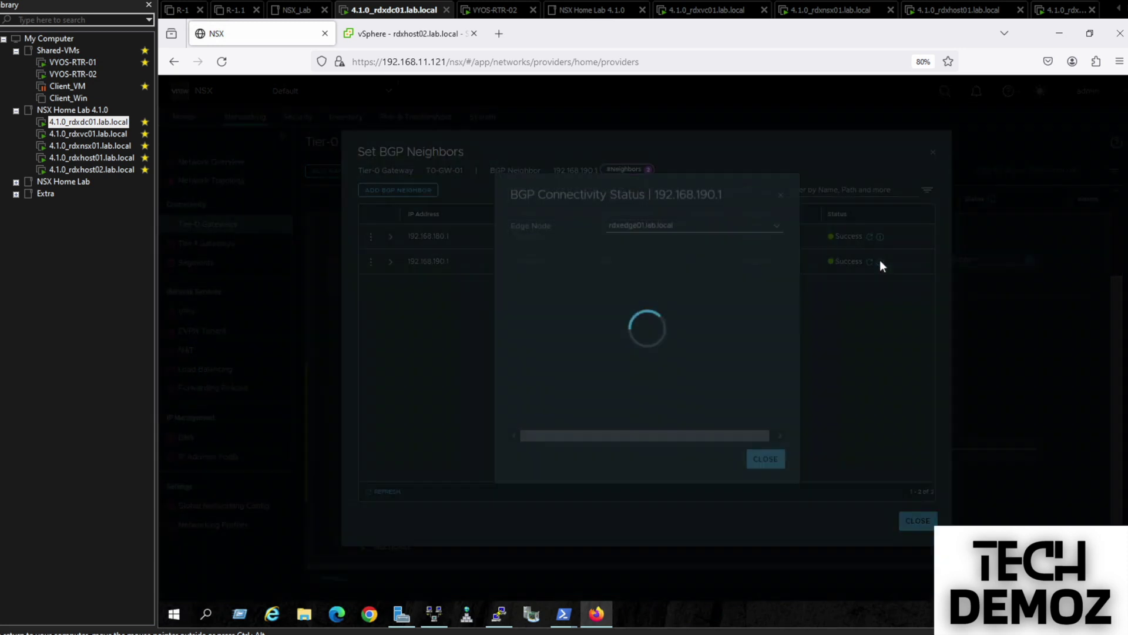
left_click(766, 475)
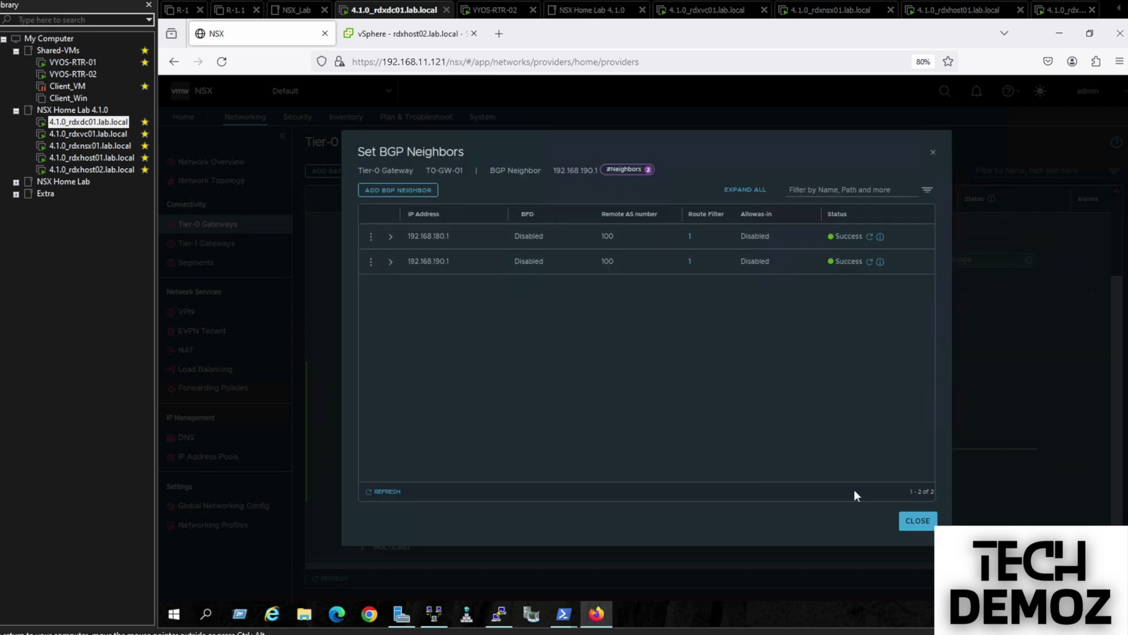
left_click(917, 519)
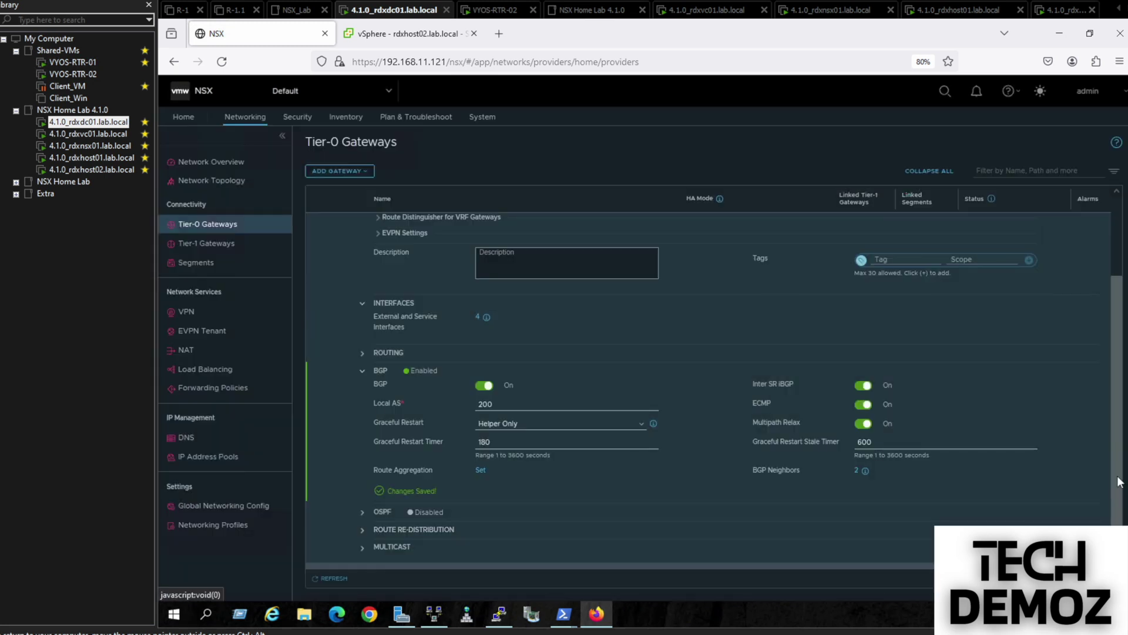
- Create re-distribution rule BGP-Redi with Tier-0 Connected Interfaces & Segments as its sources
scroll(509, 520, "down", 1)
left_click(372, 515)
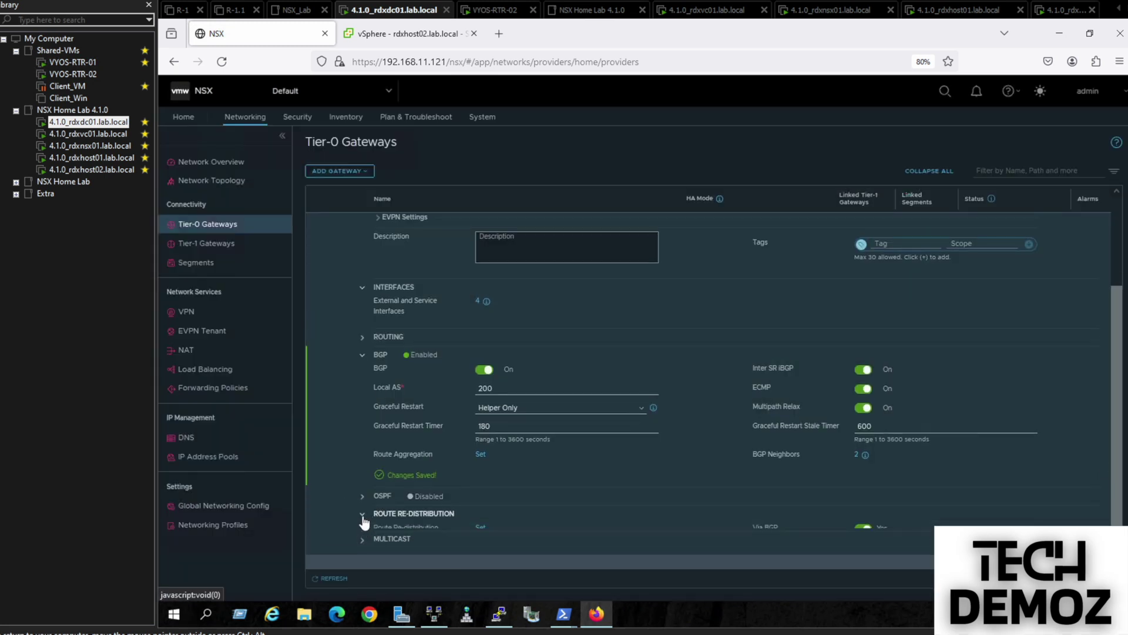
left_click(481, 528)
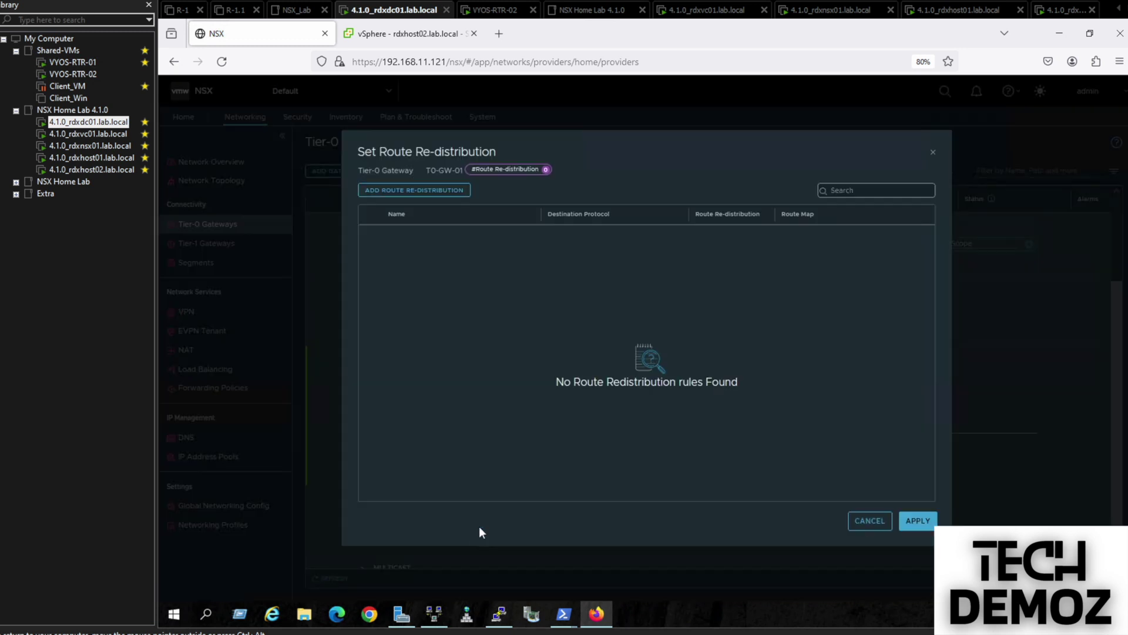
left_click(391, 191)
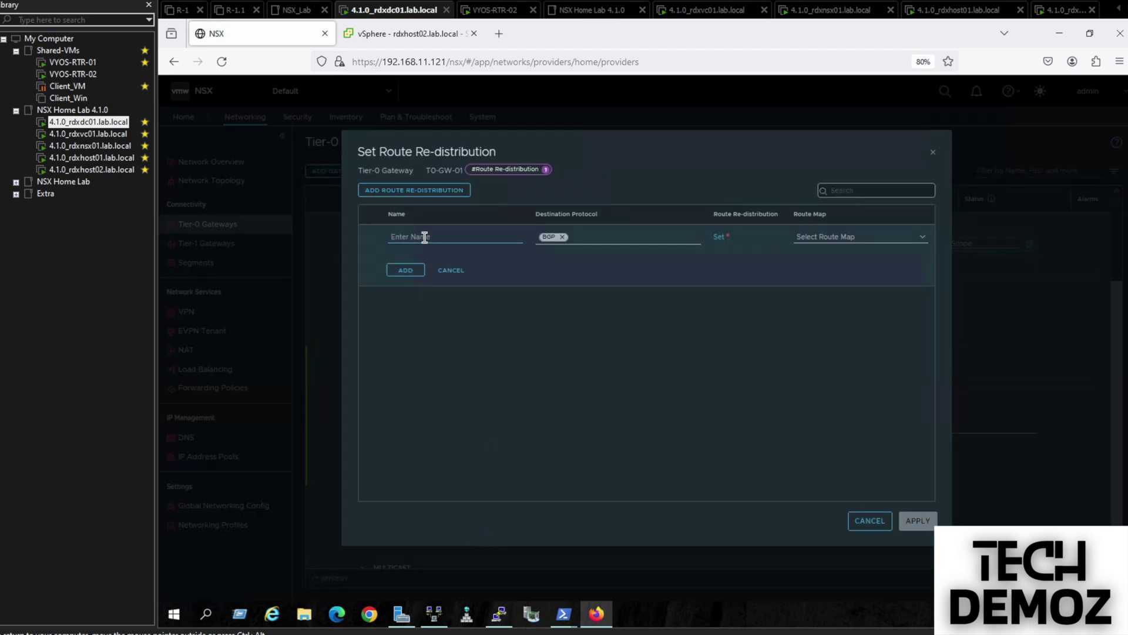
left_click(424, 237)
type("BGP-Redi")
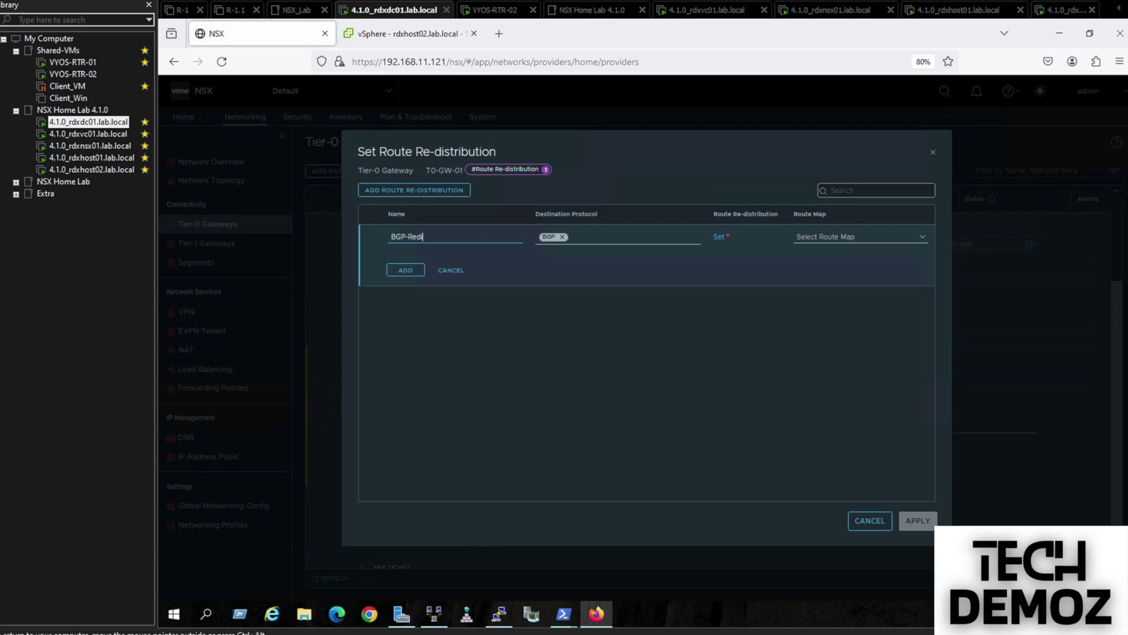
left_click(719, 236)
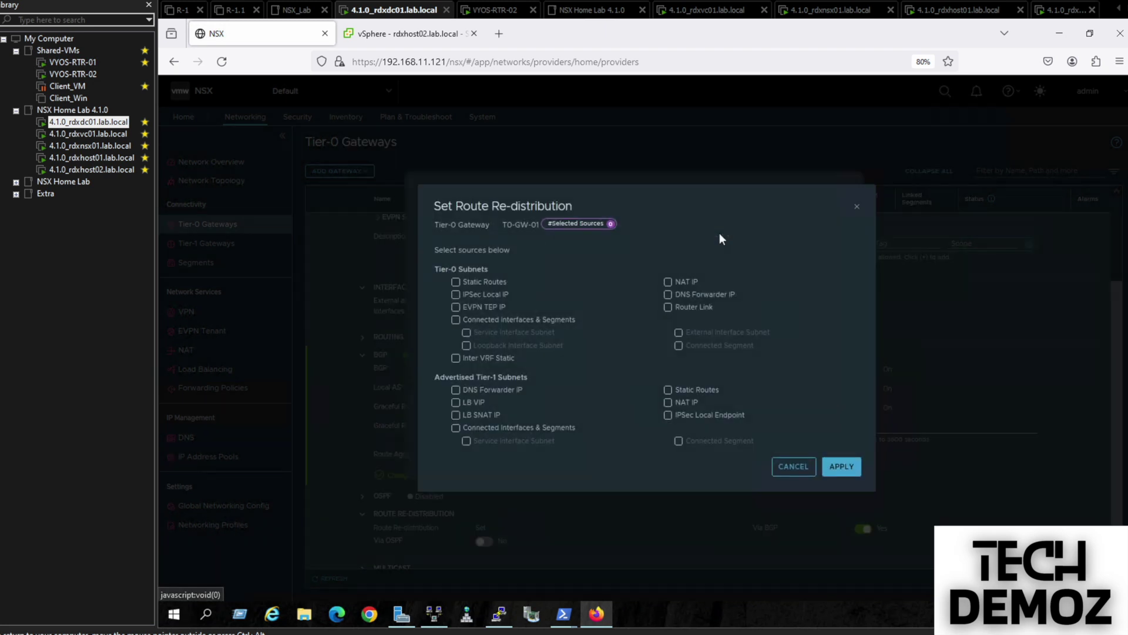
left_click(456, 319)
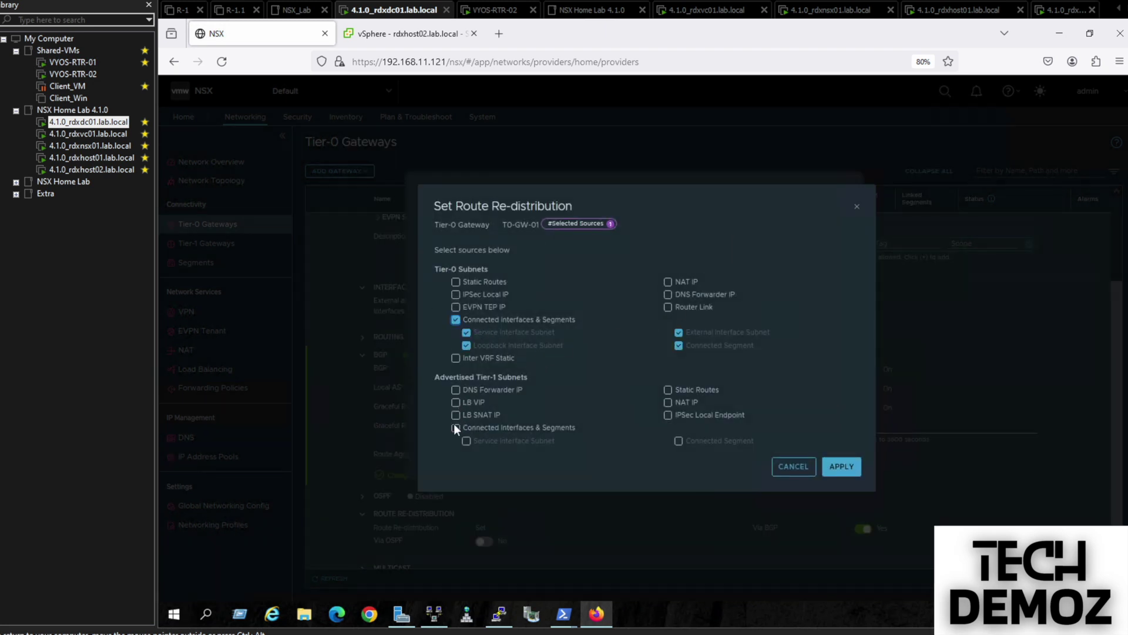
left_click(842, 466)
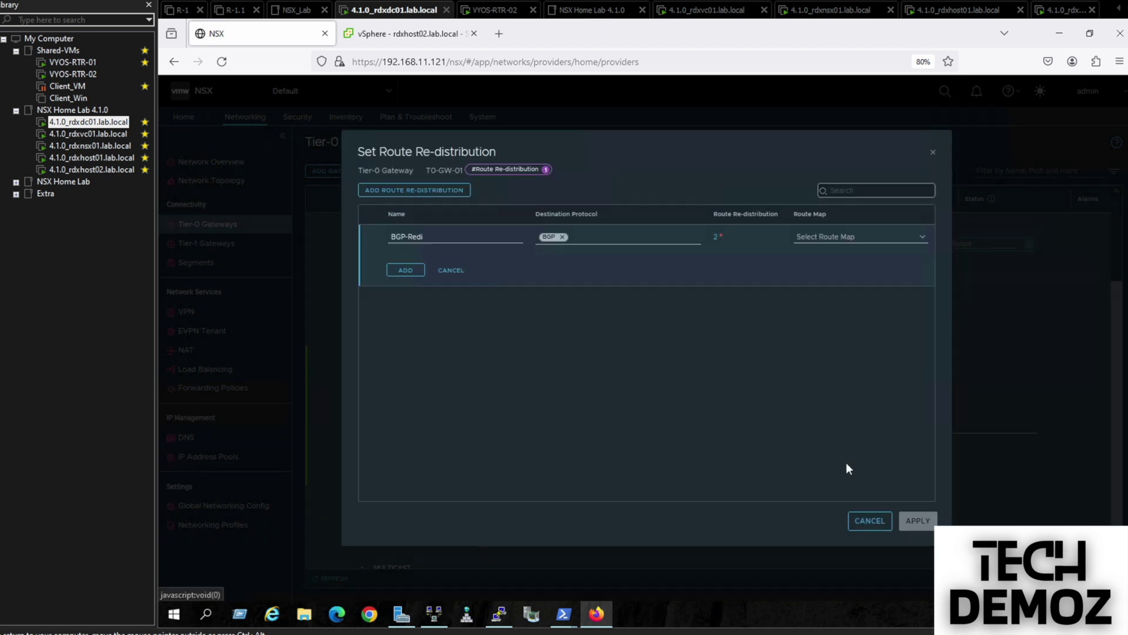
left_click(393, 279)
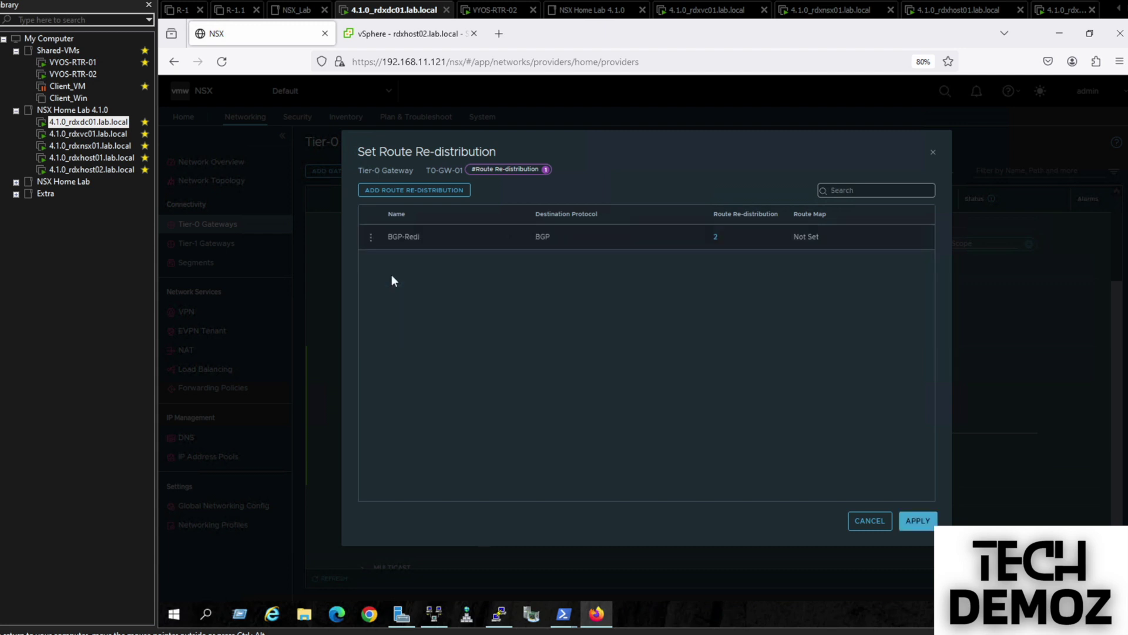
- Apply the BGP-Redi rule and save T0-GW-01
left_click(918, 522)
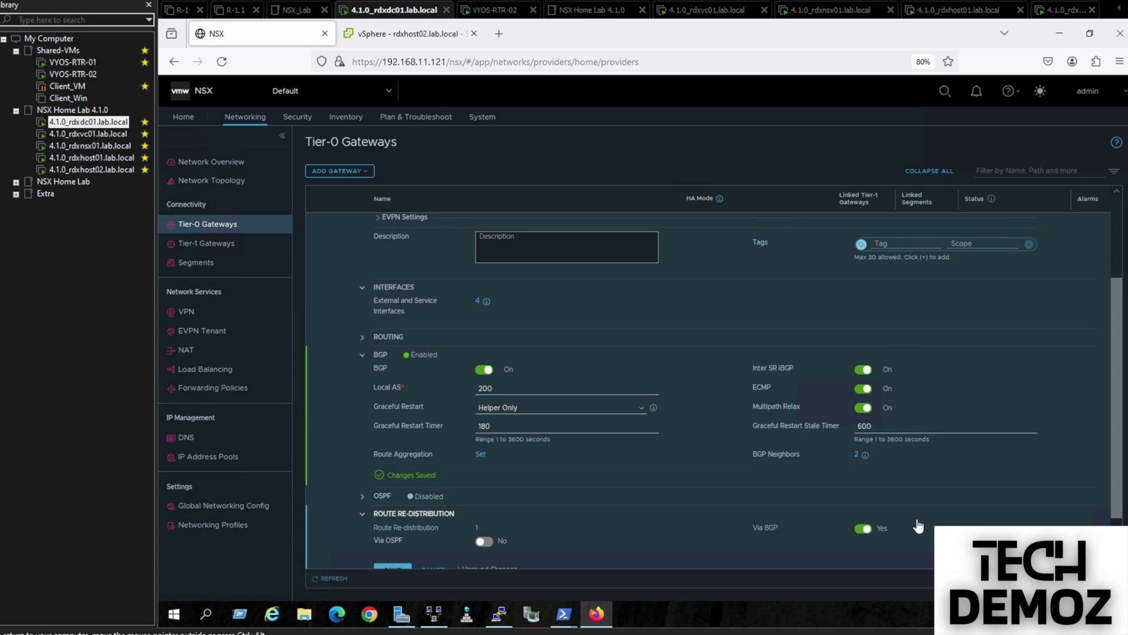
scroll(435, 521, "down", 2)
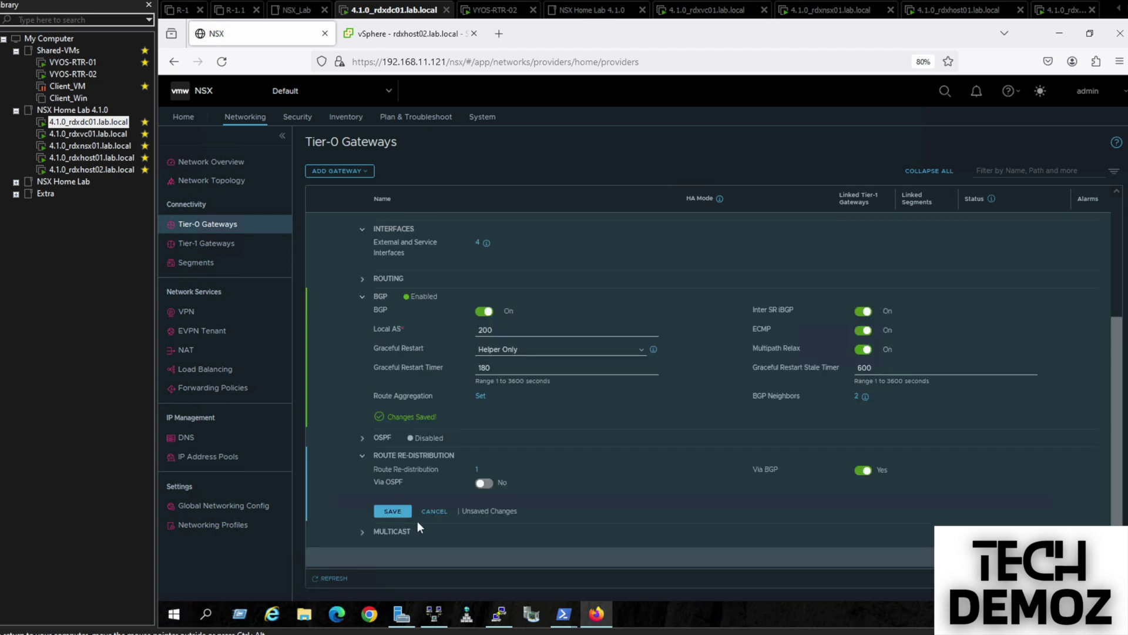
left_click(386, 510)
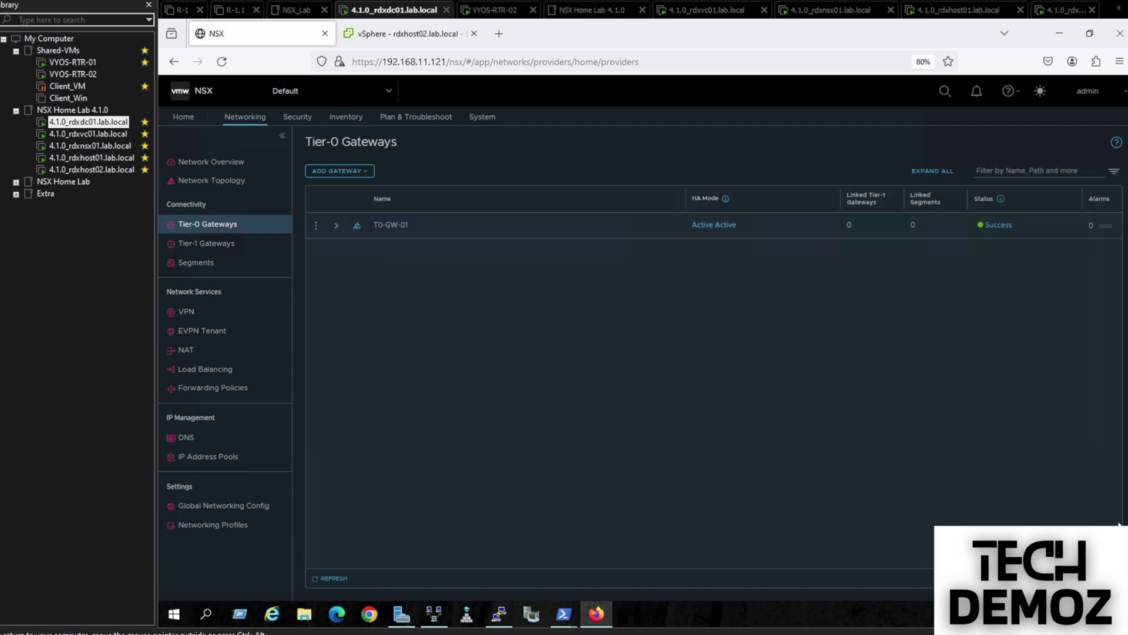
- Refresh the Tier-0 list and confirm T0-GW-01's two BGP neighbors still report Success
left_click(341, 578)
left_click(340, 577)
left_click(337, 225)
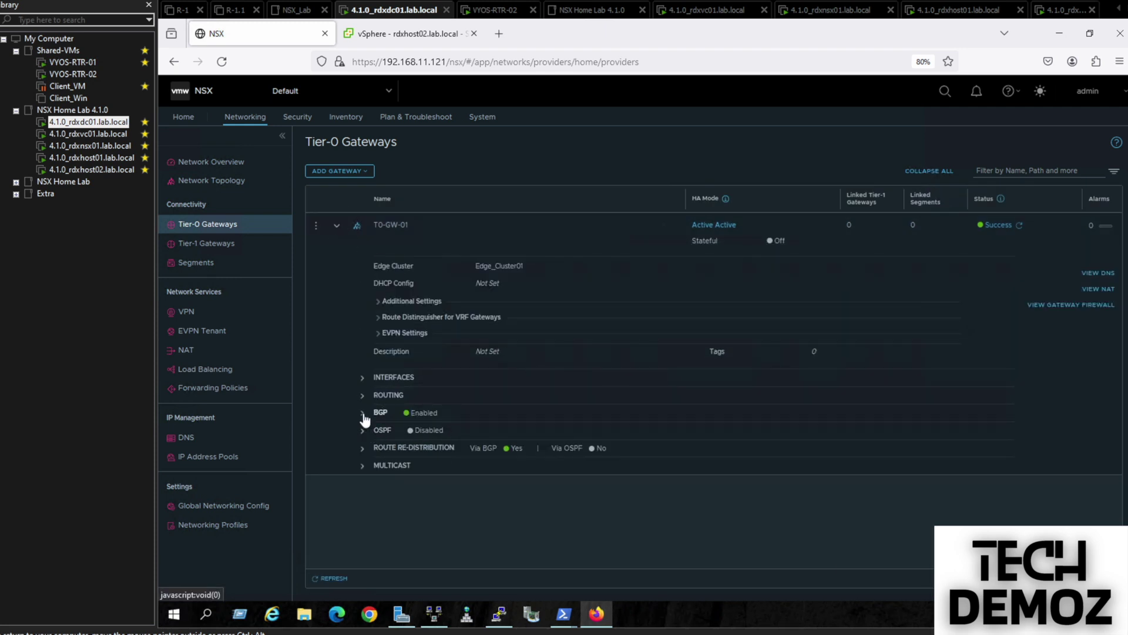
left_click(376, 413)
left_click(814, 494)
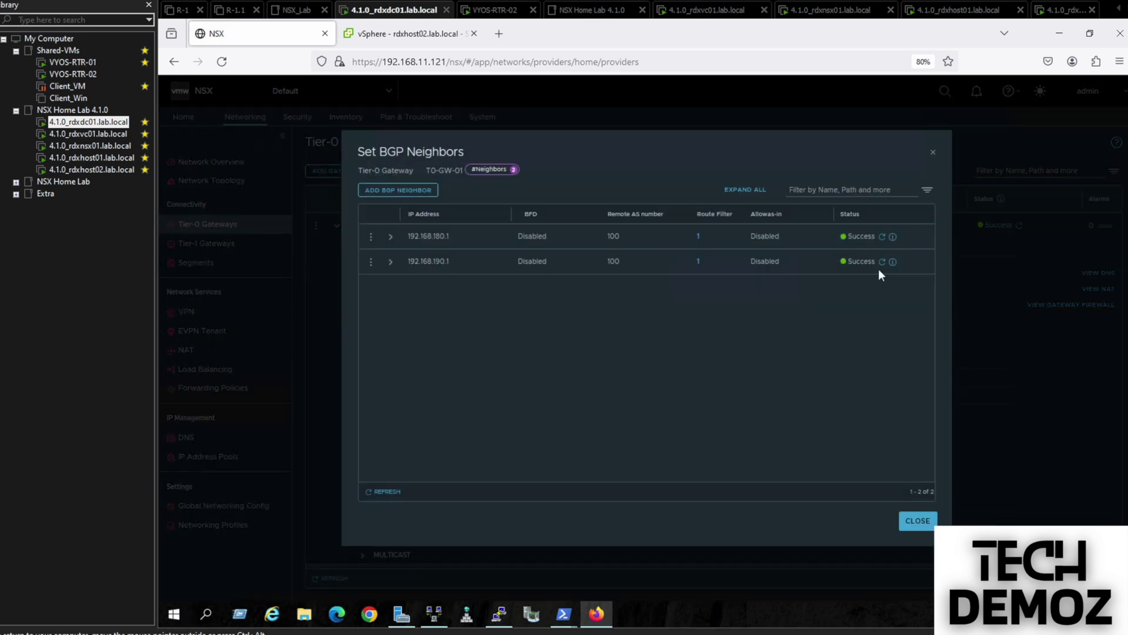
left_click(919, 521)
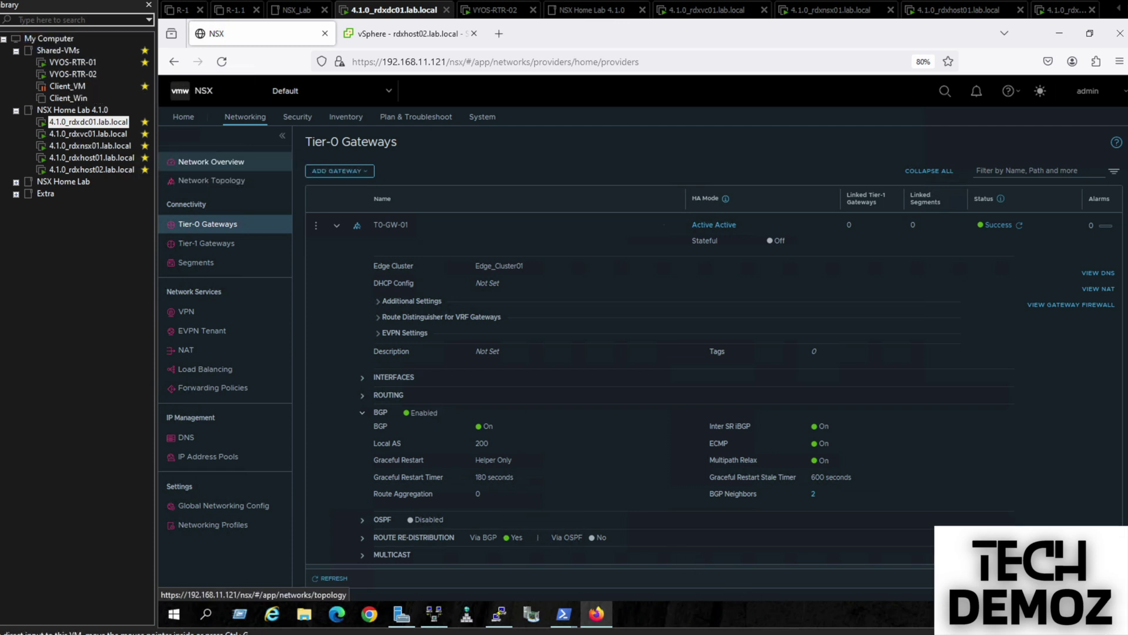
key("alt+Tab")
- Re-run 'sh ip bgp summary' on Core-RTR2 and read peers 192.168.190.2 and 192.168.190.3 as established
left_click(612, 47)
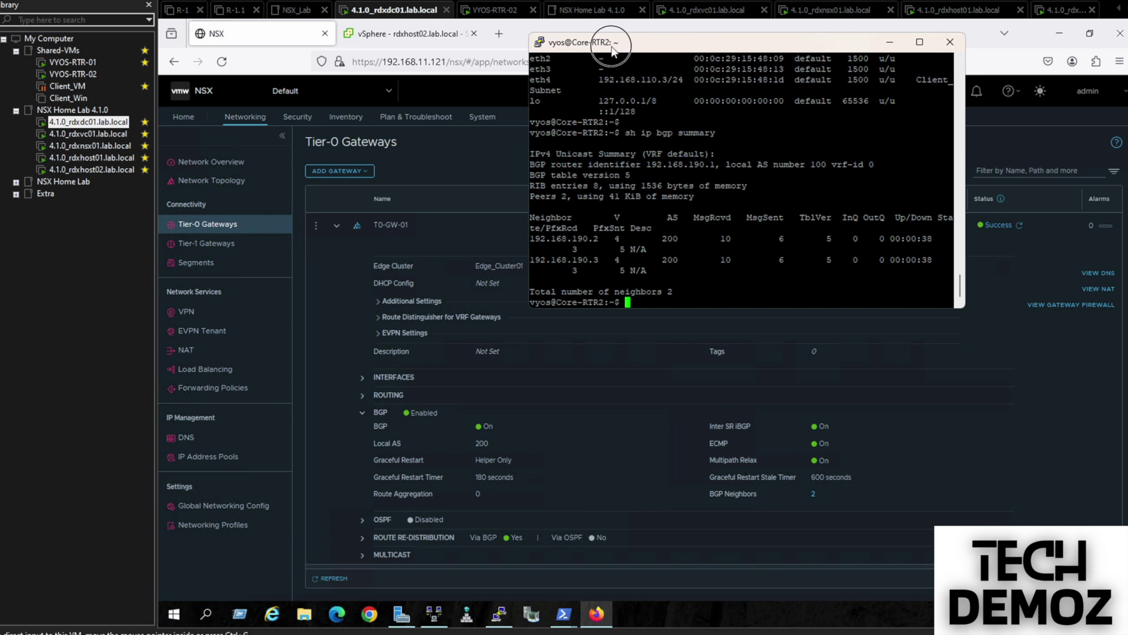
left_click_drag(612, 47, 529, 51)
key("Return")
key("Return")
key("Return")
key("Return")
key("Return")
key("Return")
key("Return")
key("Return")
key("Return")
key("Return")
key("Return")
key("Return")
key("Return")
key("Return")
key("Return")
key("Return")
key("Return")
key("Return")
key("Return")
key("Return")
key("Return")
key("Return")
key("Return")
key("Up")
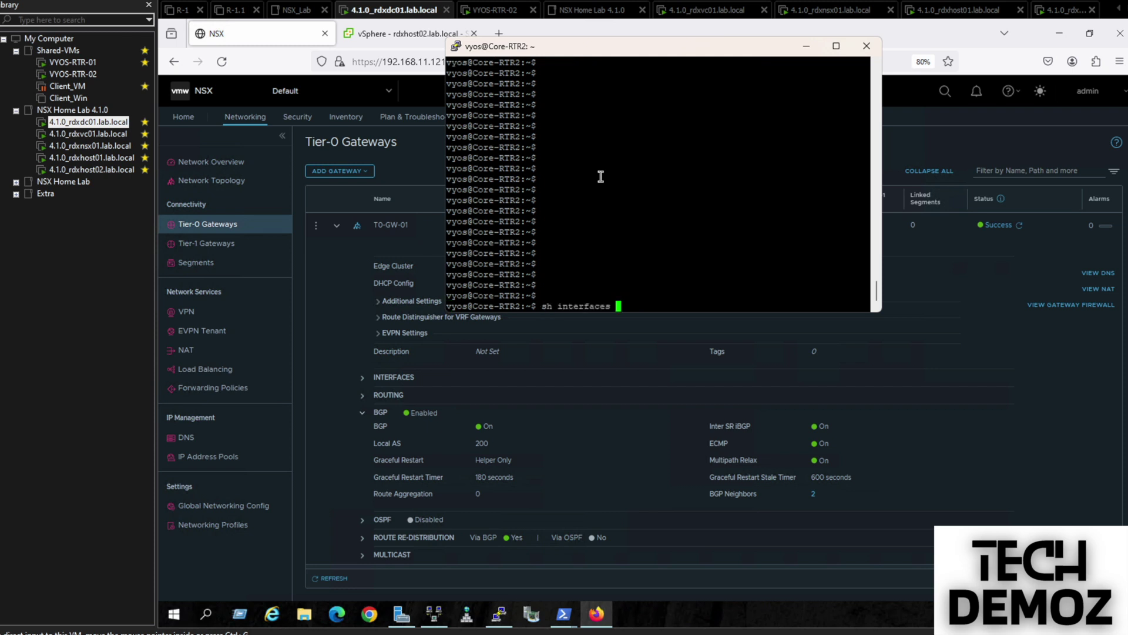
key("Return")
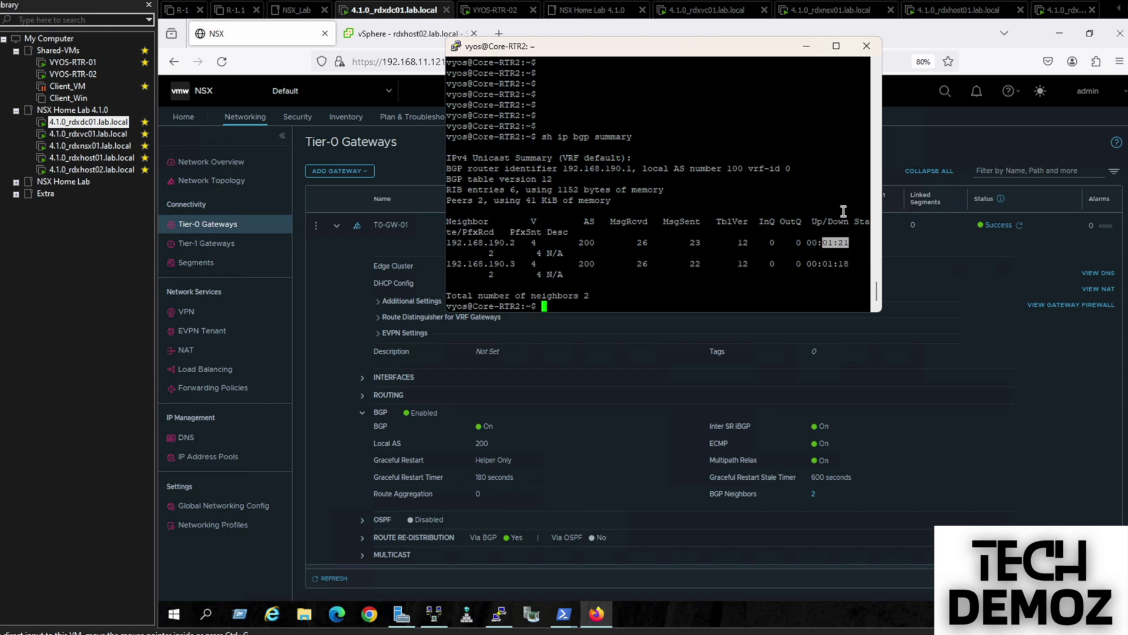
left_click(835, 51)
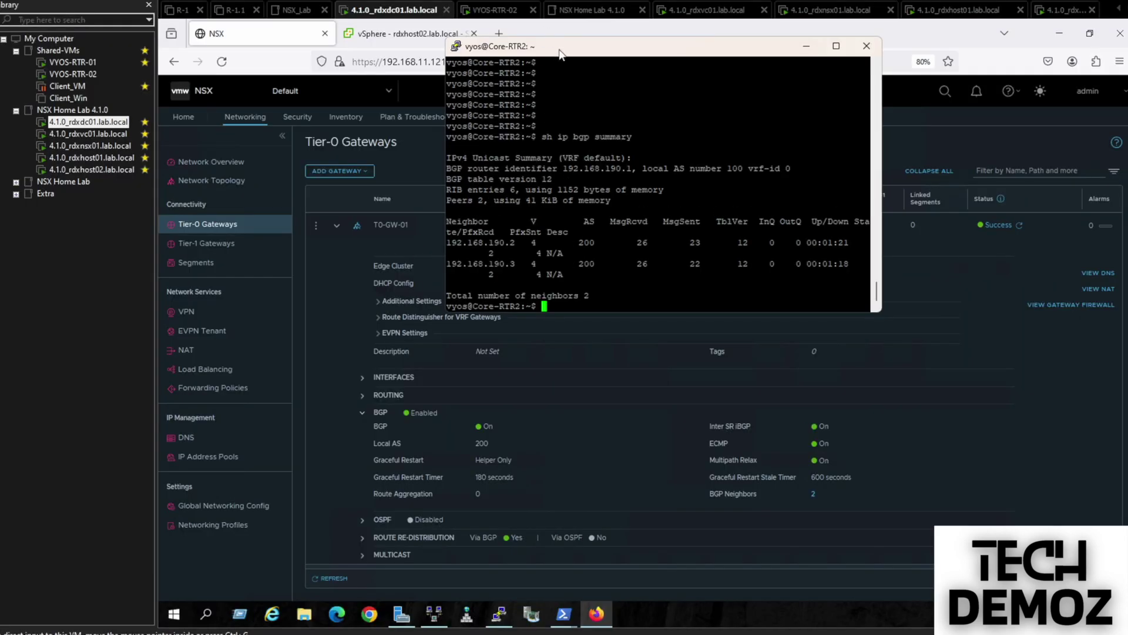
left_click_drag(562, 50, 800, 32)
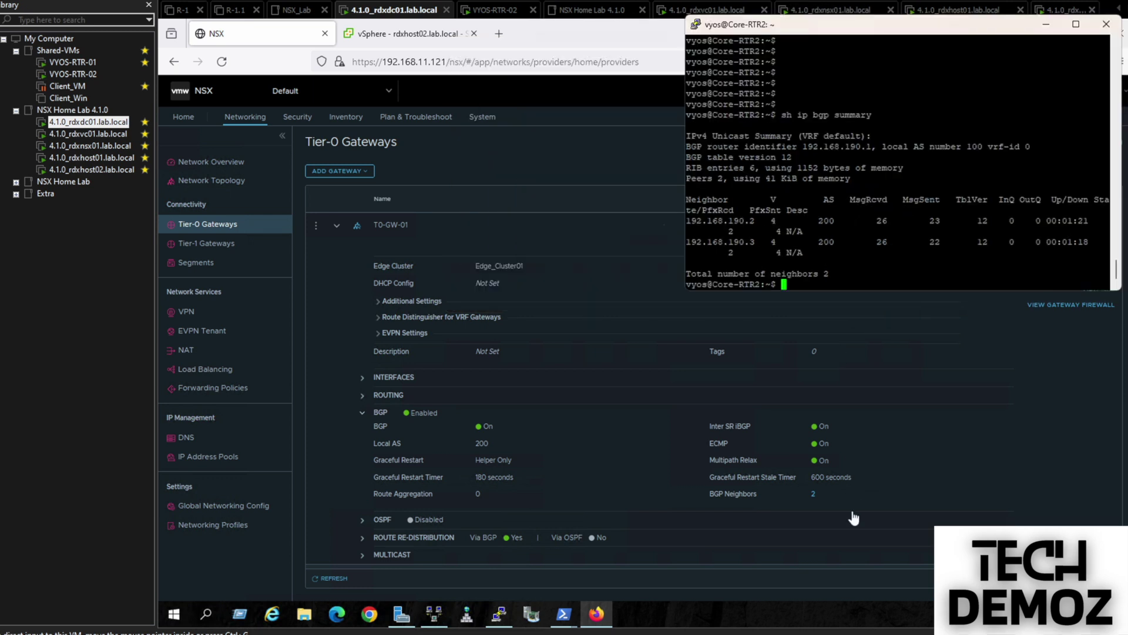
mouse_move(798, 614)
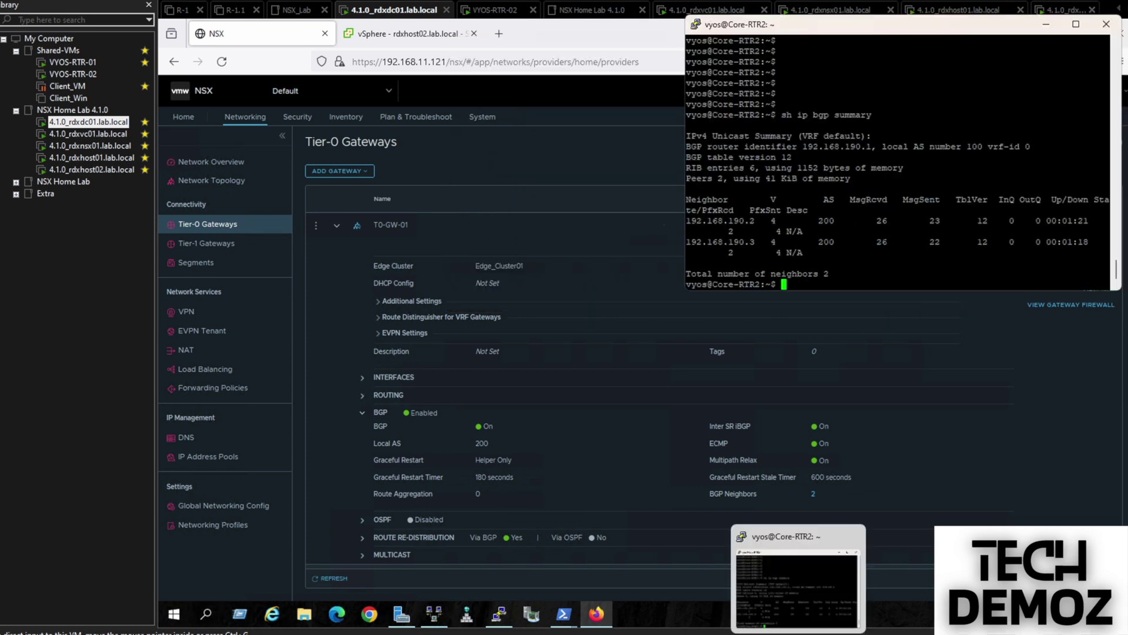
- Open a saved PuTTY session to Core-RTR1 and log in
right_click(776, 30)
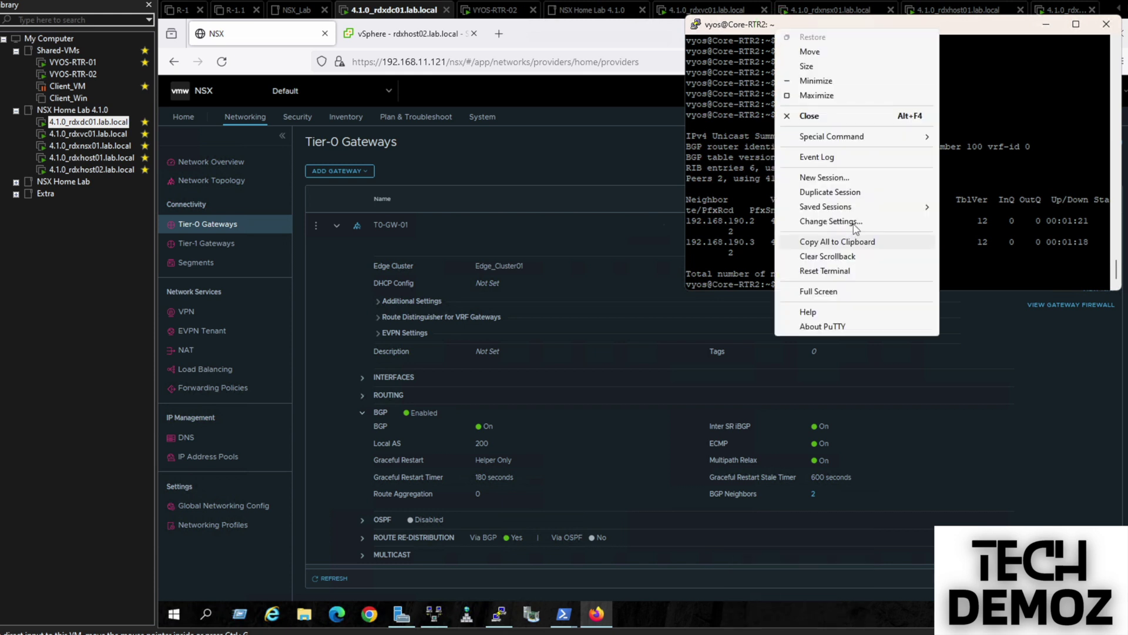
mouse_move(855, 210)
left_click(975, 266)
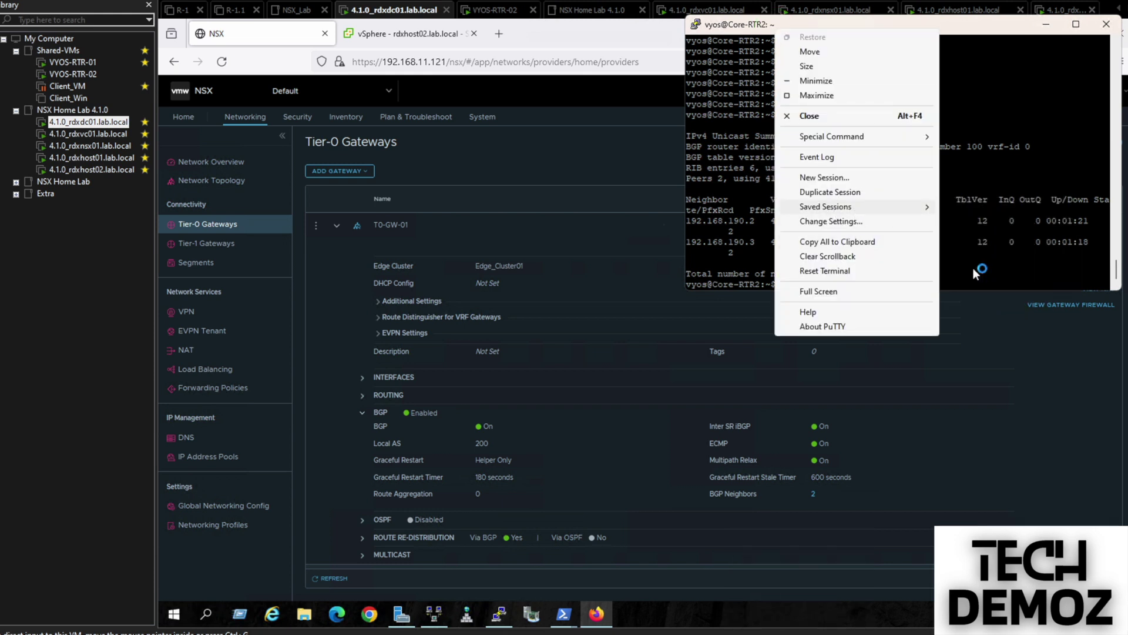
left_click_drag(334, 90, 411, 39)
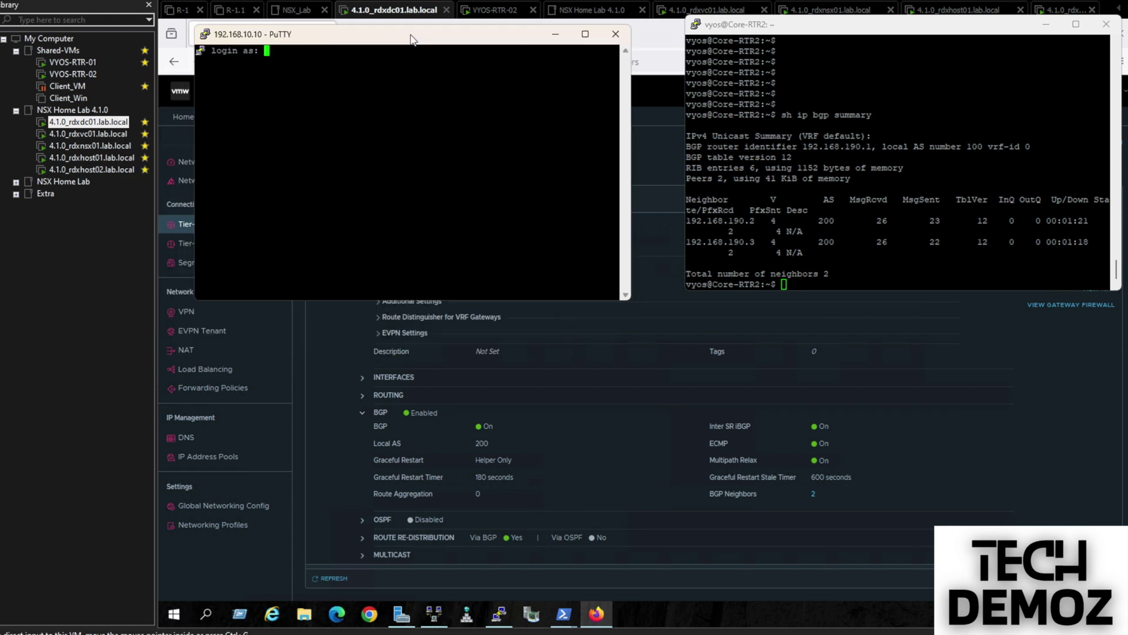
type("vyos")
key("Return")
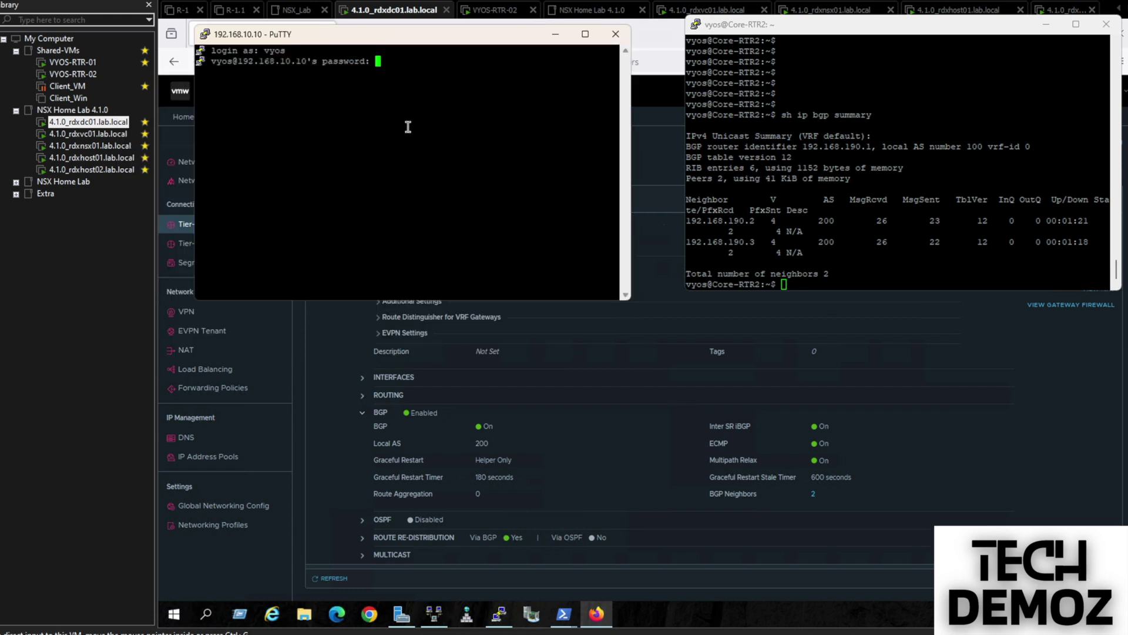
key("Return")
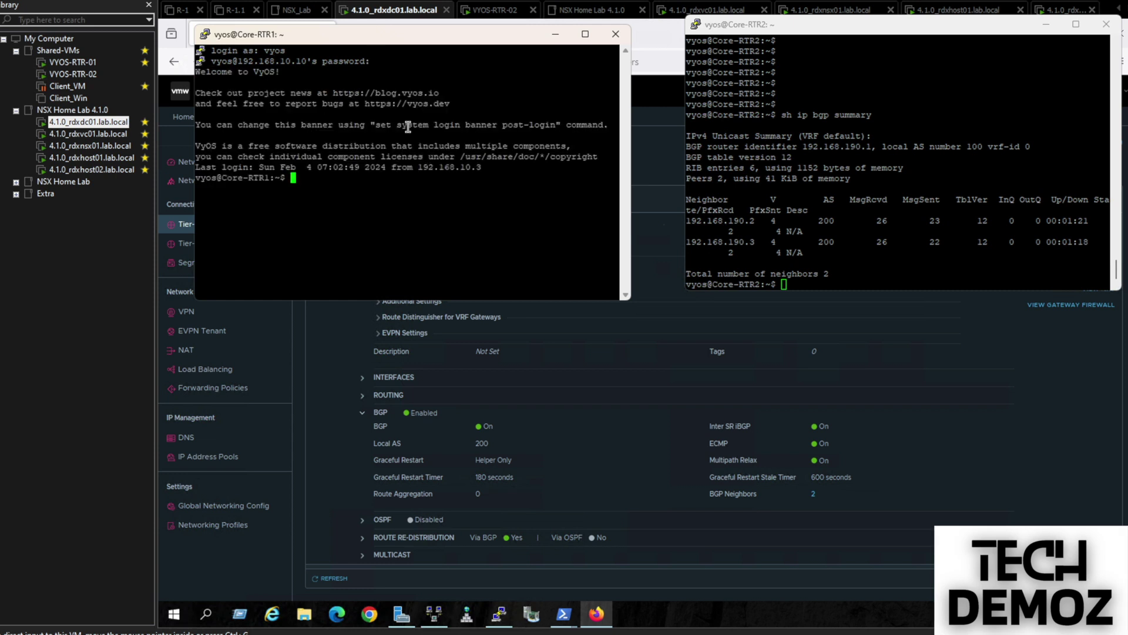
- Run 'show ip bgp summary' on Core-RTR1
type("sh ")
type("bgp ")
type("s")
key("Tab")
key("BackSpace")
type("ip")
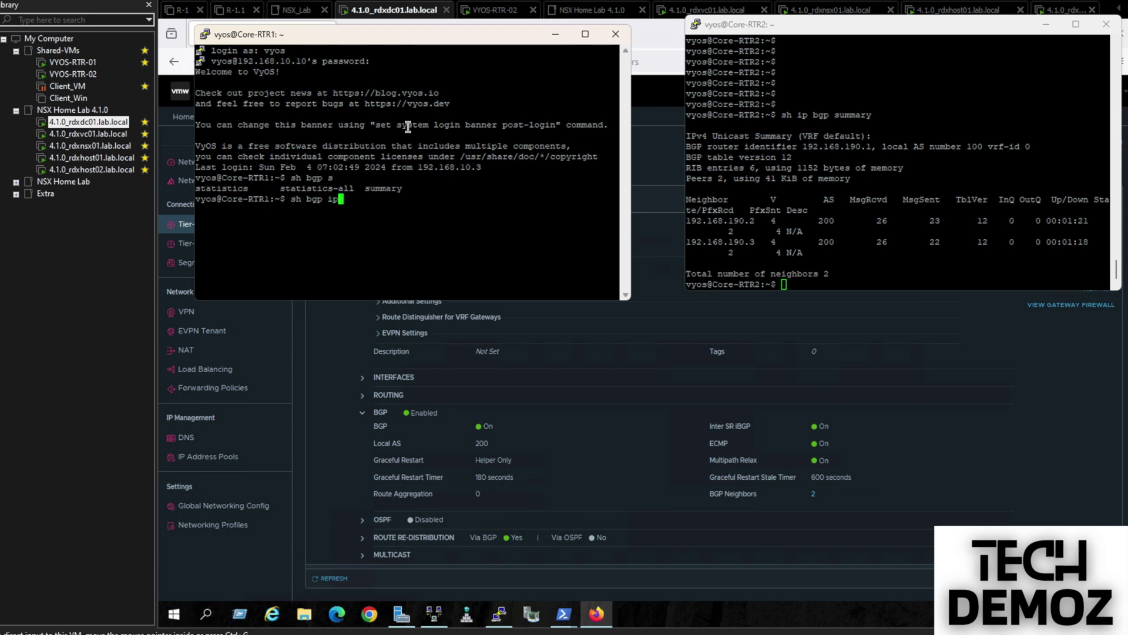
key("Tab")
key("BackSpace")
key("BackSpace")
key("BackSpace")
key("BackSpace")
key("BackSpace")
key("BackSpace")
key("BackSpace")
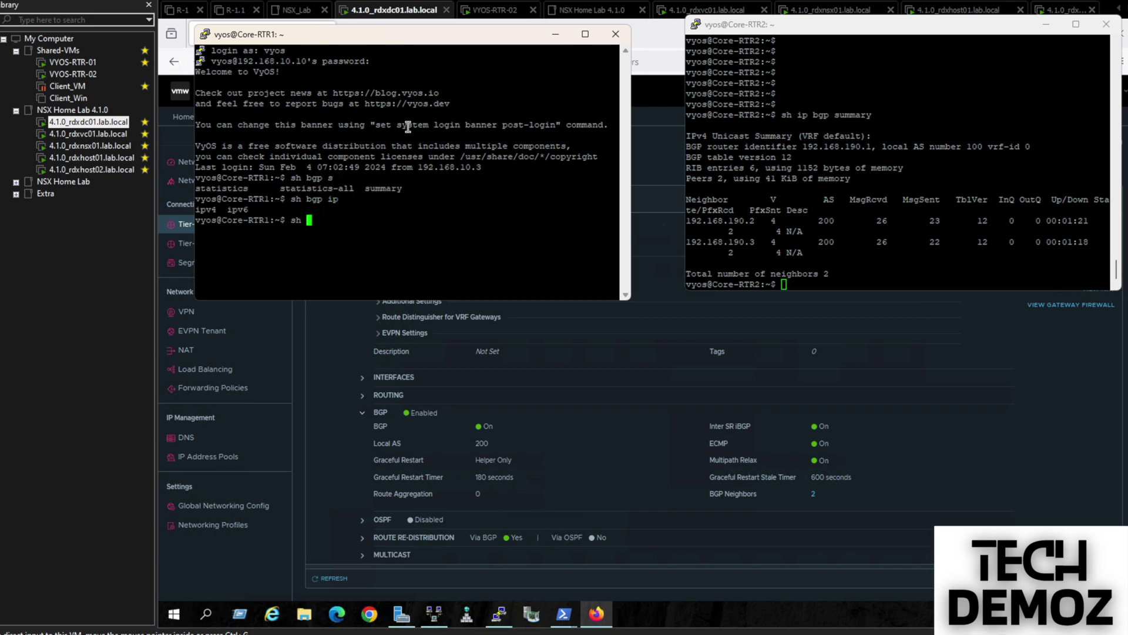
type("ip bgp summary")
key("Return")
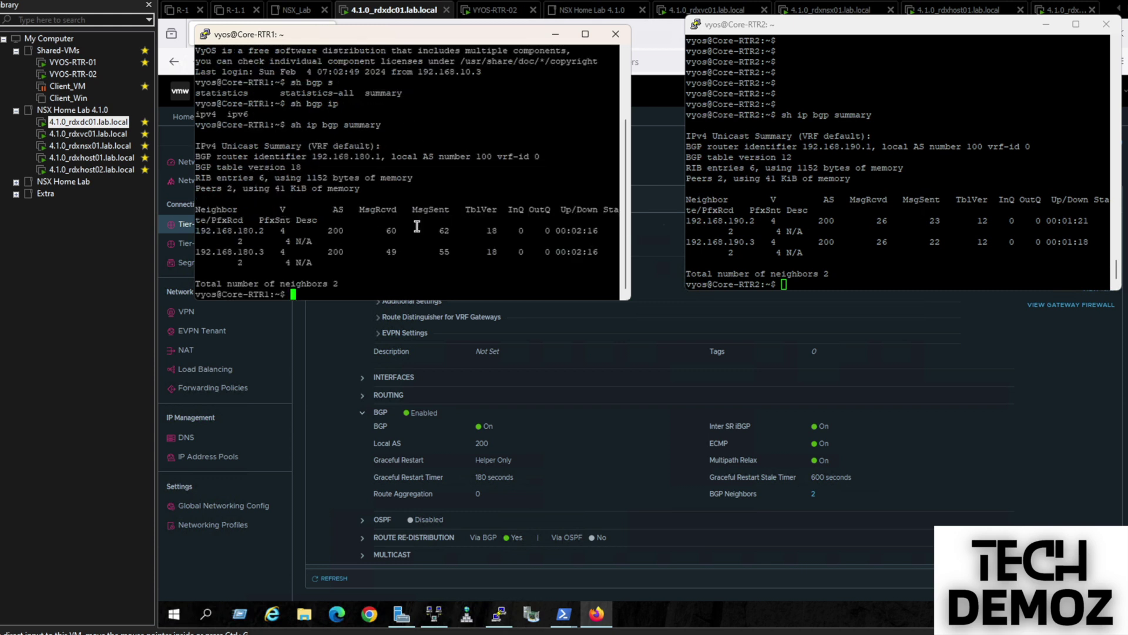
- Highlight peers 192.168.180.2/.3 and 192.168.190.2/.3 on both routers, then return to NSX Manager
double_click(228, 231)
double_click(228, 252)
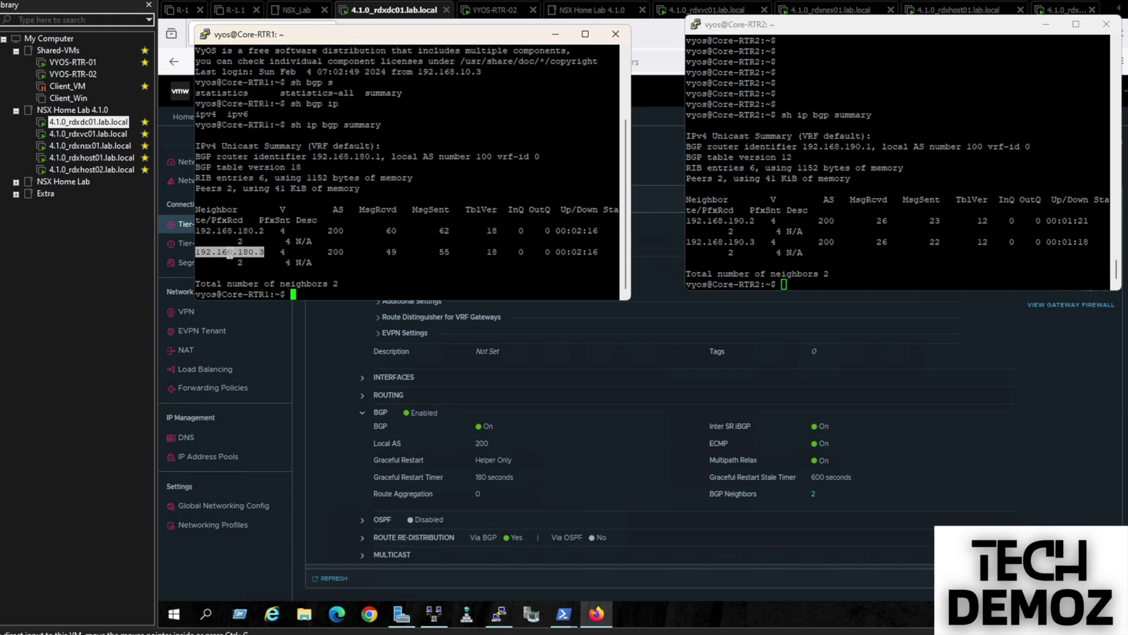
left_click(724, 222)
double_click(724, 222)
double_click(721, 243)
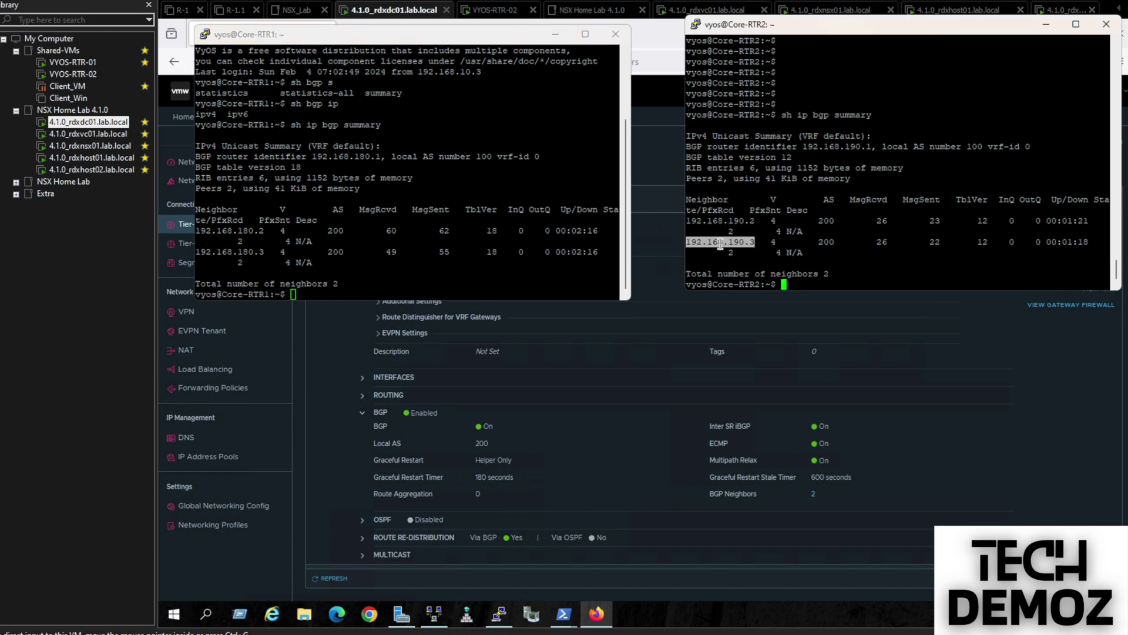
left_click(592, 334)
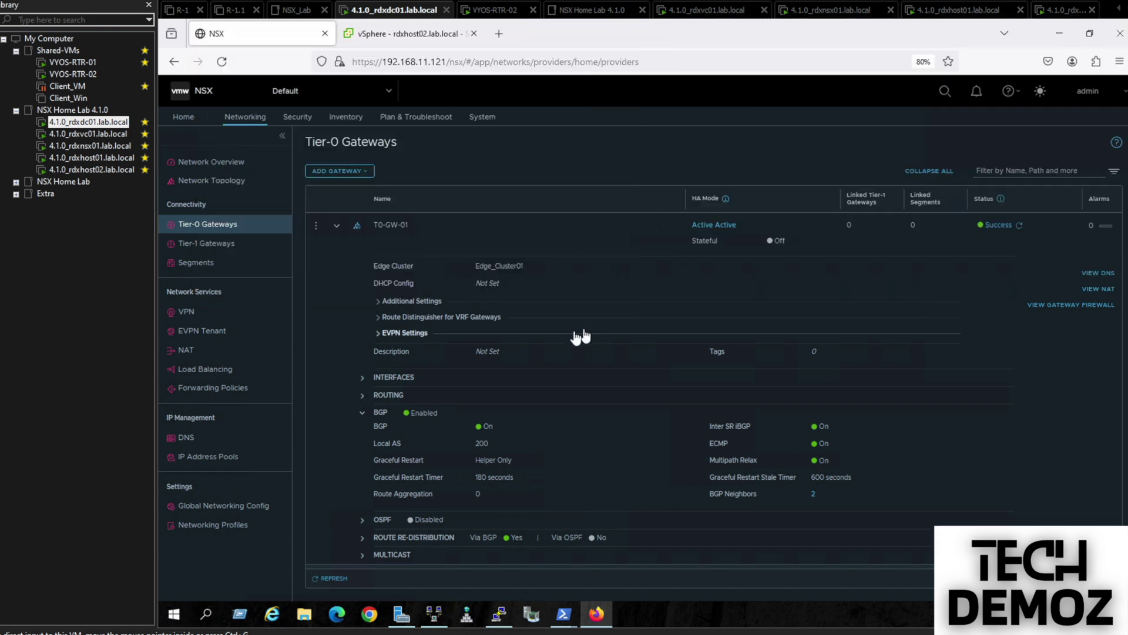
- Create Tier-1 gateway T1-GW-01 linked to T0-GW-01 with HA mode Distributed Only
left_click(217, 244)
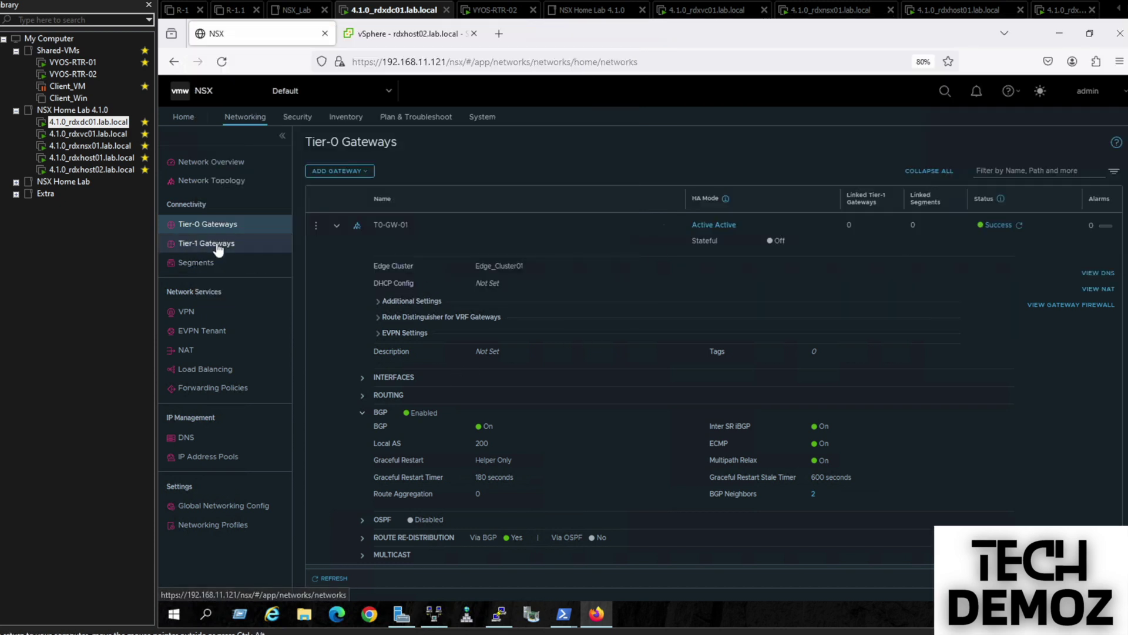
left_click(365, 175)
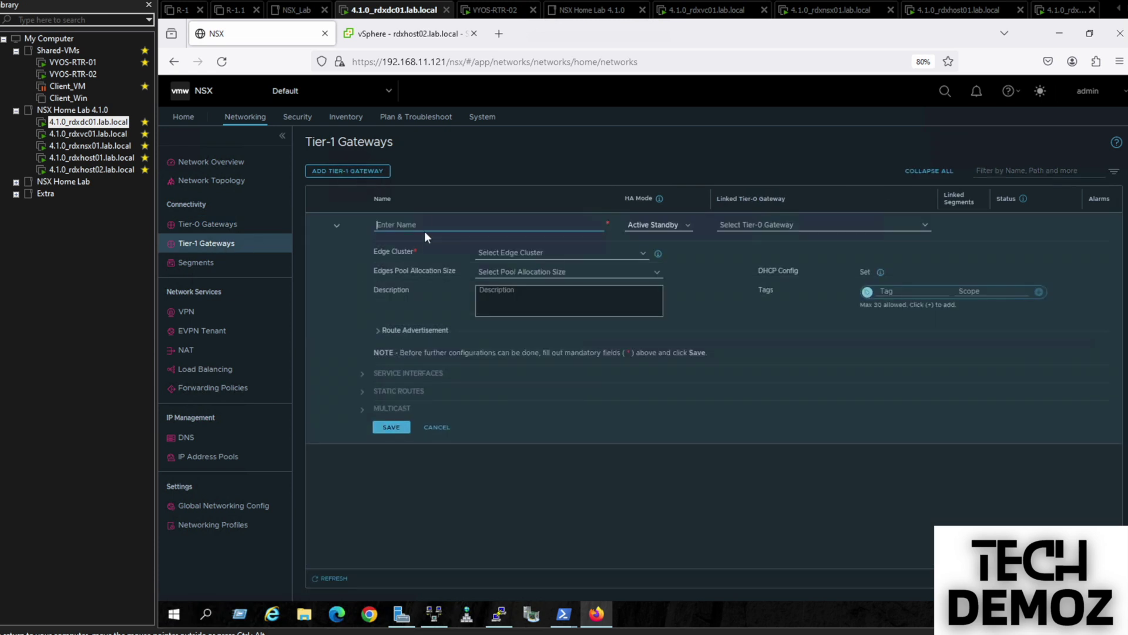
type("T1-GW-01")
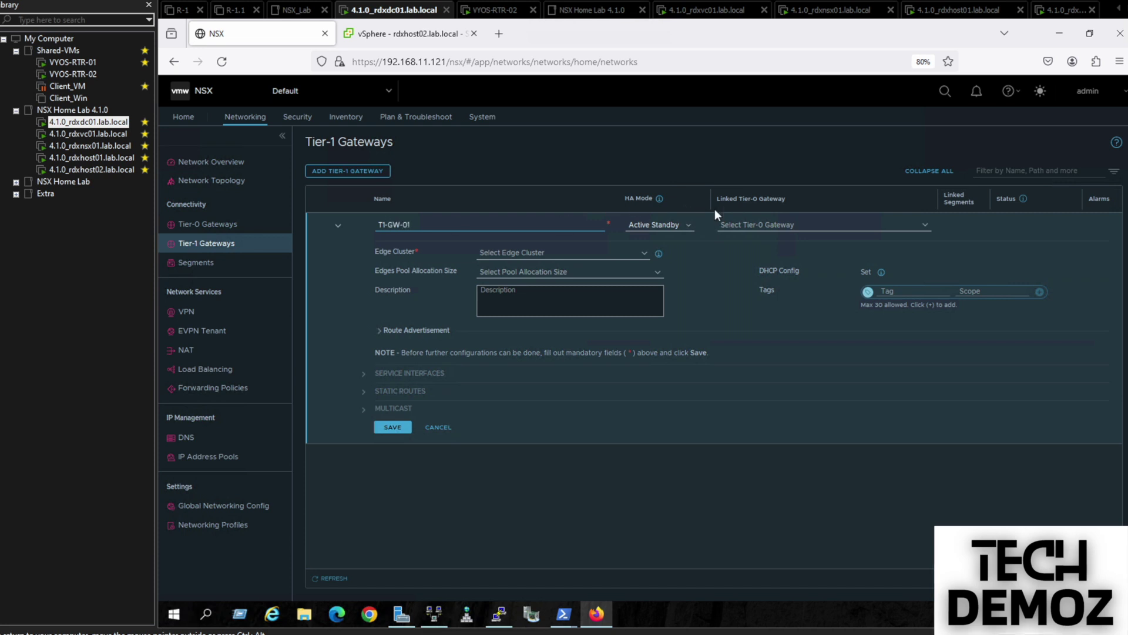
left_click(748, 225)
left_click(749, 236)
left_click(675, 225)
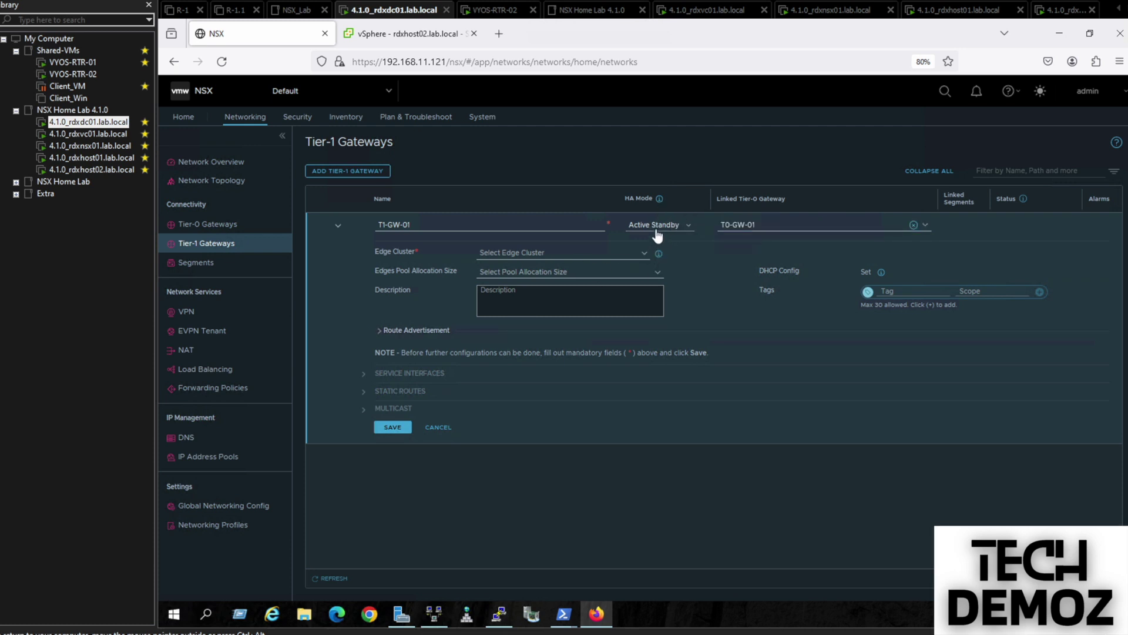
left_click(658, 228)
left_click(661, 228)
left_click(672, 228)
left_click(653, 266)
left_click(393, 408)
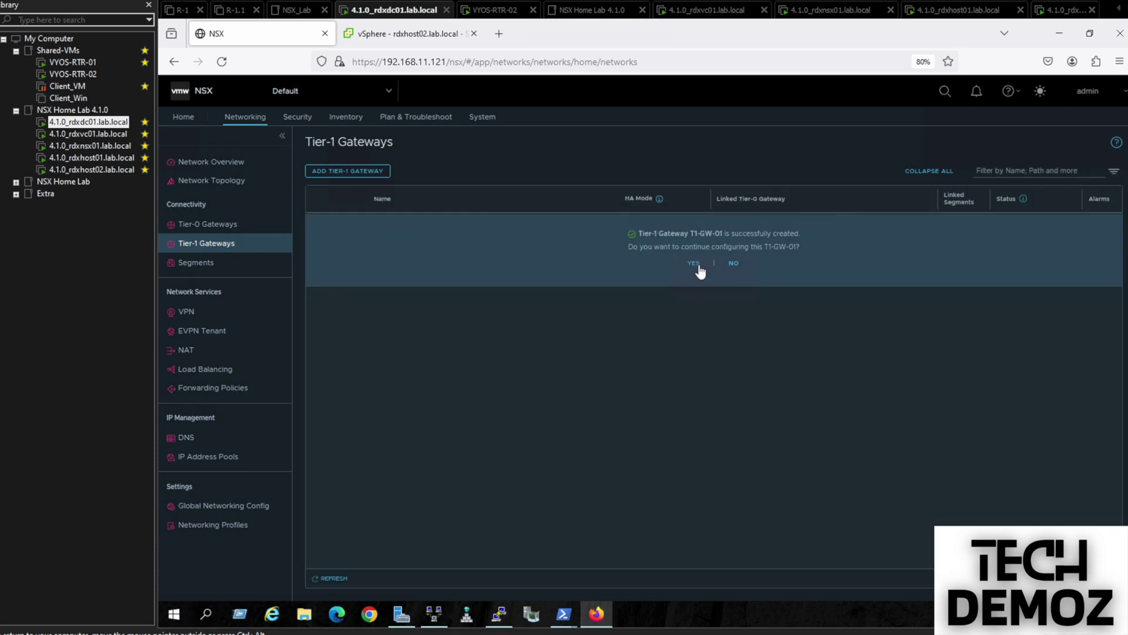
- Enable route advertisement of All Connected Segments & Service Ports on T1-GW-01 and save
left_click(695, 264)
left_click(381, 313)
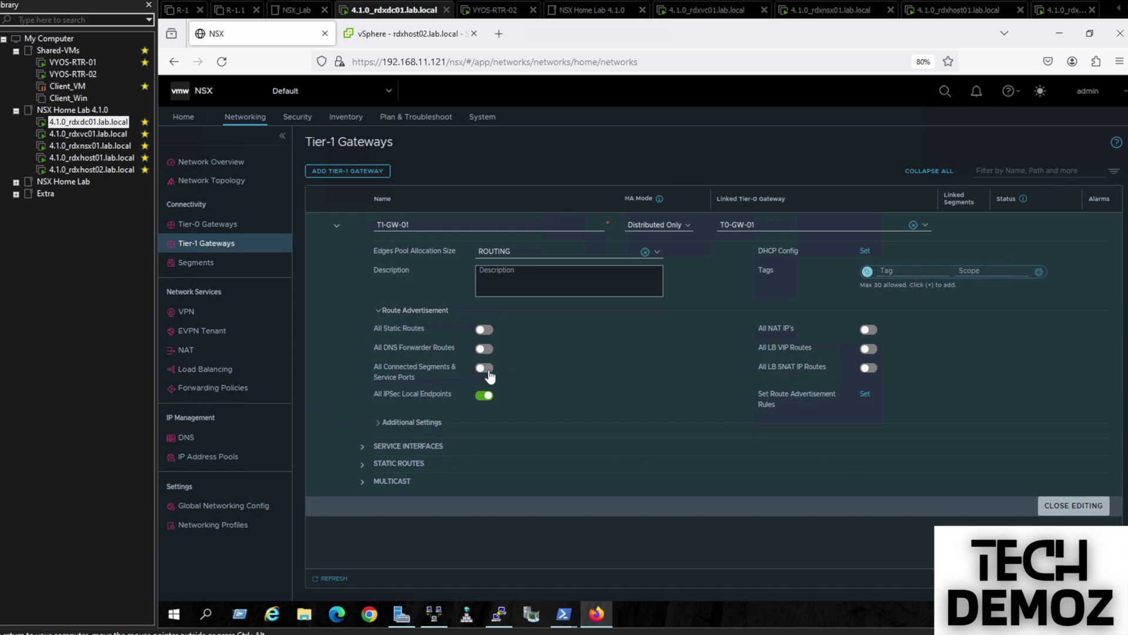
left_click(482, 369)
left_click(393, 447)
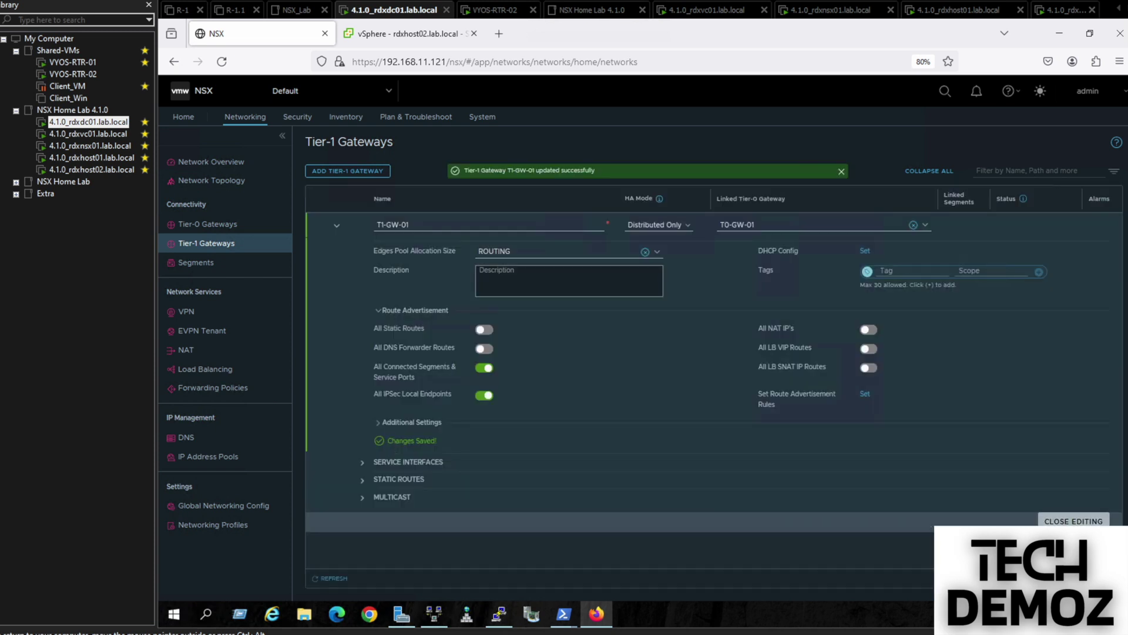
left_click(1064, 521)
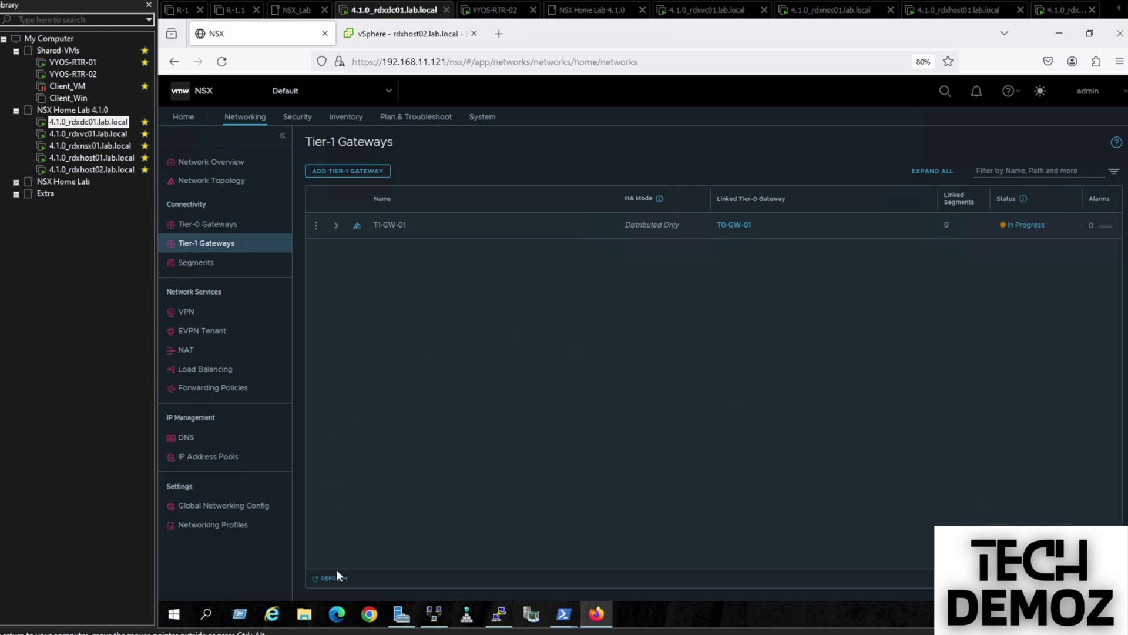
- Start a new segment Test_Seg connected to T1-GW-01 on transport zone Overlay_TZ
left_click(333, 579)
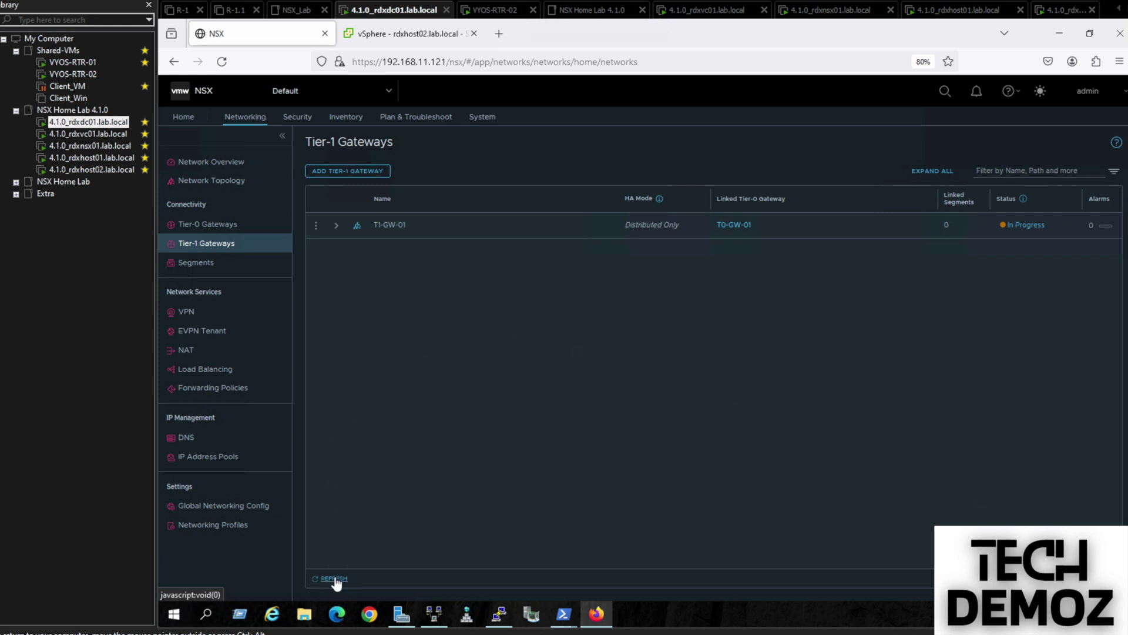
left_click(203, 268)
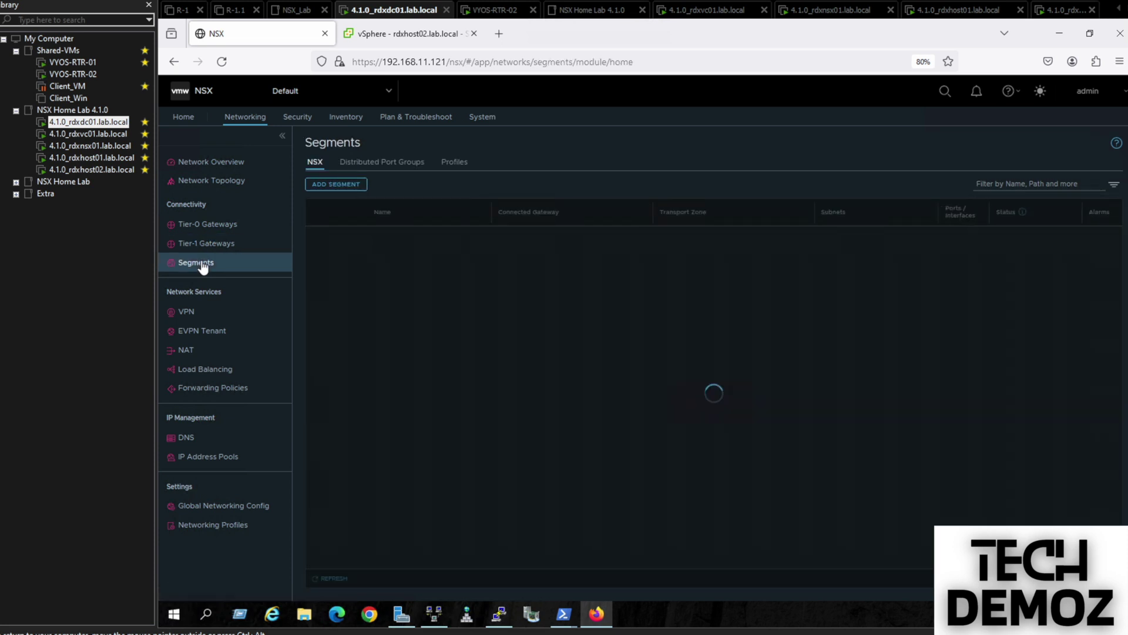
left_click(340, 184)
left_click(421, 238)
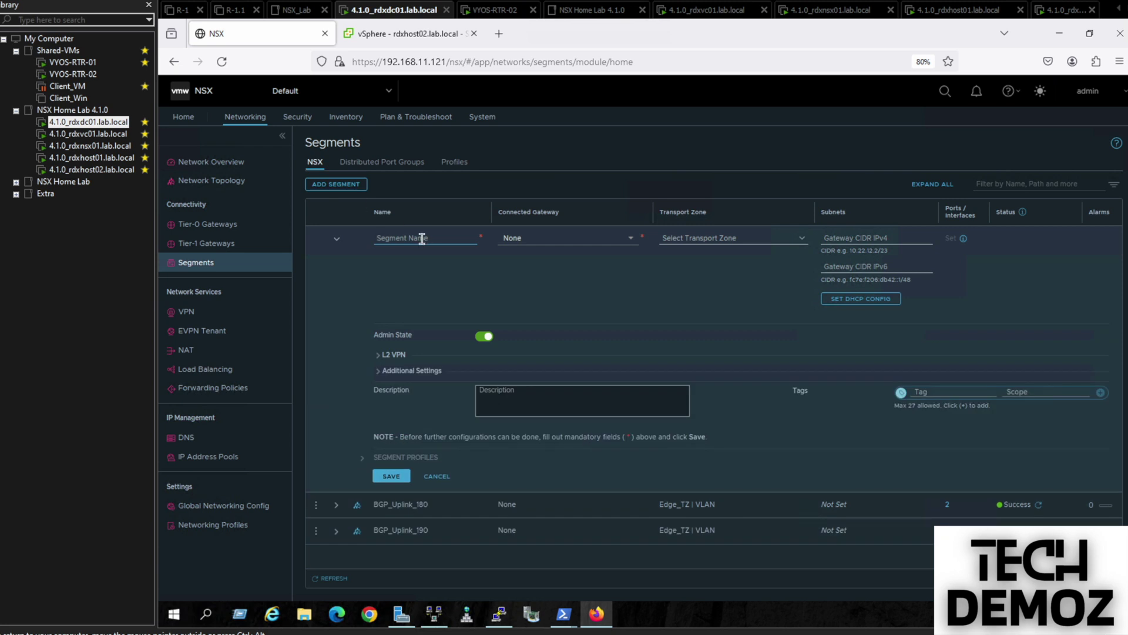
type("Test_Seg")
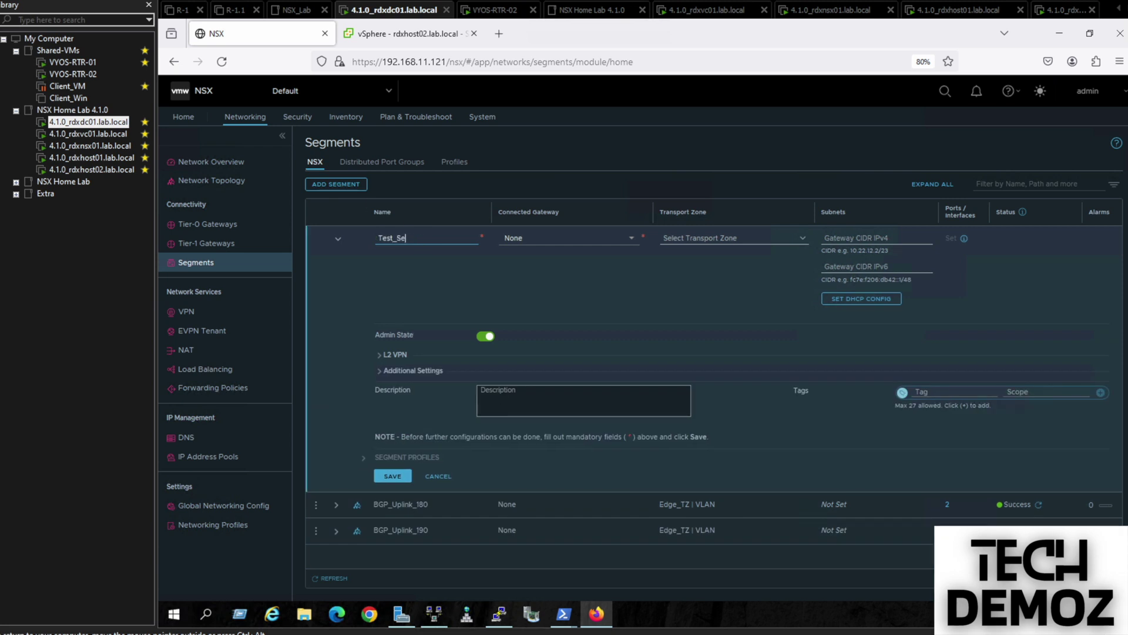
left_click(624, 235)
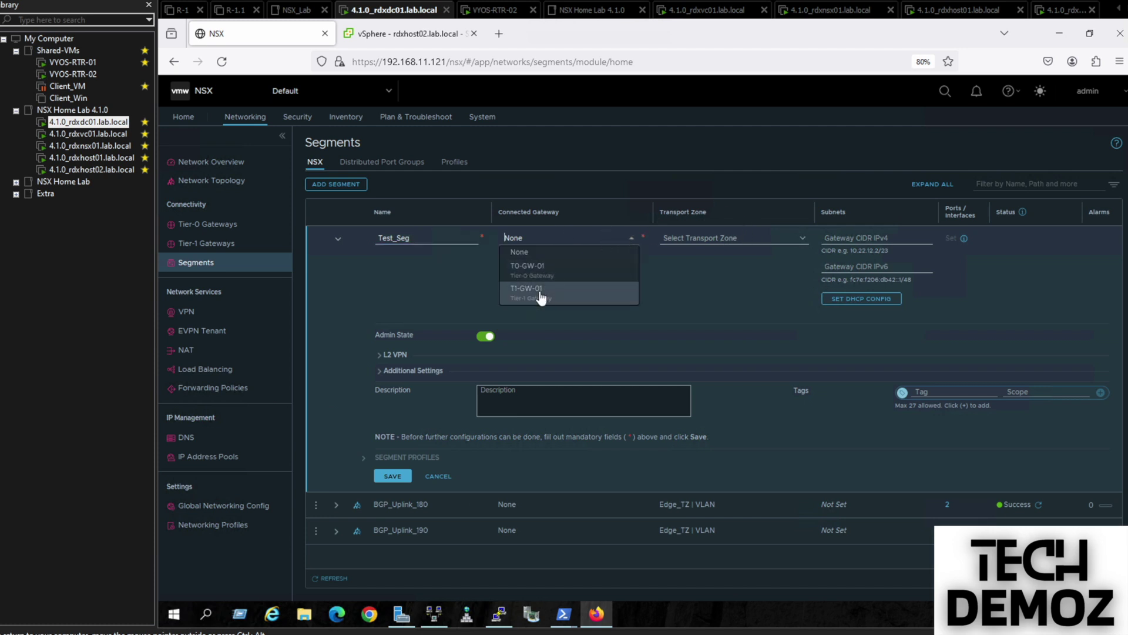
left_click(759, 238)
left_click(760, 236)
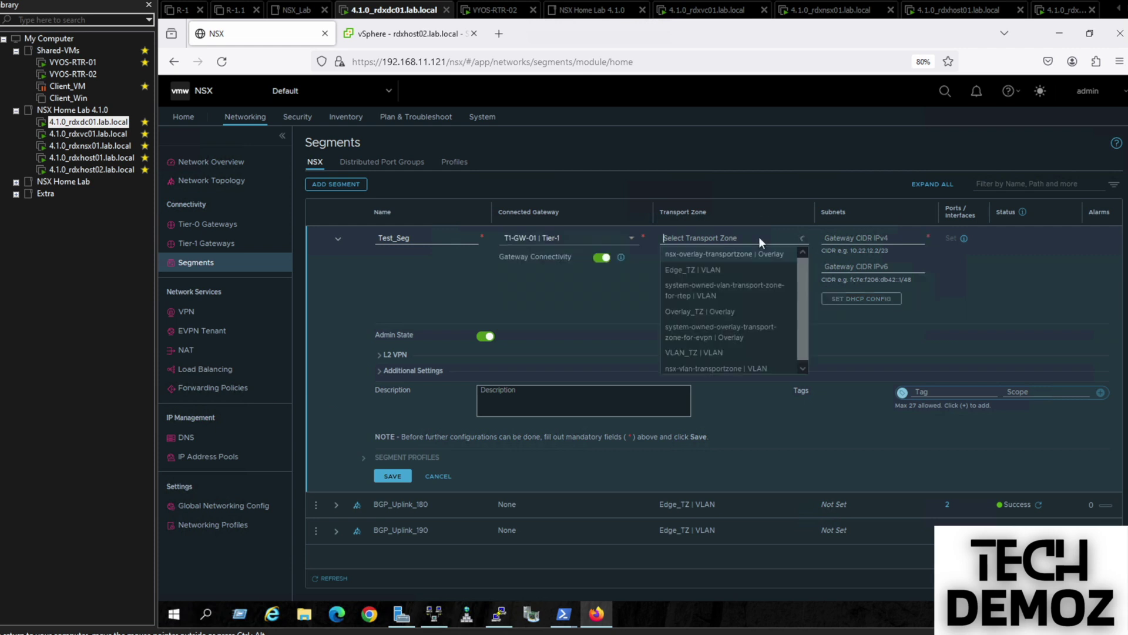
left_click(724, 311)
- Give Test_Seg gateway subnet 172.16.10.1/24, save without further configuration, and refresh its status
left_click(845, 239)
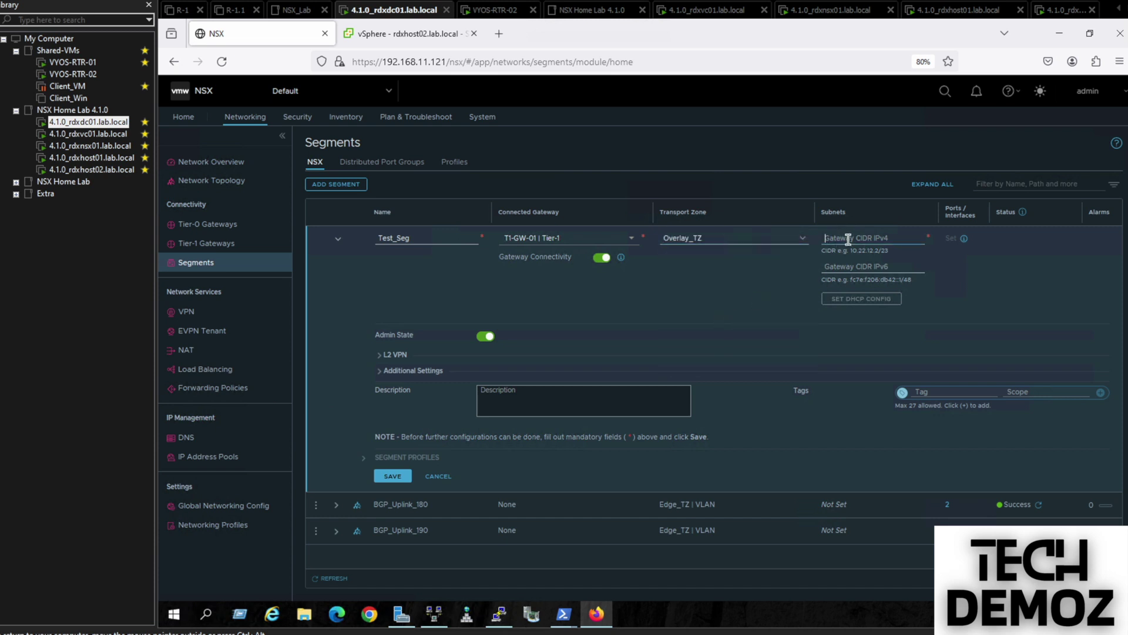
type("17")
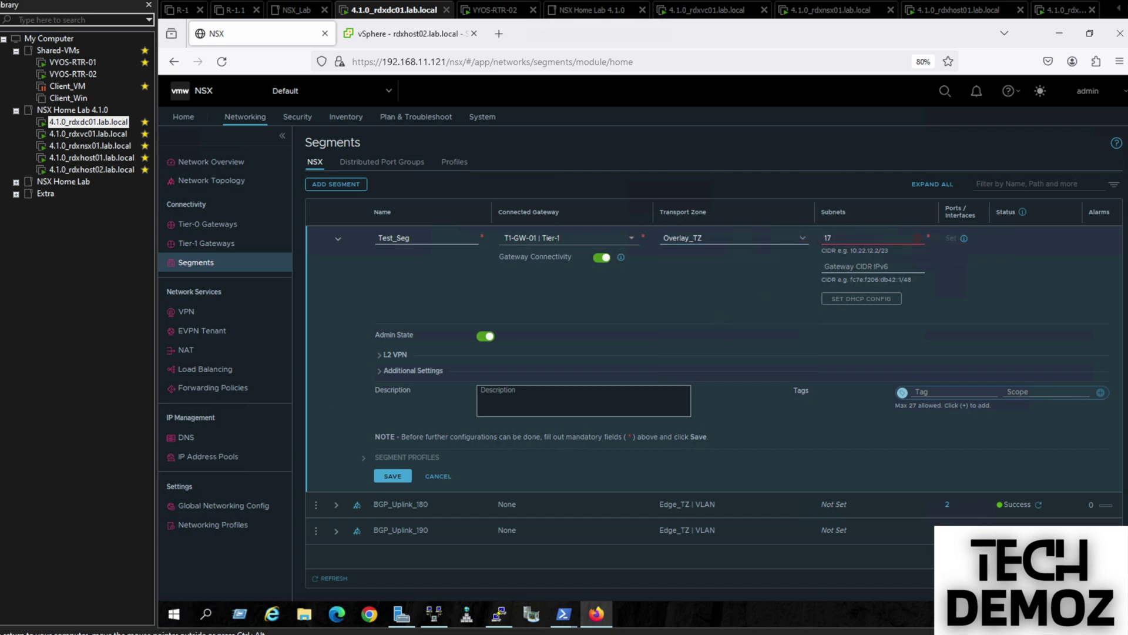
type("2.16.10.1/24")
left_click(396, 478)
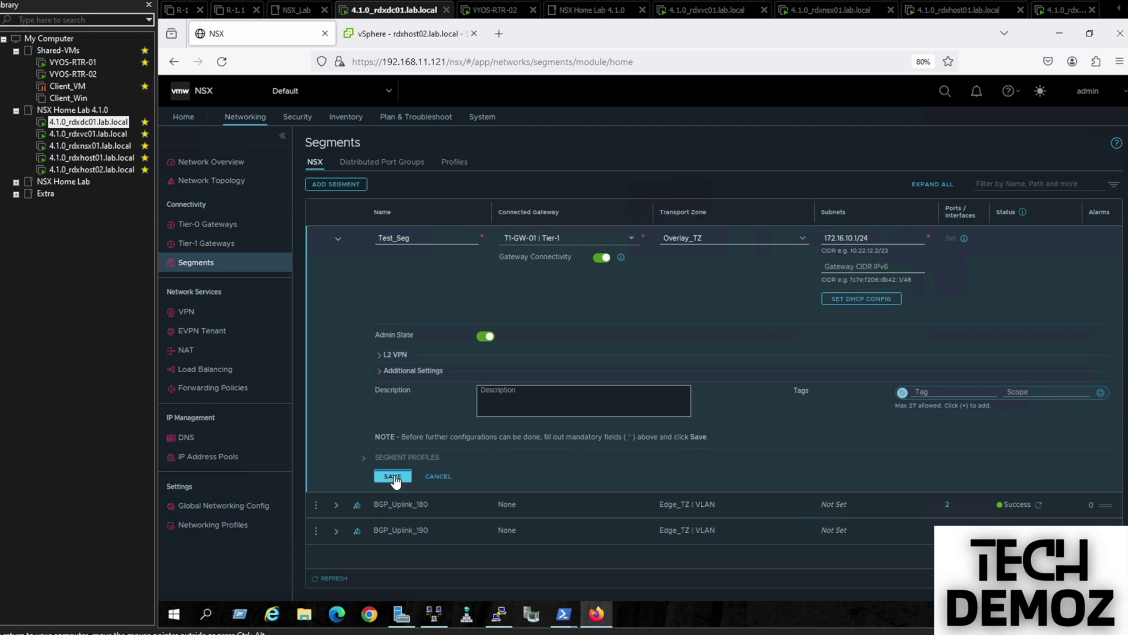
left_click(395, 479)
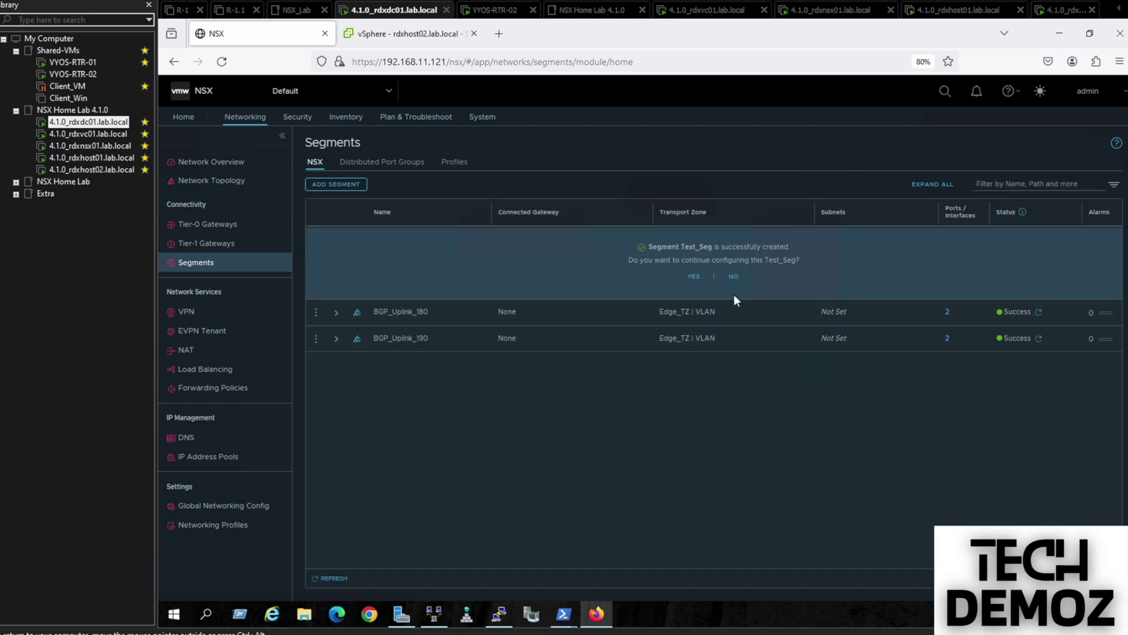
left_click(734, 275)
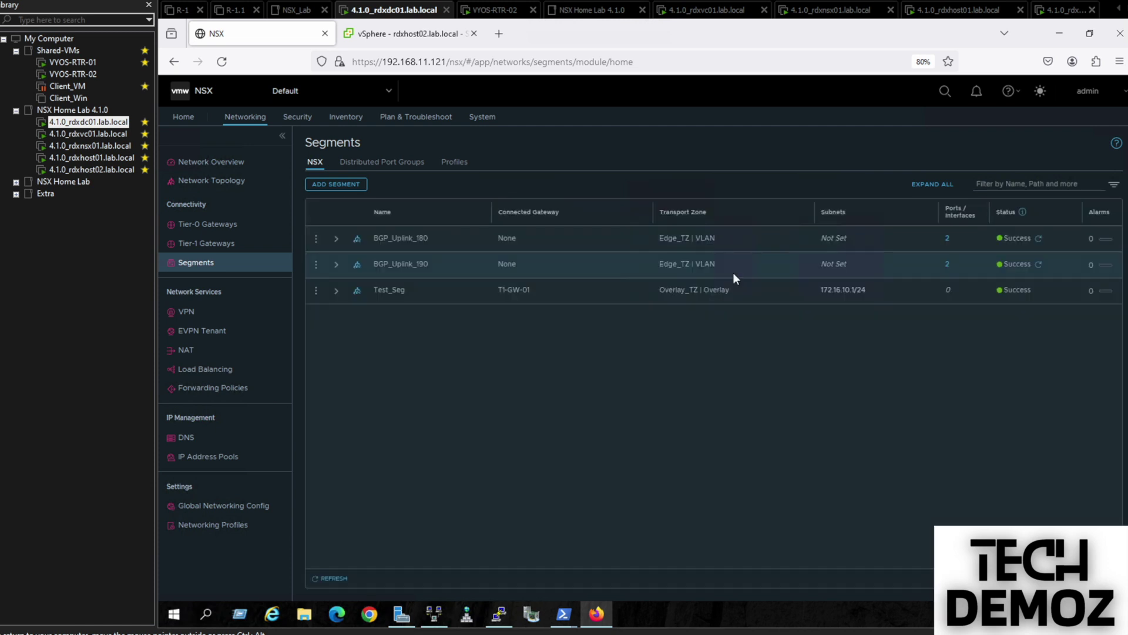
left_click(330, 581)
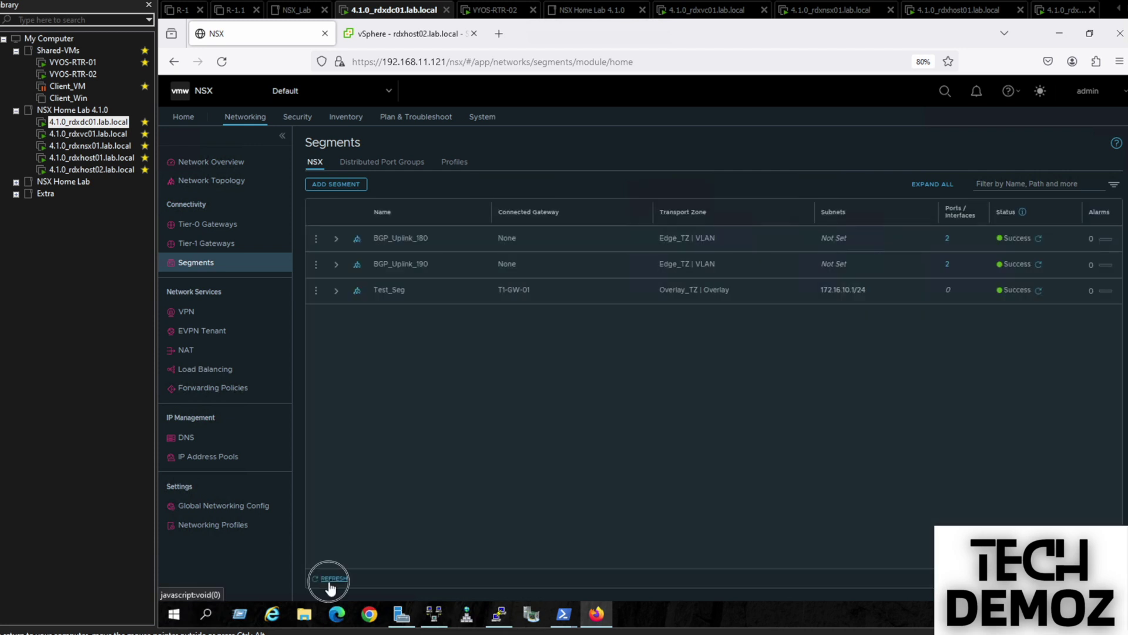
- Inspect T0-GW-01 in the Network Topology diagram, then view host rdxhost02.lab.local's vSphere summary
left_click(213, 182)
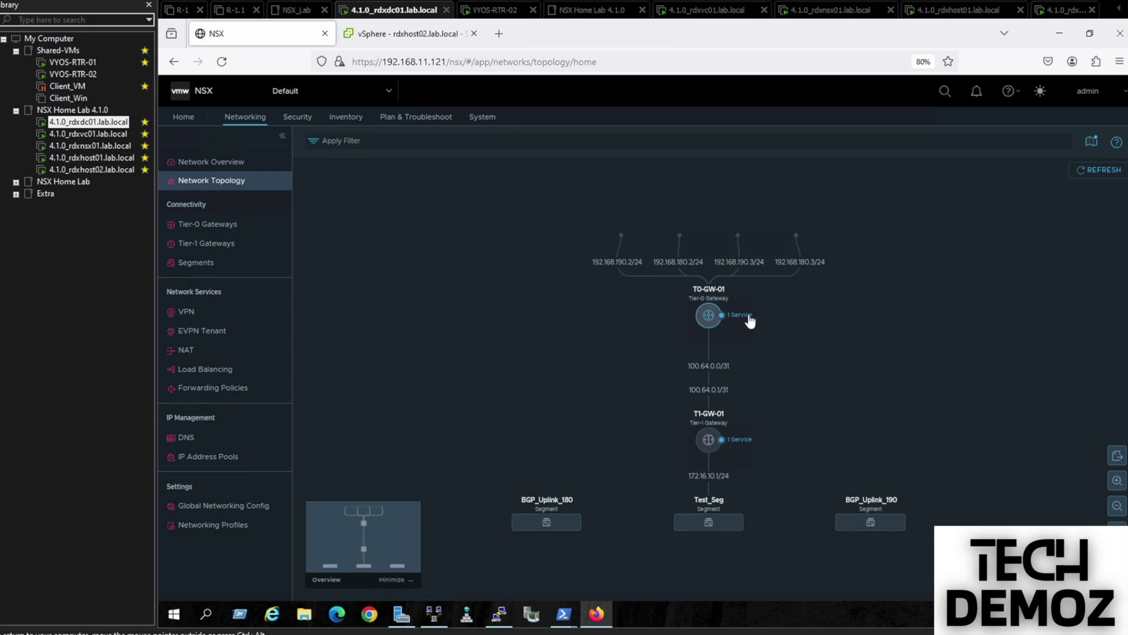
left_click(710, 317)
left_click(382, 38)
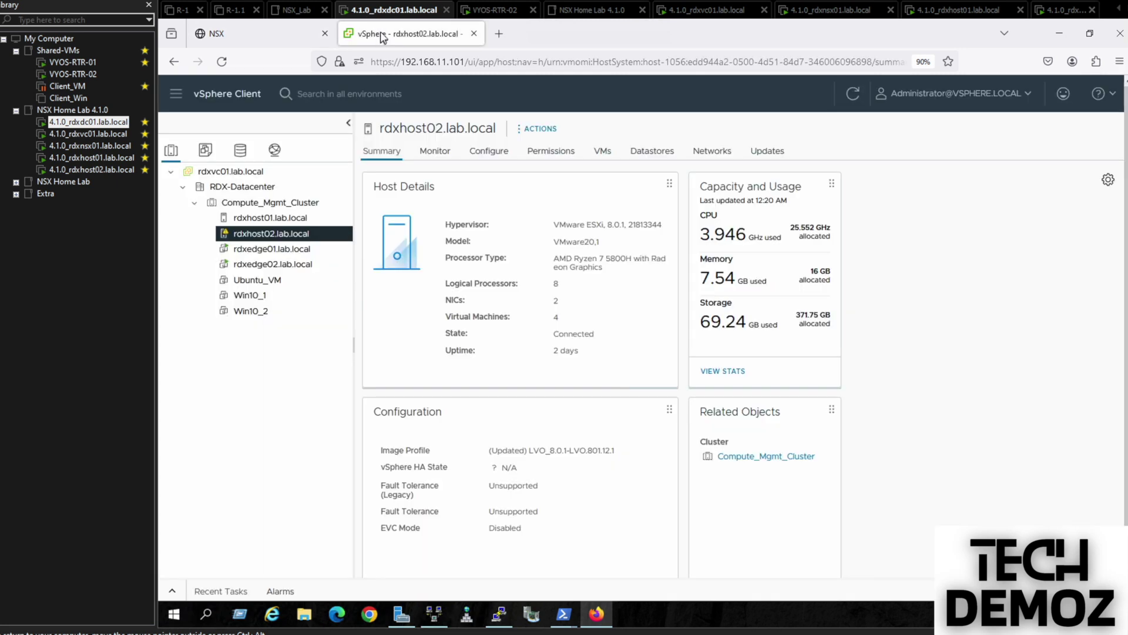
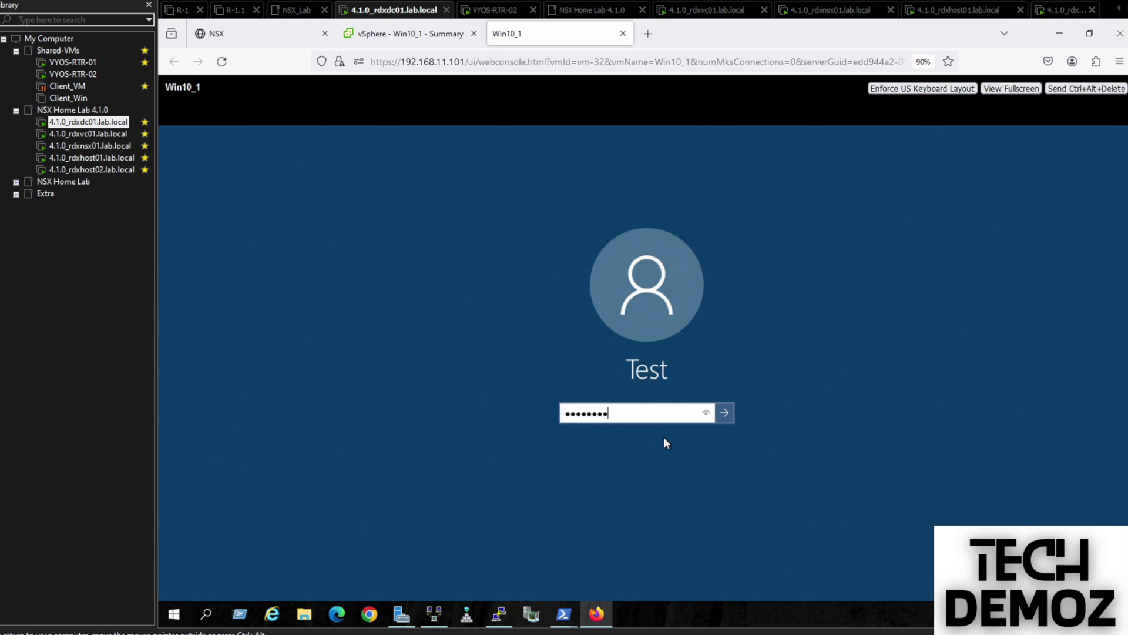
- Sign in to Windows and open an administrator Command Prompt at the C:\ root
key("Return")
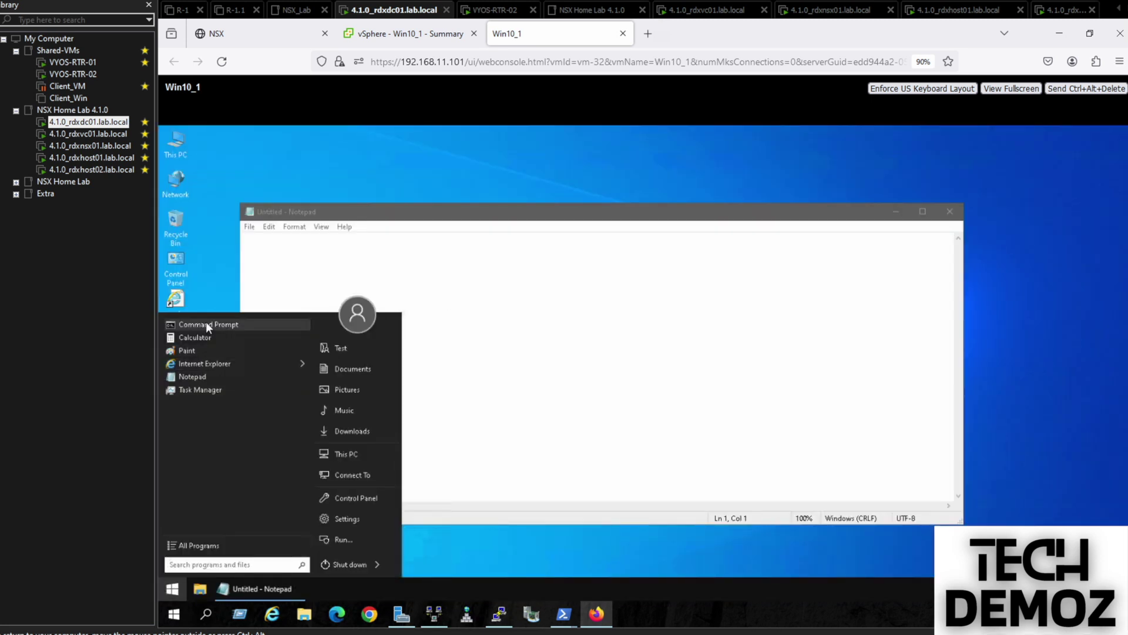
left_click(206, 326)
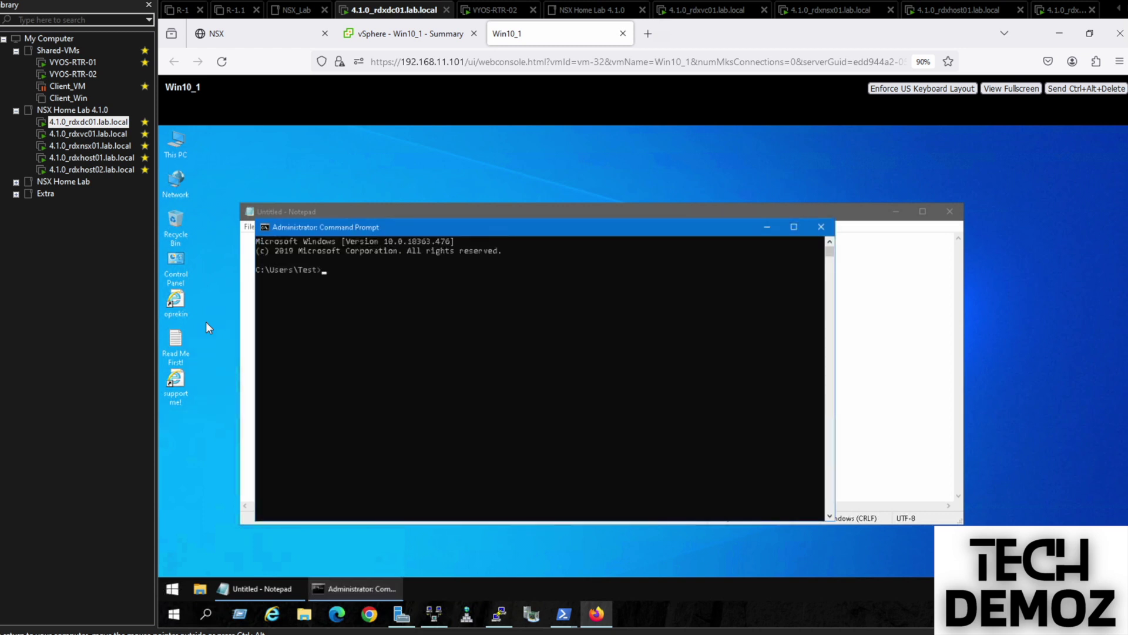
left_click(410, 353)
type("cd\\")
key("Return")
key("Return")
key("Return")
key("Return")
- Run ipconfig showing IPv4 172.16.10.11, then ping the gateway 172.16.10.1
type("ipco")
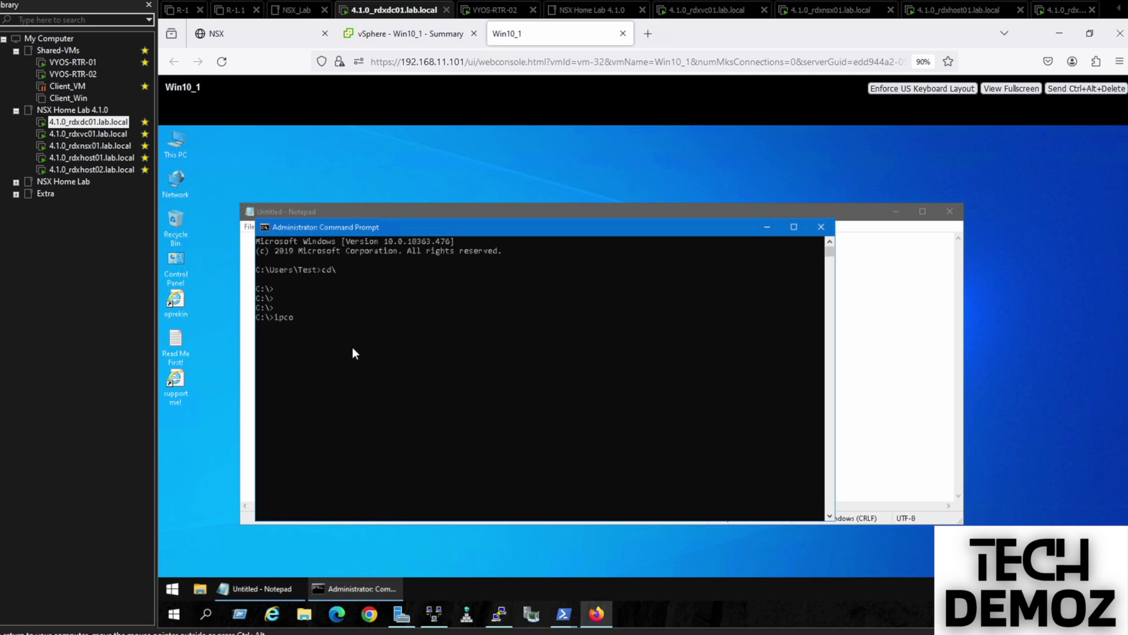
type("nfog")
left_click(310, 340)
key("BackSpace")
key("BackSpace")
type("ig")
key("Return")
key("Return")
key("Return")
type("ping 172.16.10.1")
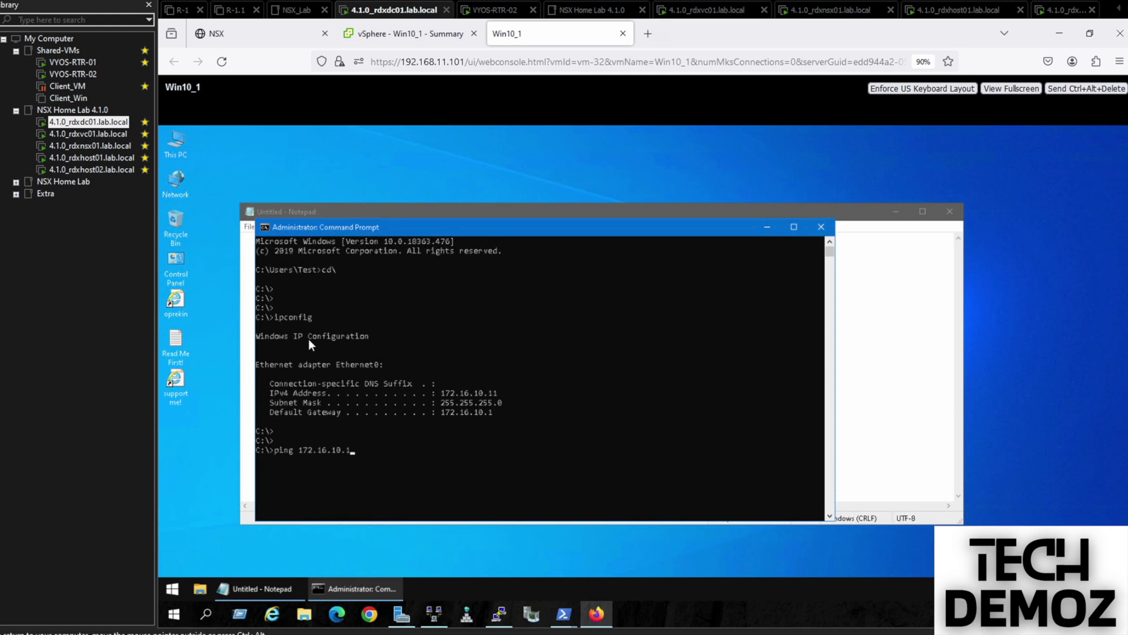
key("Return")
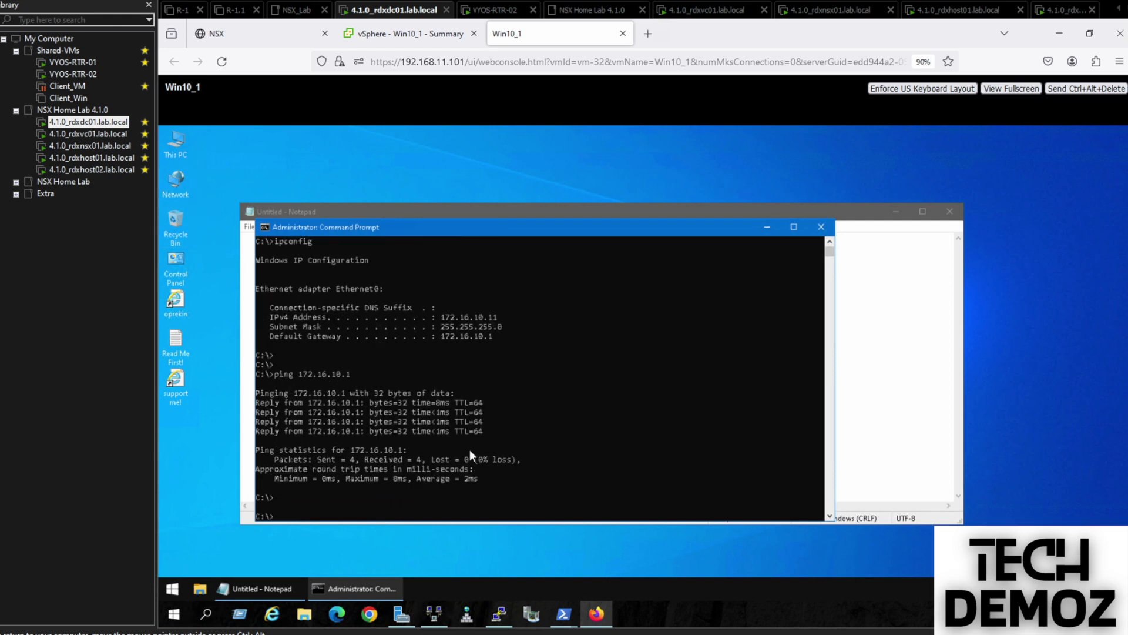
- Ping 8.8.8.8 to confirm the VM gets internet replies
key("Return")
key("Return")
key("Return")
type("pinggggggggggg")
key("Return")
type("ping 8.8.8.8")
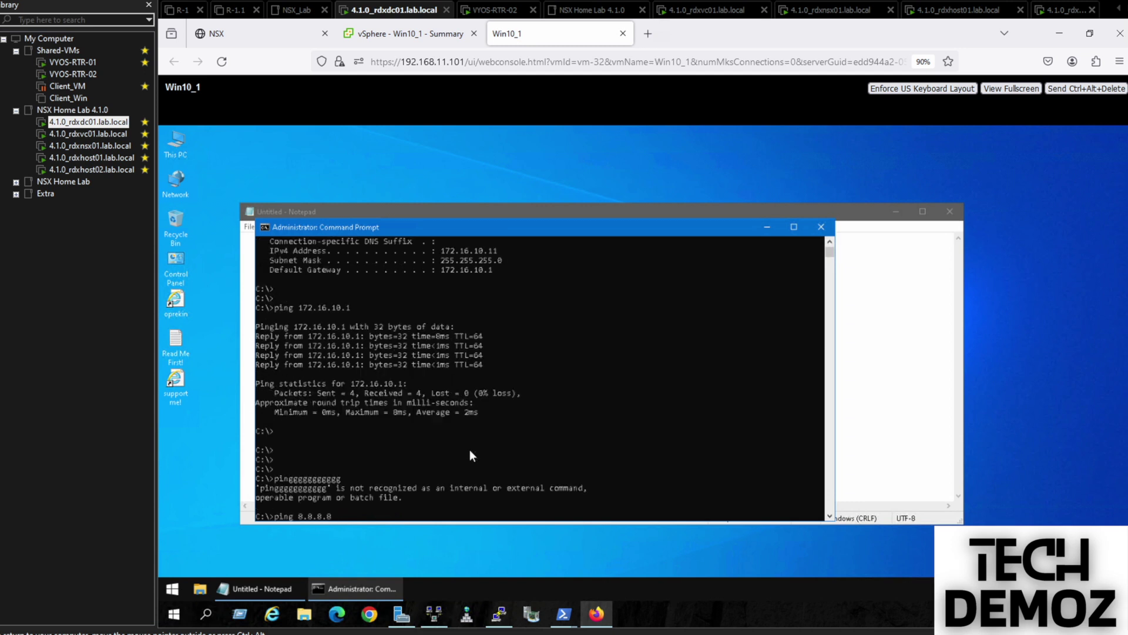
key("Return")
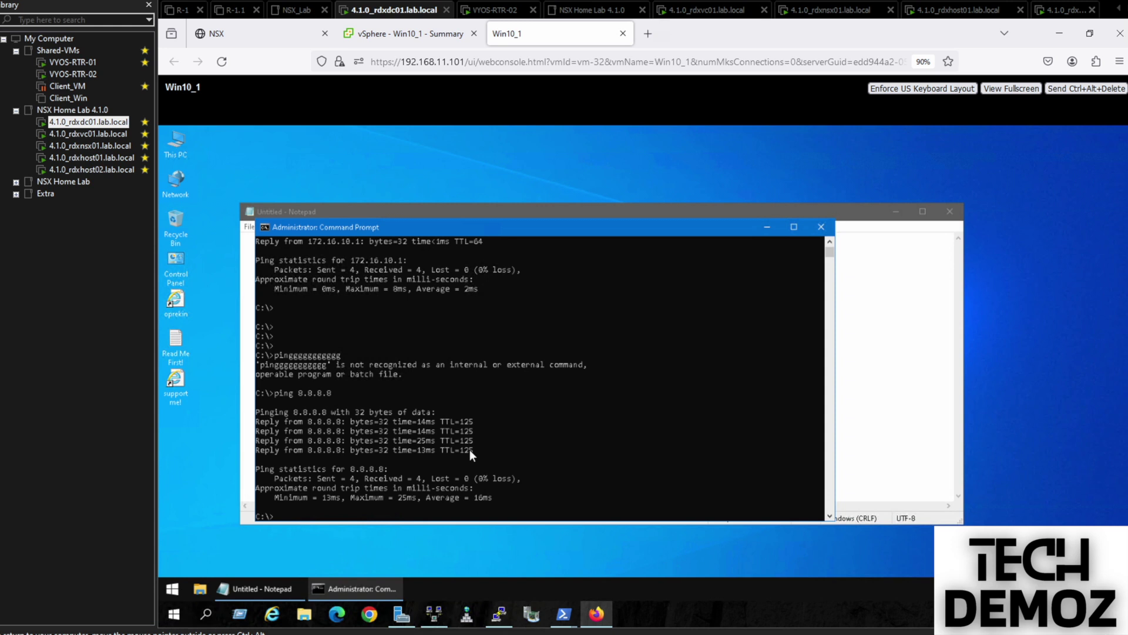
- Restart it as a continuous ping with ping 8.8.8.8 -t
key("Up")
type("-t")
key("Return")
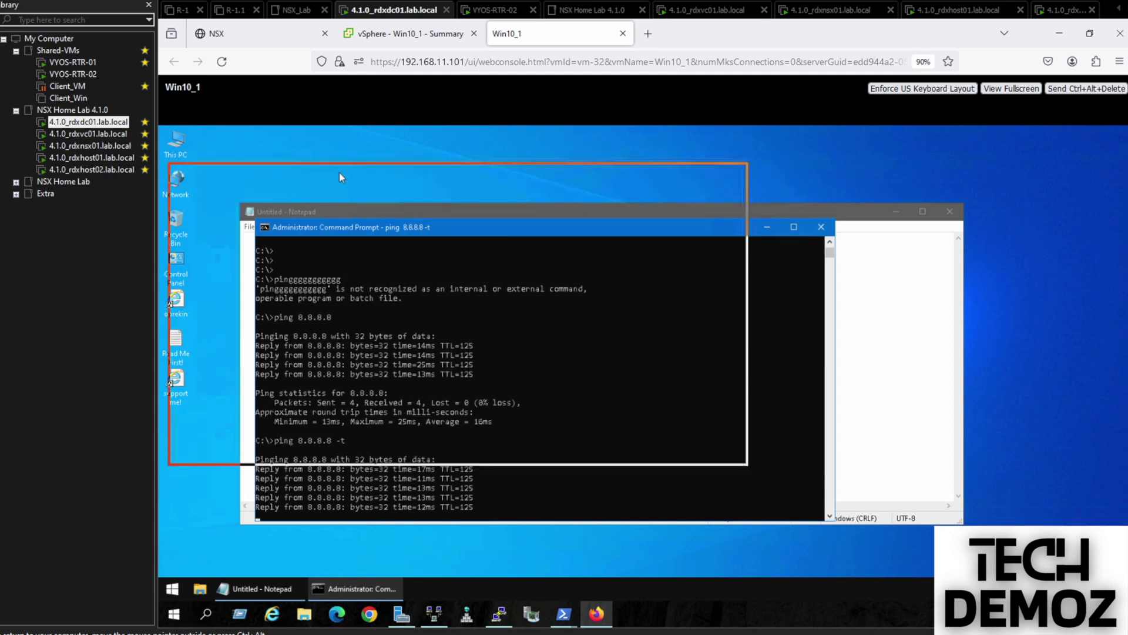
- Open a second Command Prompt on the right and run tracert -d 8.8.8.8
right_click(332, 587)
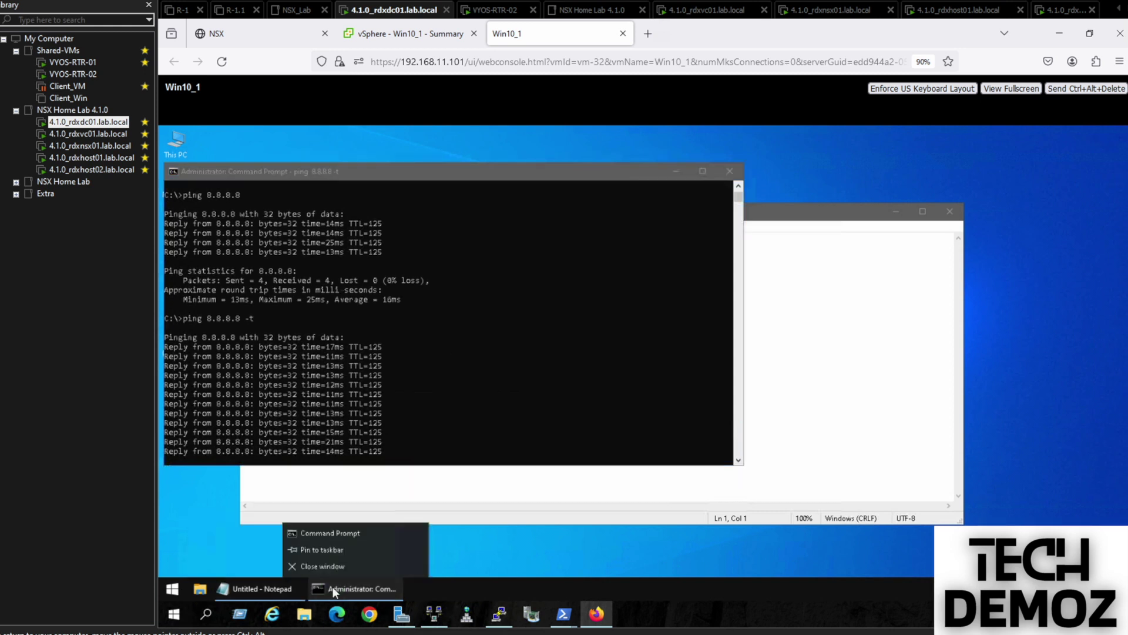
left_click(327, 534)
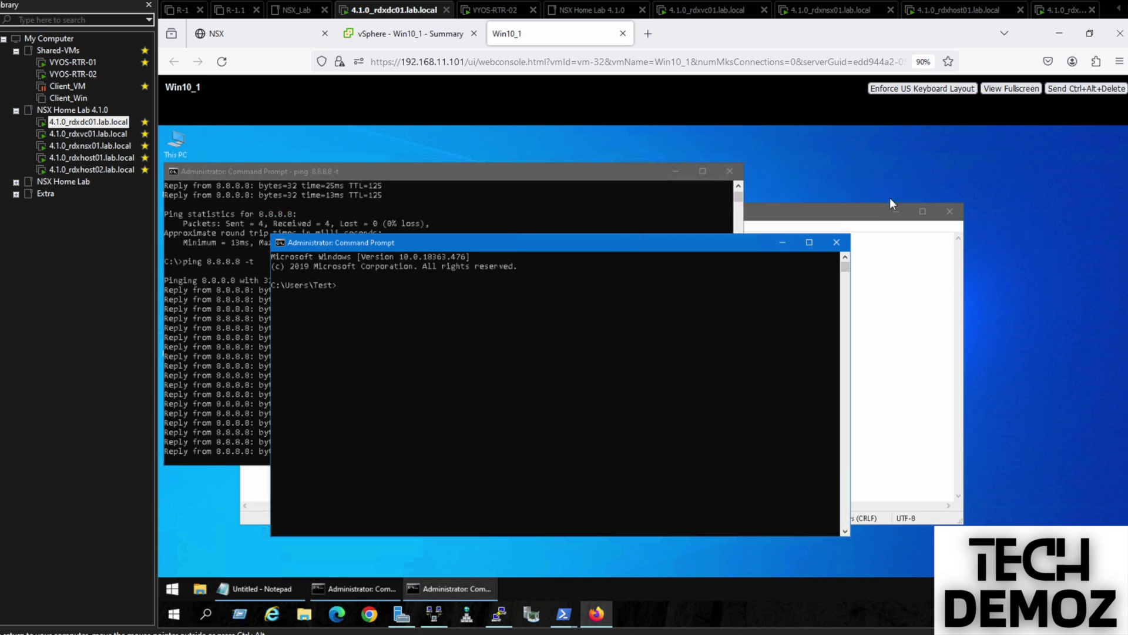
left_click_drag(631, 246, 890, 197)
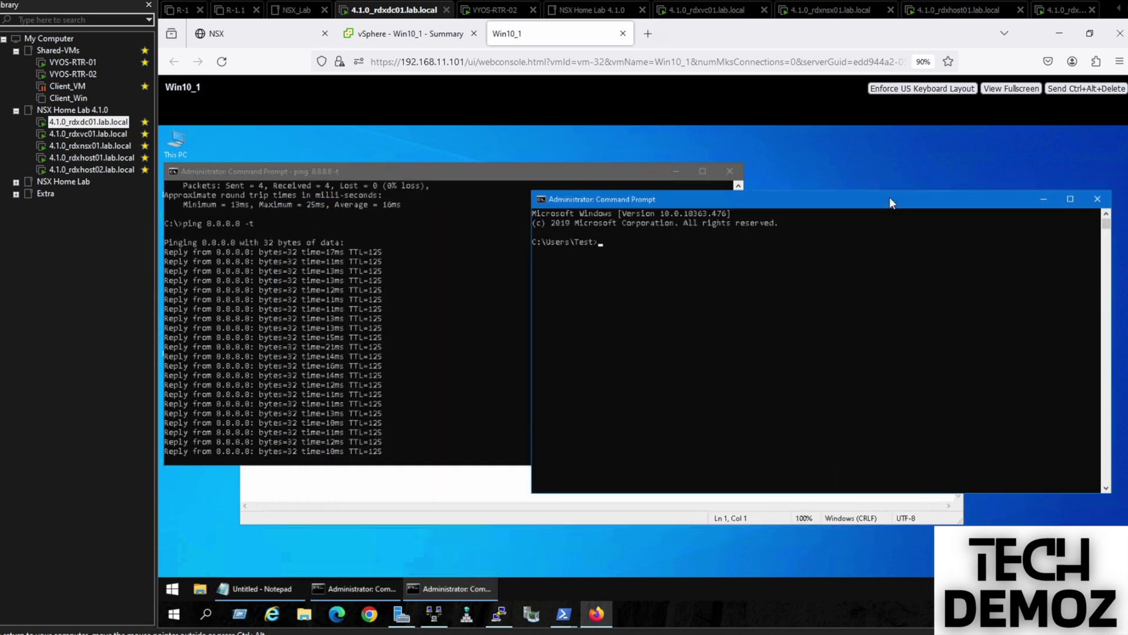
left_click(796, 278)
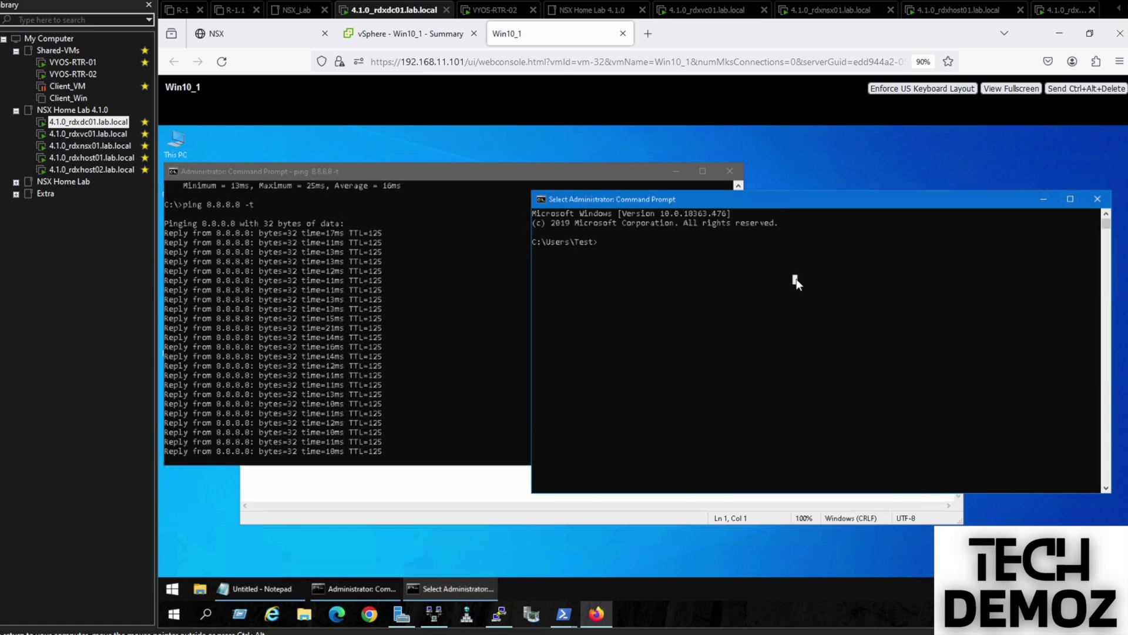
type("t")
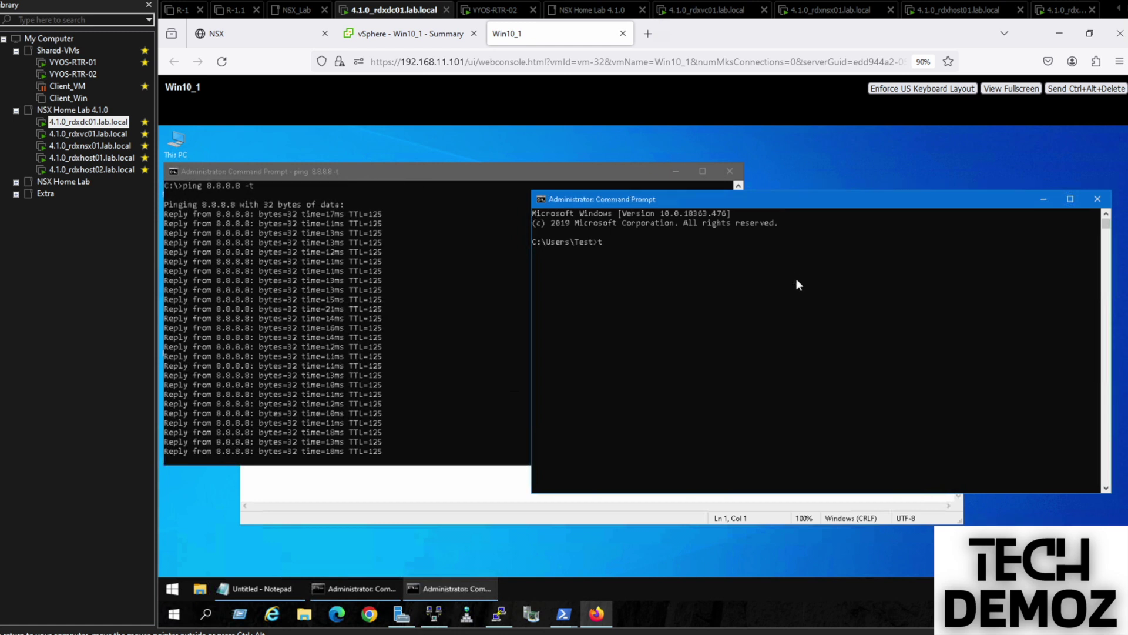
type("racert")
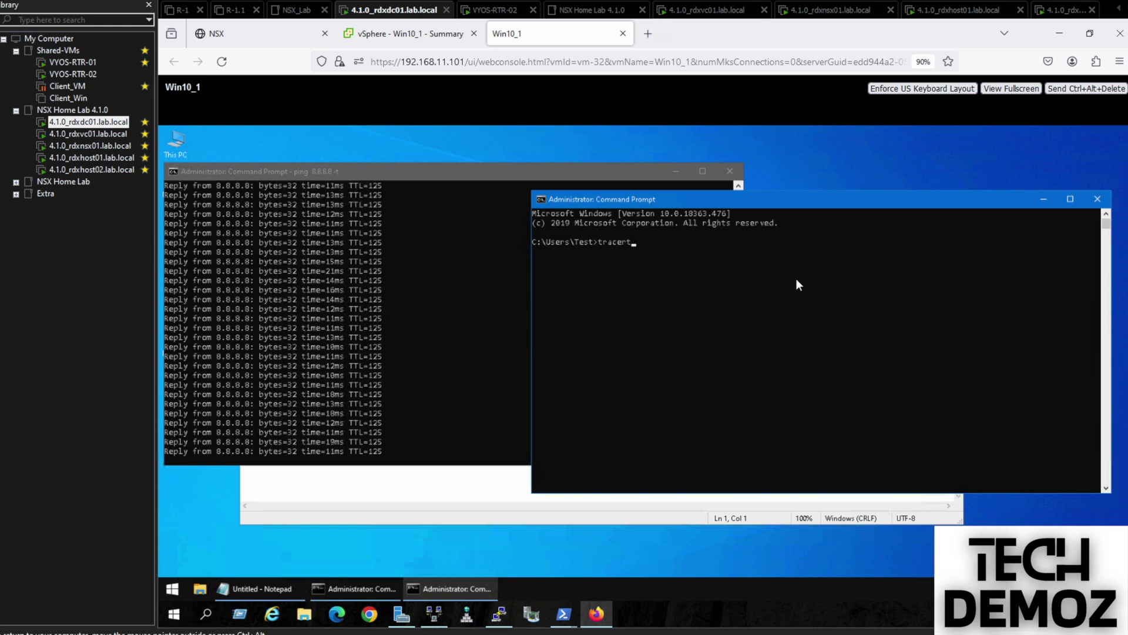
type(" -d 8.8.8.8")
key("Return")
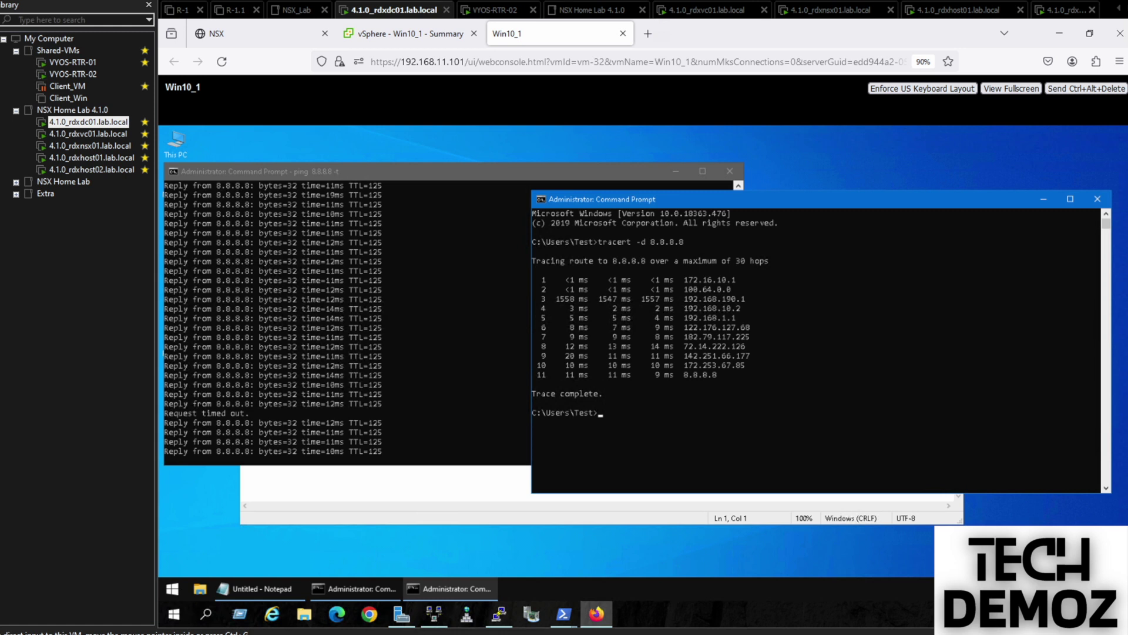
- Review the BGP neighbor summaries on Core-RTR1 and Core-RTR2
mouse_move(796, 631)
left_click(870, 592)
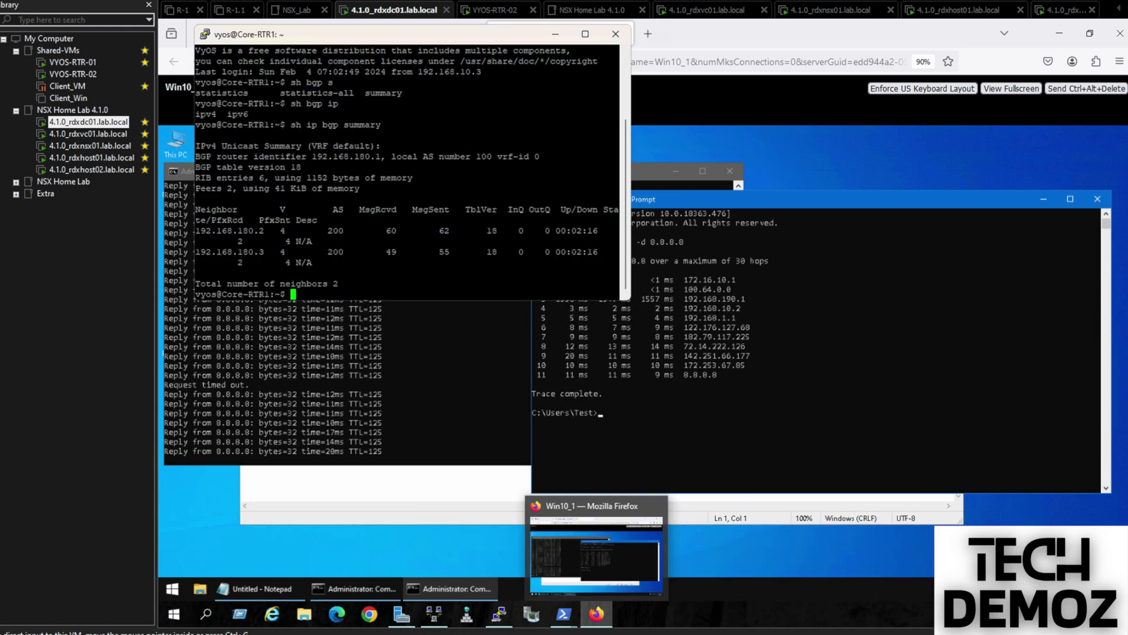
left_click(757, 601)
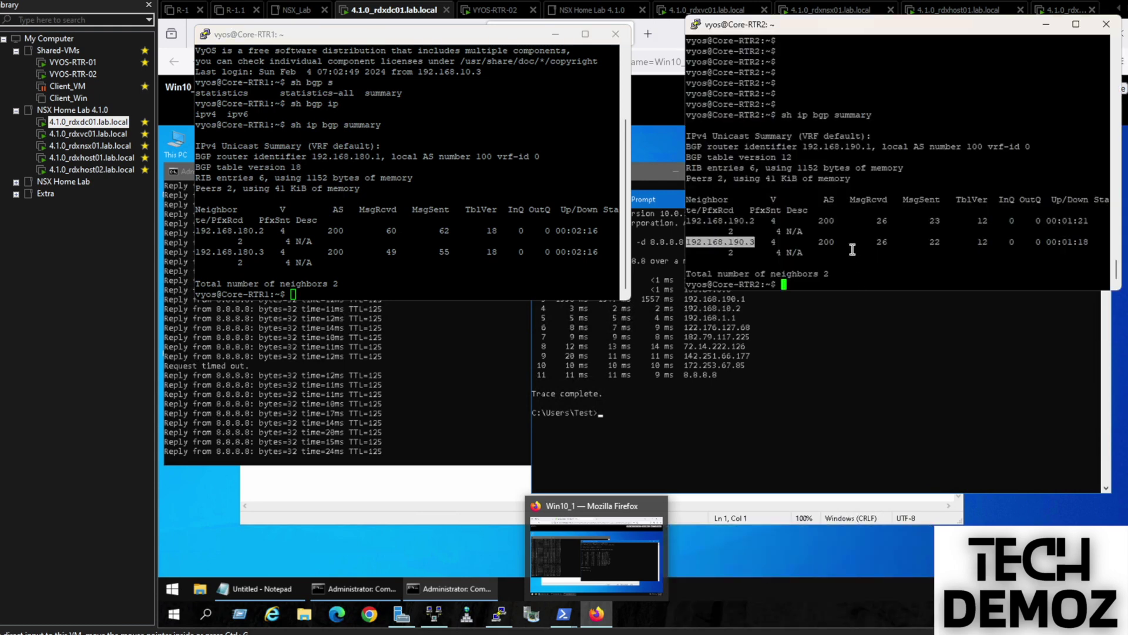
- List Core-RTR2's interfaces, highlighting eth1.190 at 192.168.190.1/24, then return to the VM console
key("Return")
key("Return")
key("Return")
type("sh interfaces")
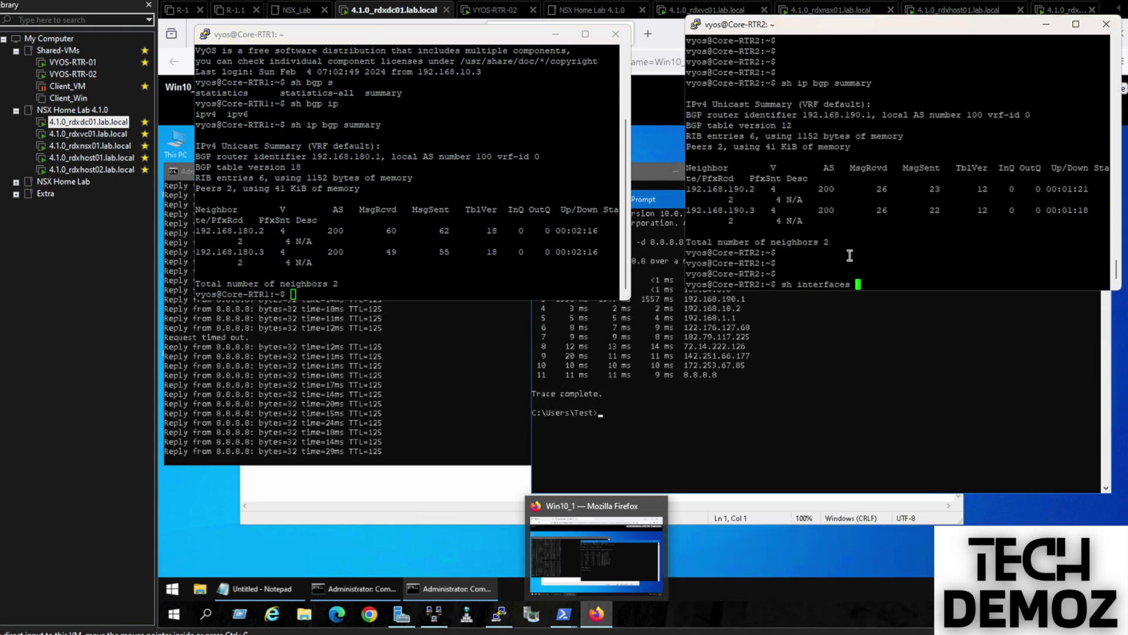
key("Return")
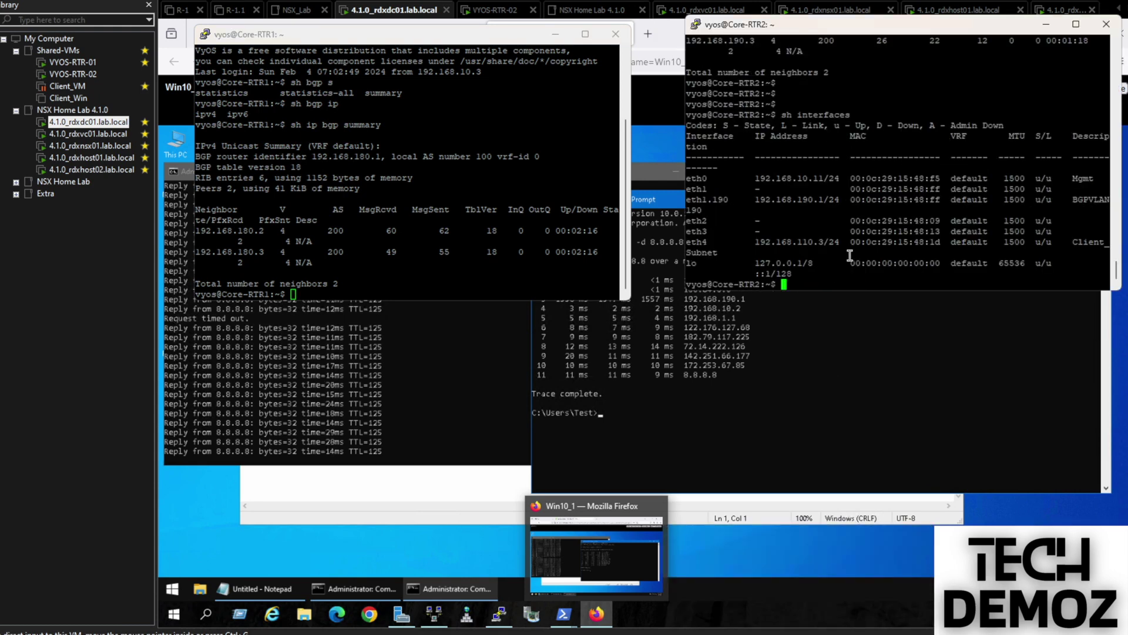
double_click(790, 200)
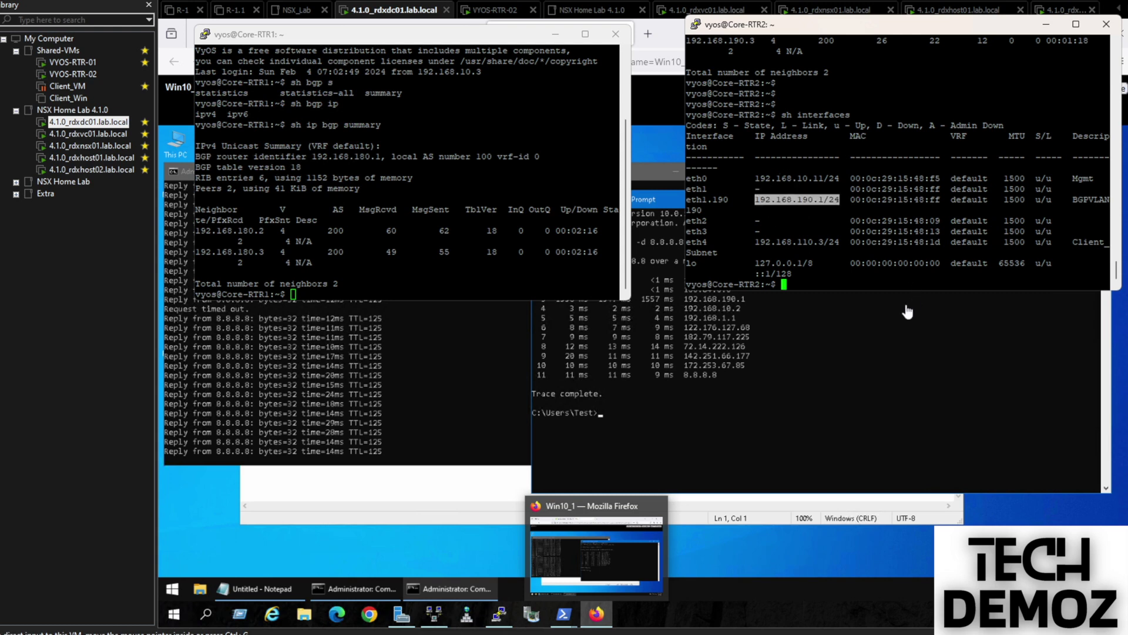
left_click(842, 367)
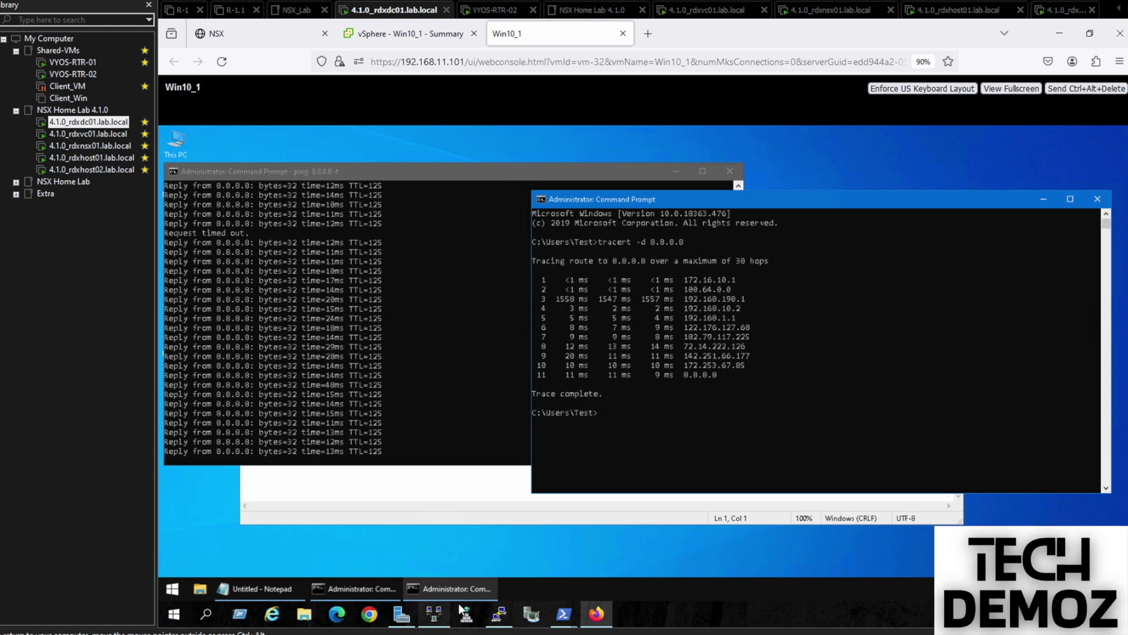
left_click(433, 618)
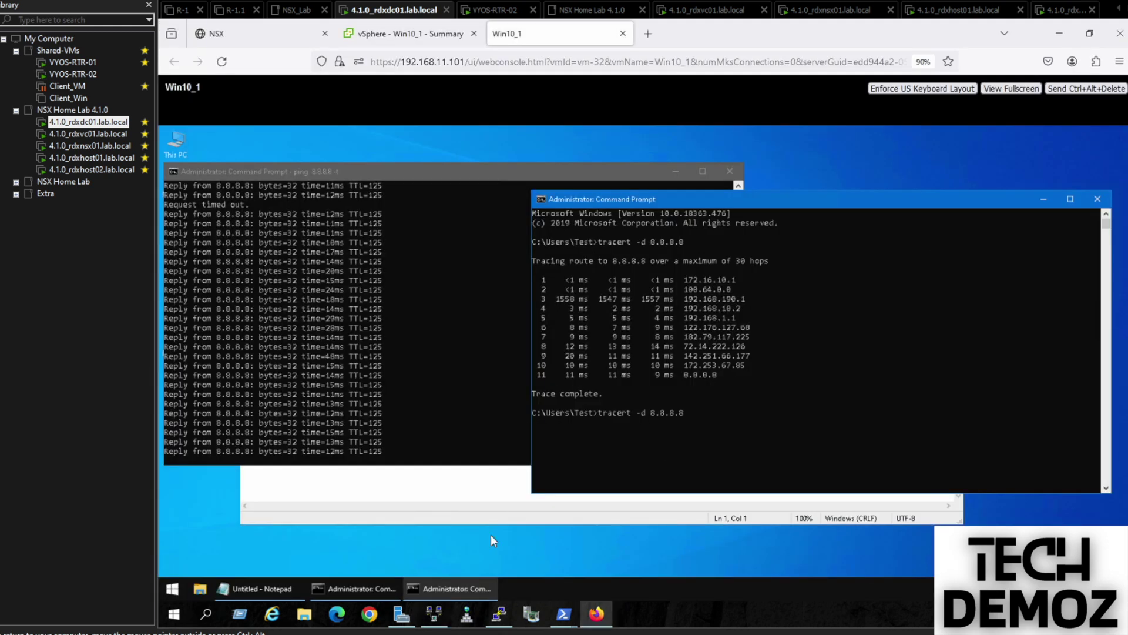
- Bring the rdxhost01.lab.local PuTTY session forward, move it top-left, and show its Saved Sessions menu
left_click(499, 614)
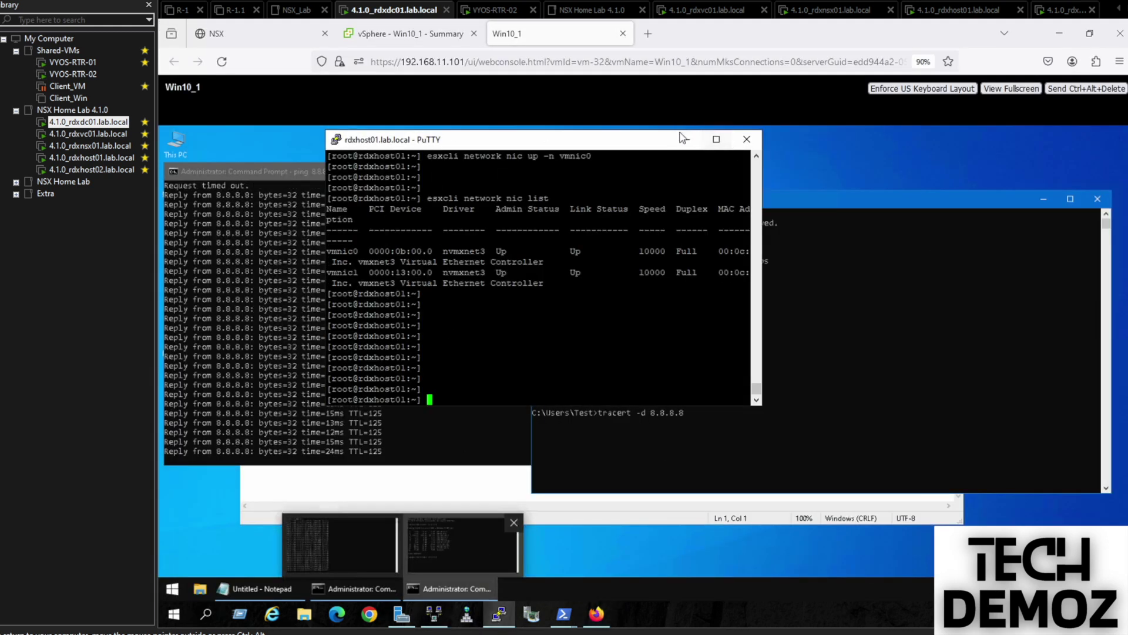
left_click(446, 555)
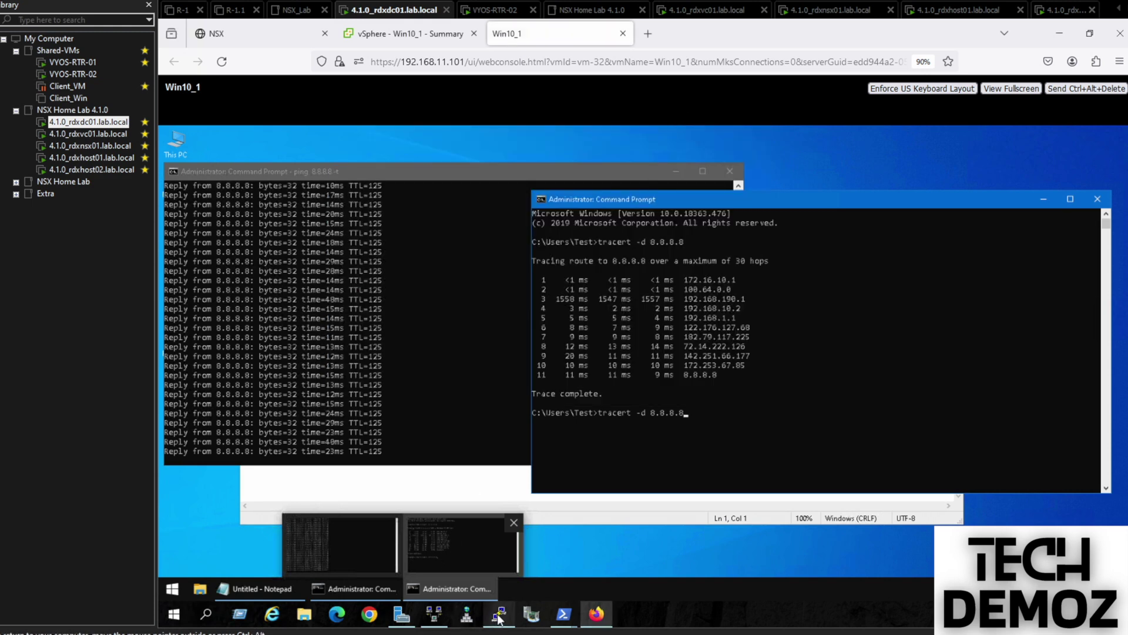
mouse_move(499, 615)
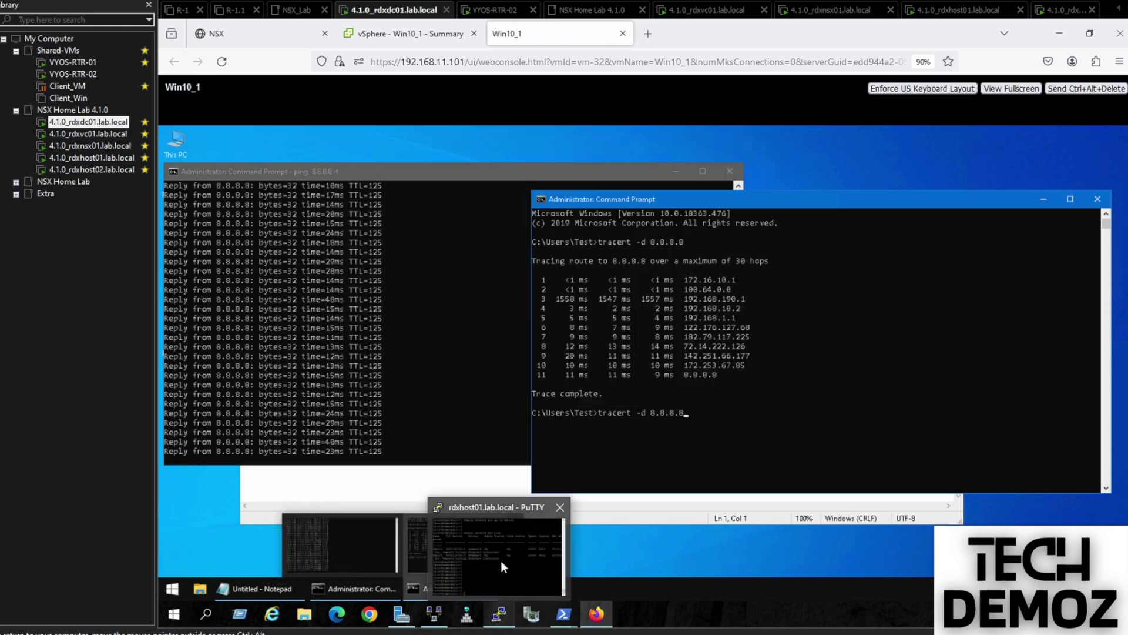
left_click(490, 511)
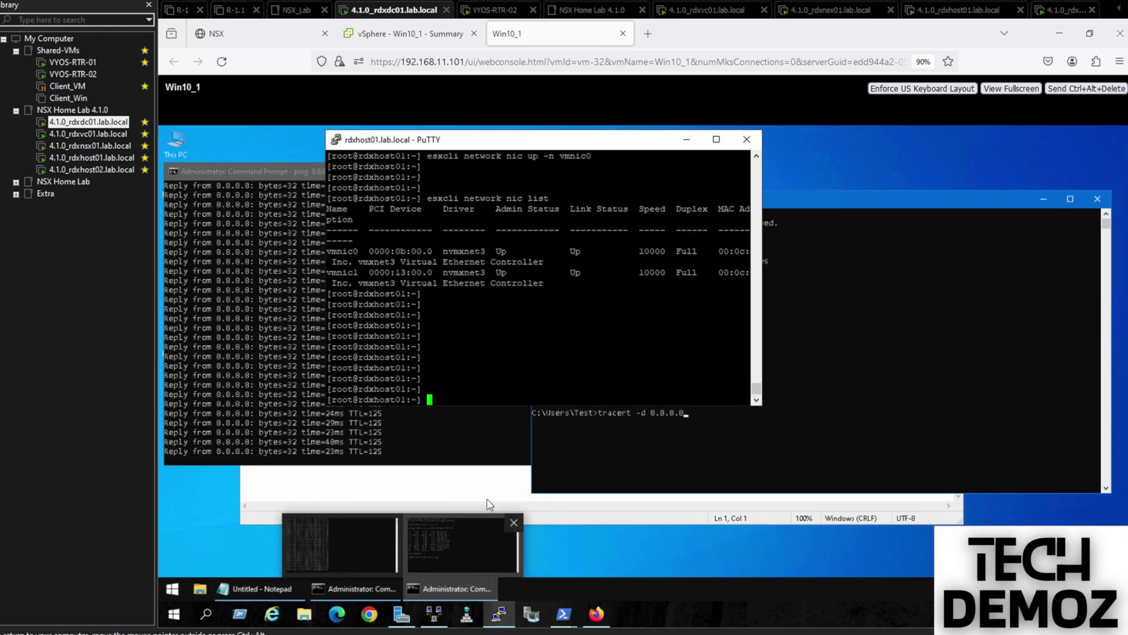
left_click(438, 142)
left_click_drag(436, 141, 278, 110)
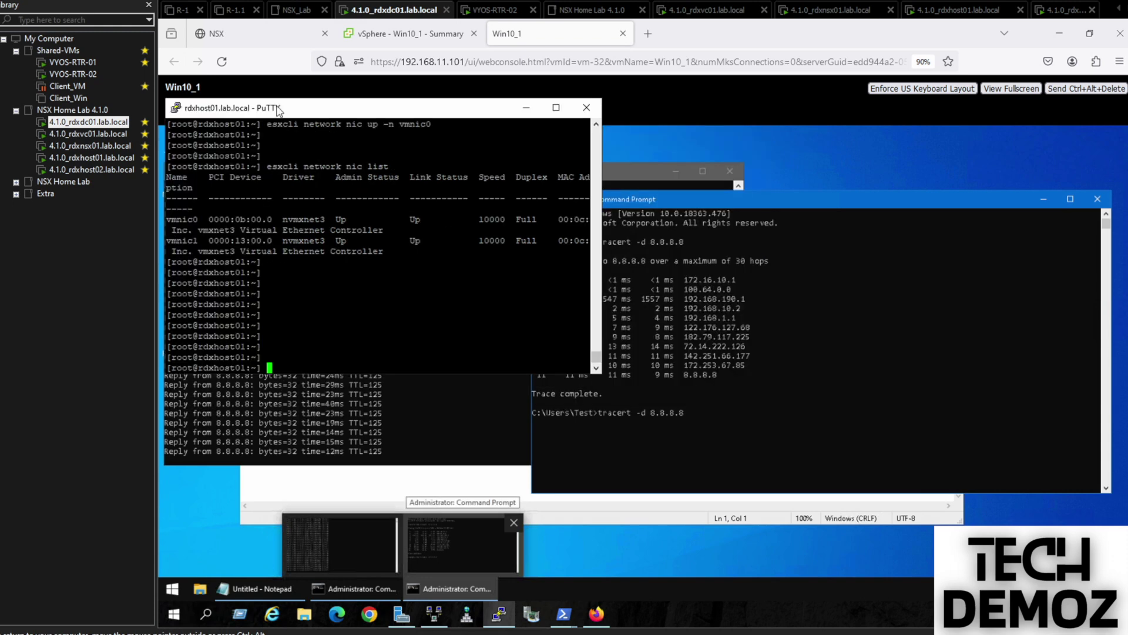
right_click(278, 110)
- Open the rdxedge01.lab.local session and list its logical routers
mouse_move(323, 281)
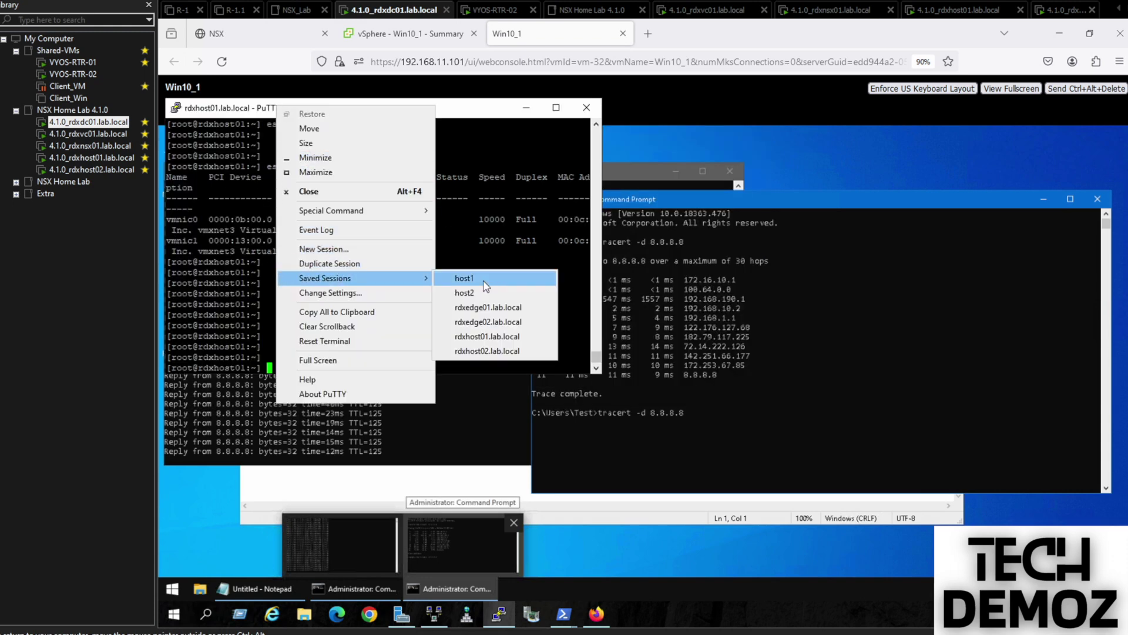
left_click(488, 308)
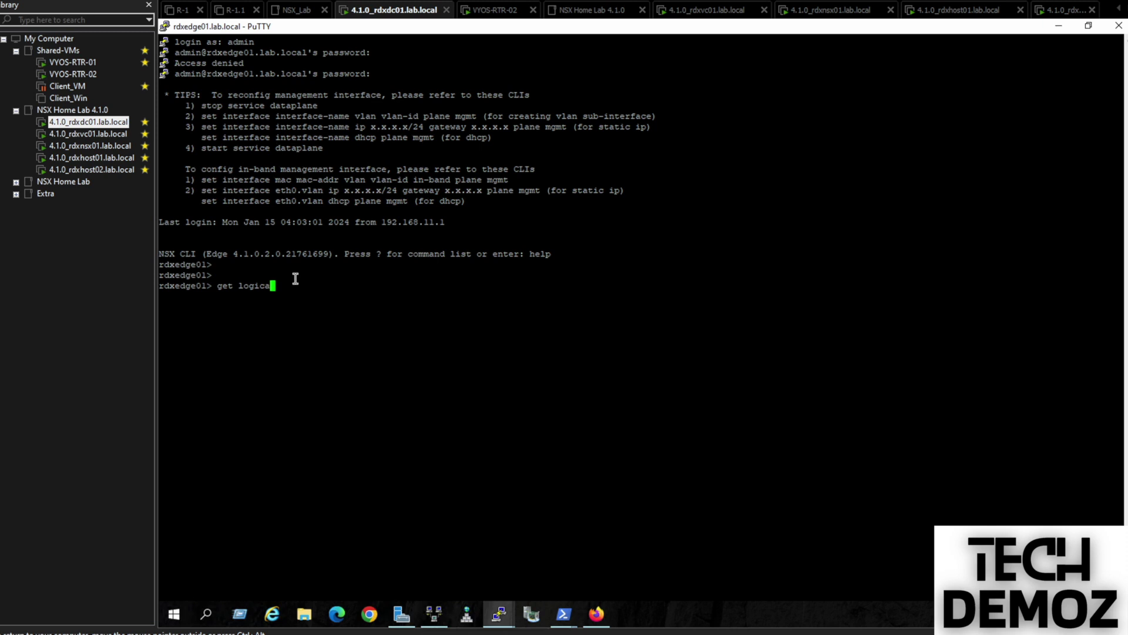
type("l-router")
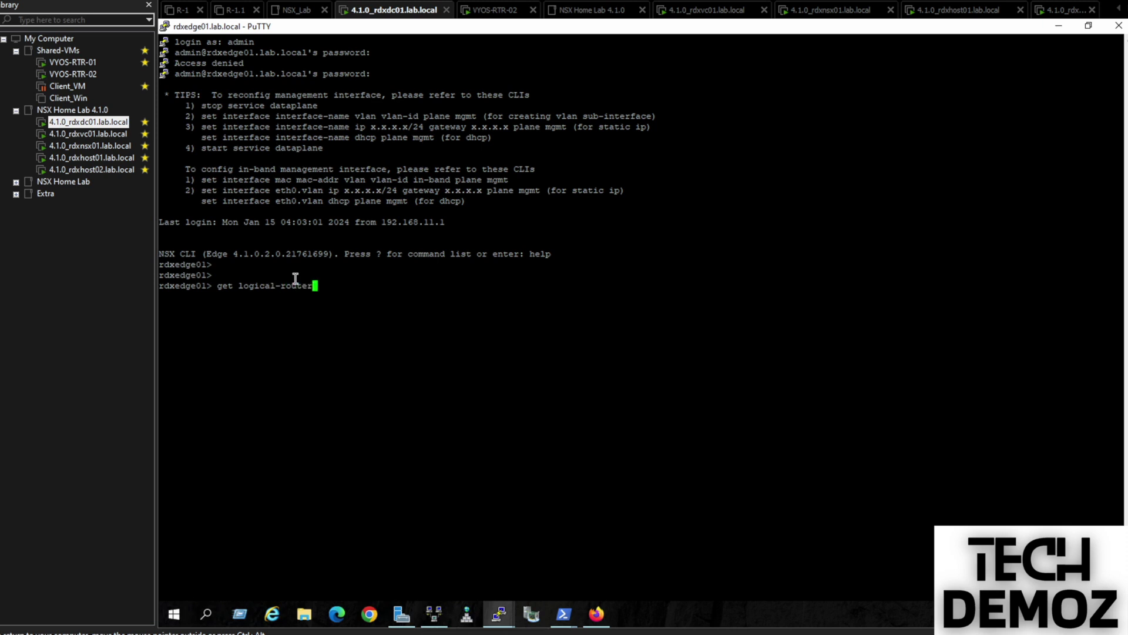
key("Return")
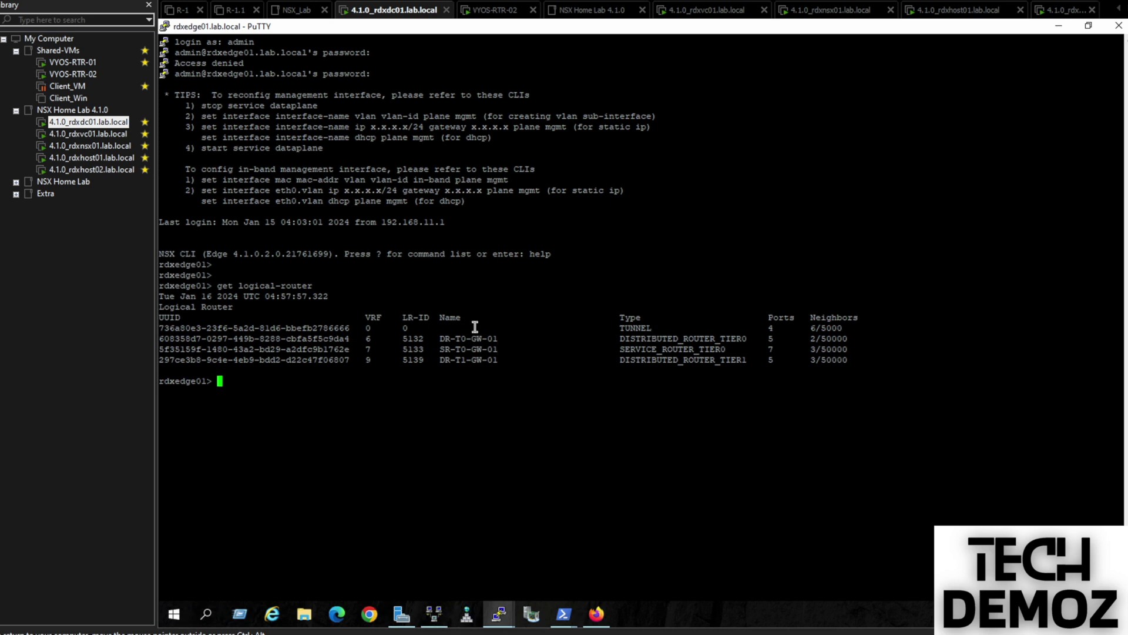
left_click(368, 350)
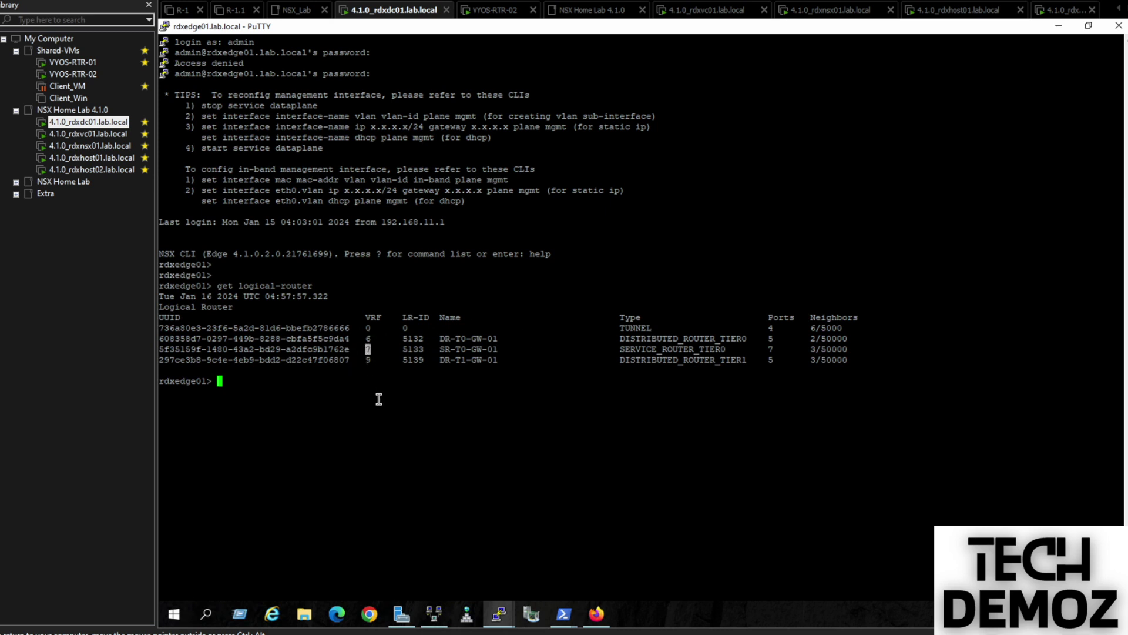
- Show VRF 7's routes, marking the default routes via 192.168.180.1 and 192.168.190.1
type("vrf 7")
key("Return")
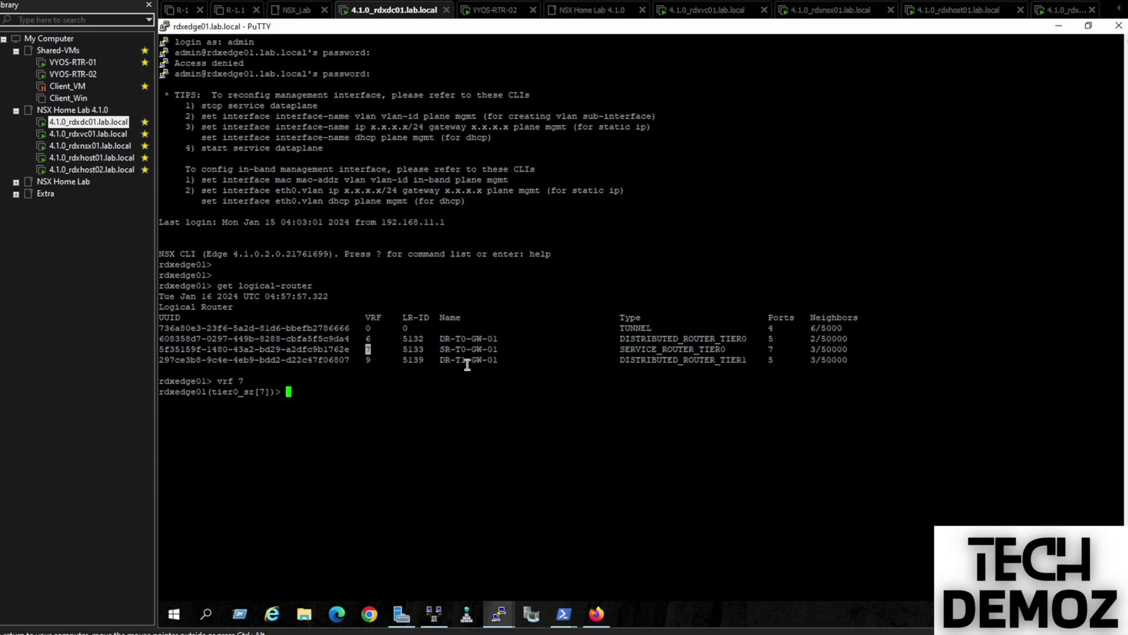
type("get route")
key("Return")
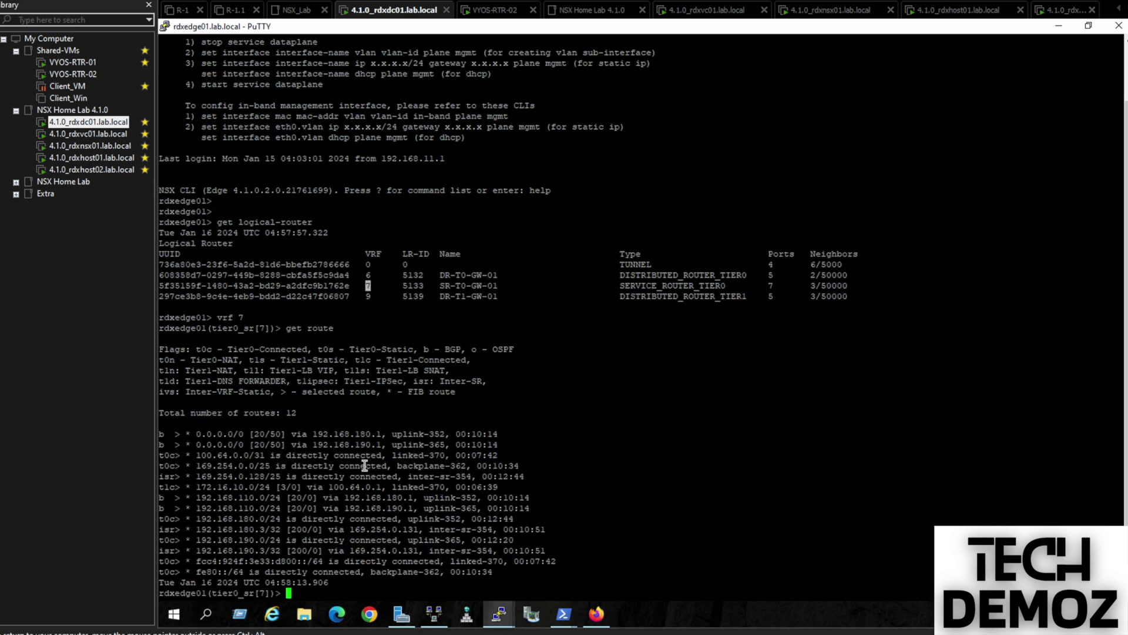
left_click_drag(505, 444, 156, 435)
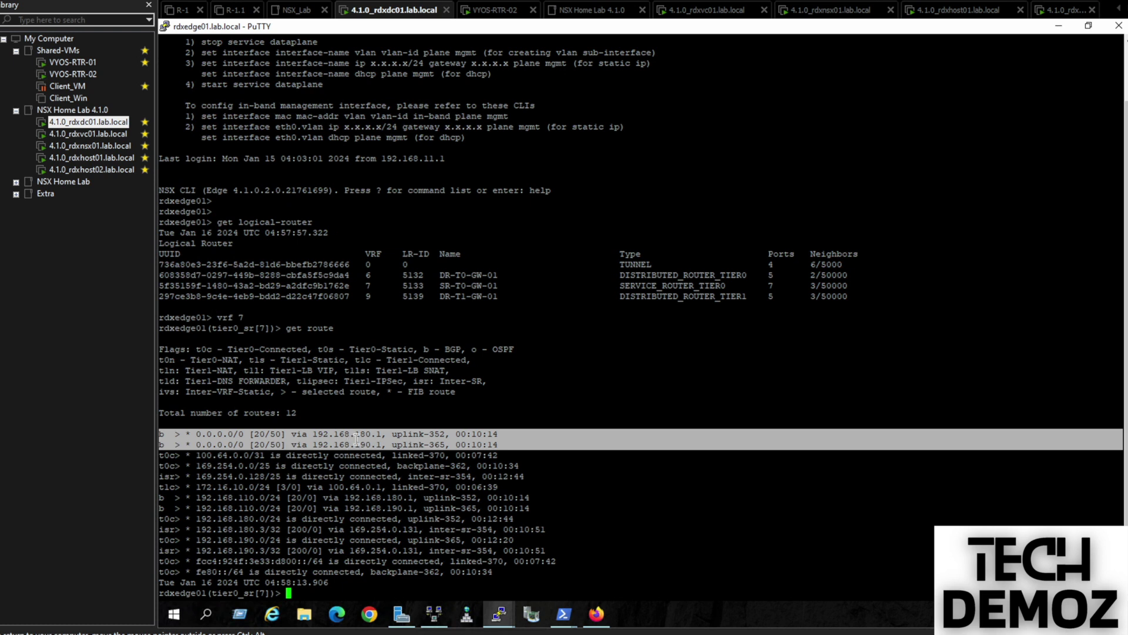
left_click(325, 584)
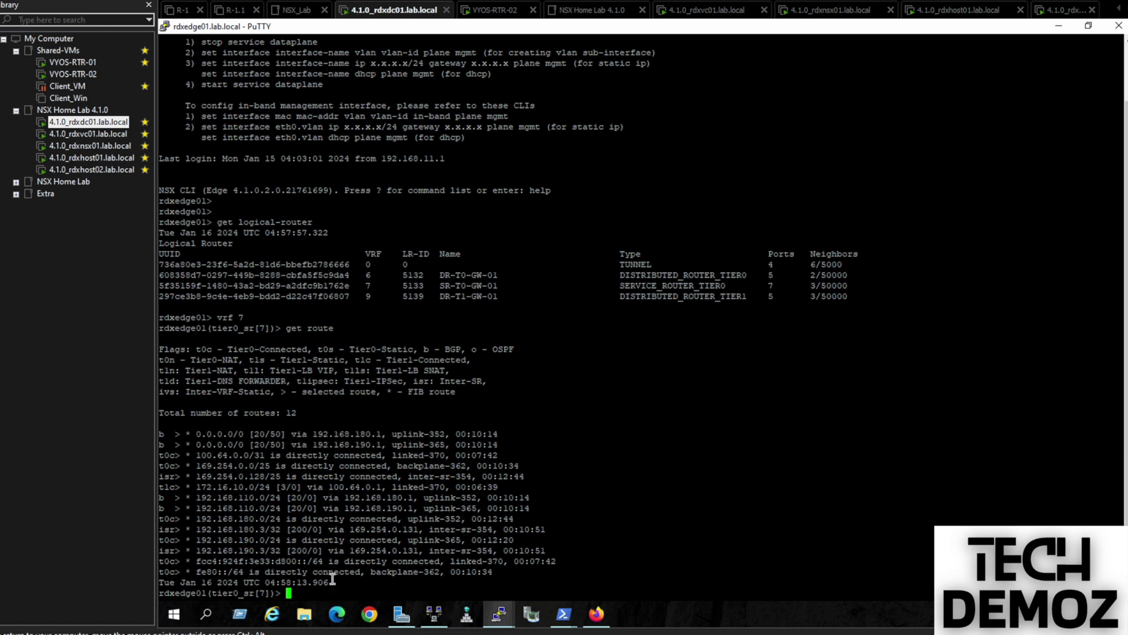
- Leave VRF 7 and enter the DR-T0-GW-01 context, VRF 6
key("Return")
key("Return")
key("Return")
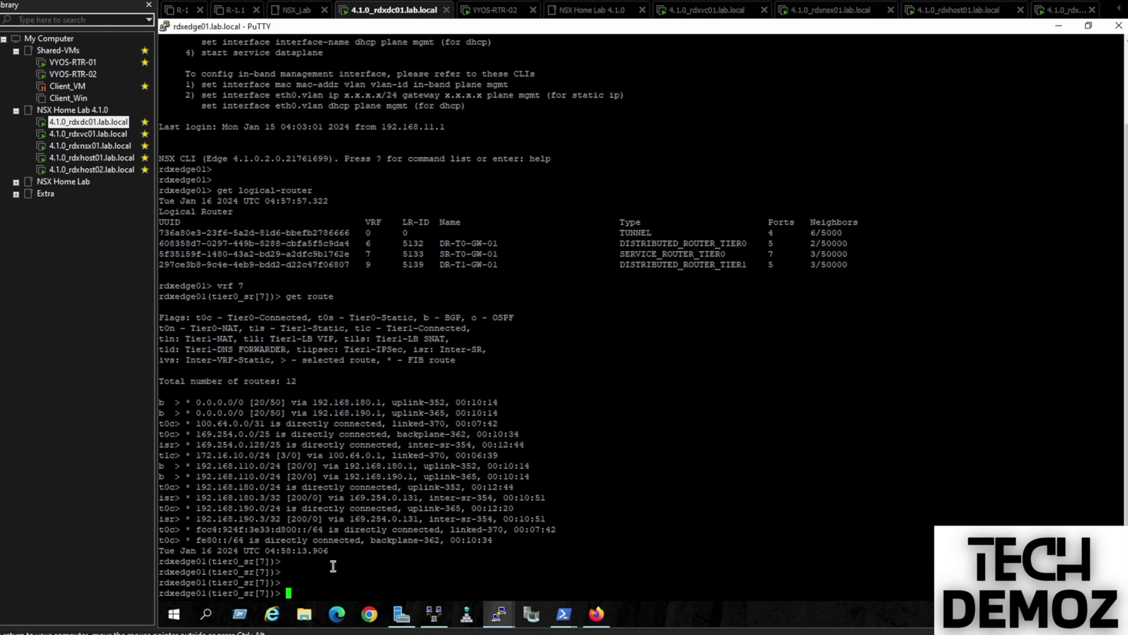
type("exit")
key("Return")
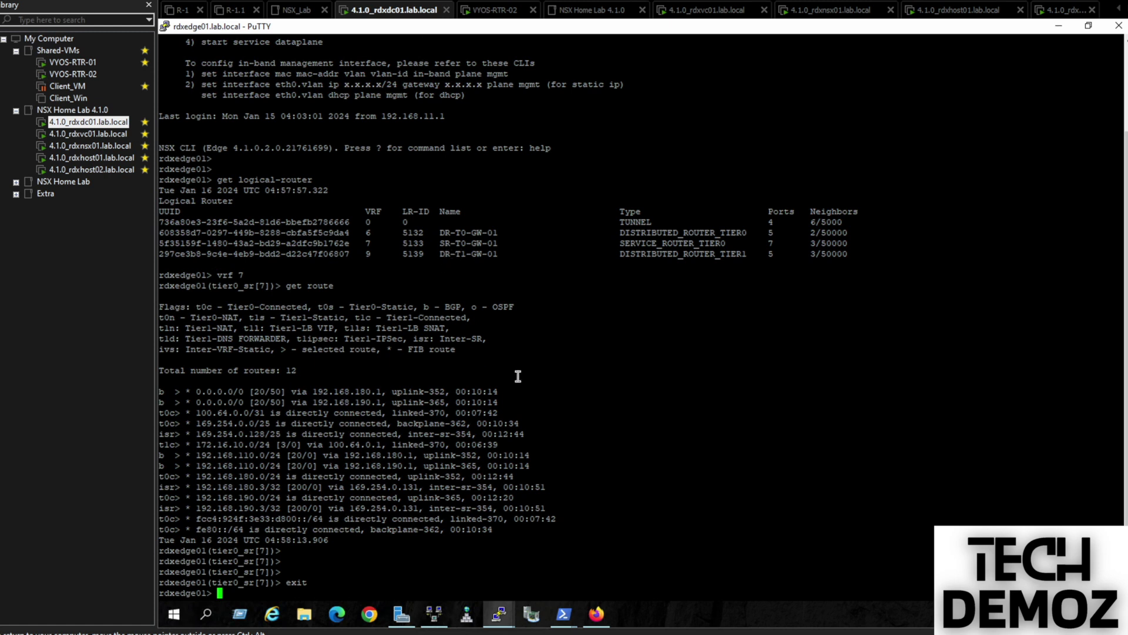
type("vrf")
double_click(451, 234)
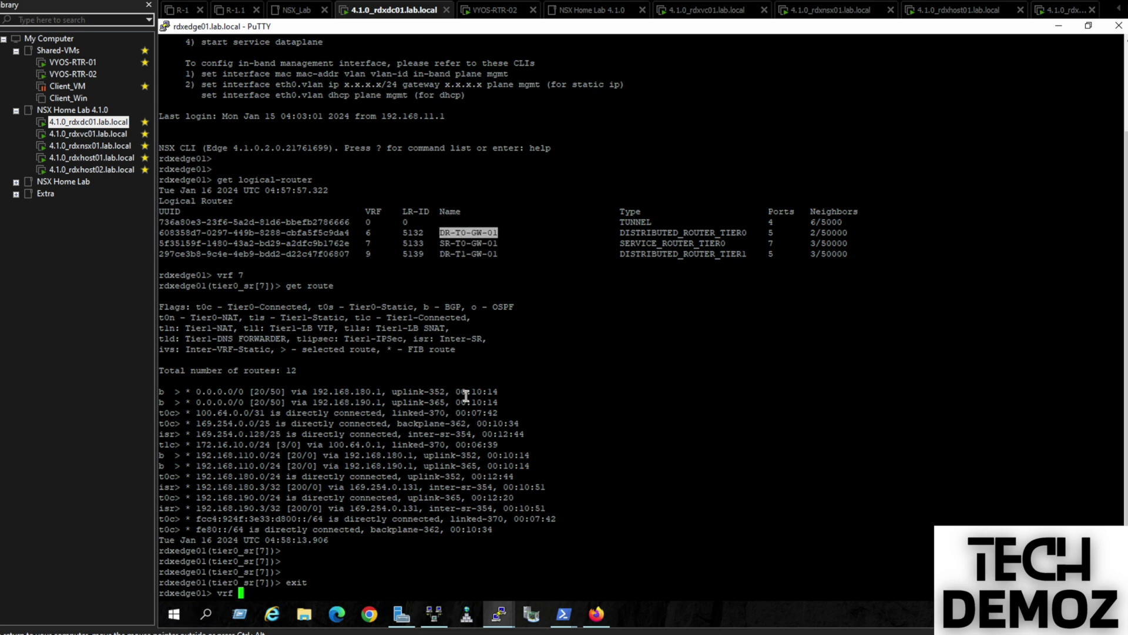
type("6")
key("Return")
- Show VRF 6's forwarding table, marking the 0.0.0.0/0 row via both gateways, and minimize PuTTY
type("g")
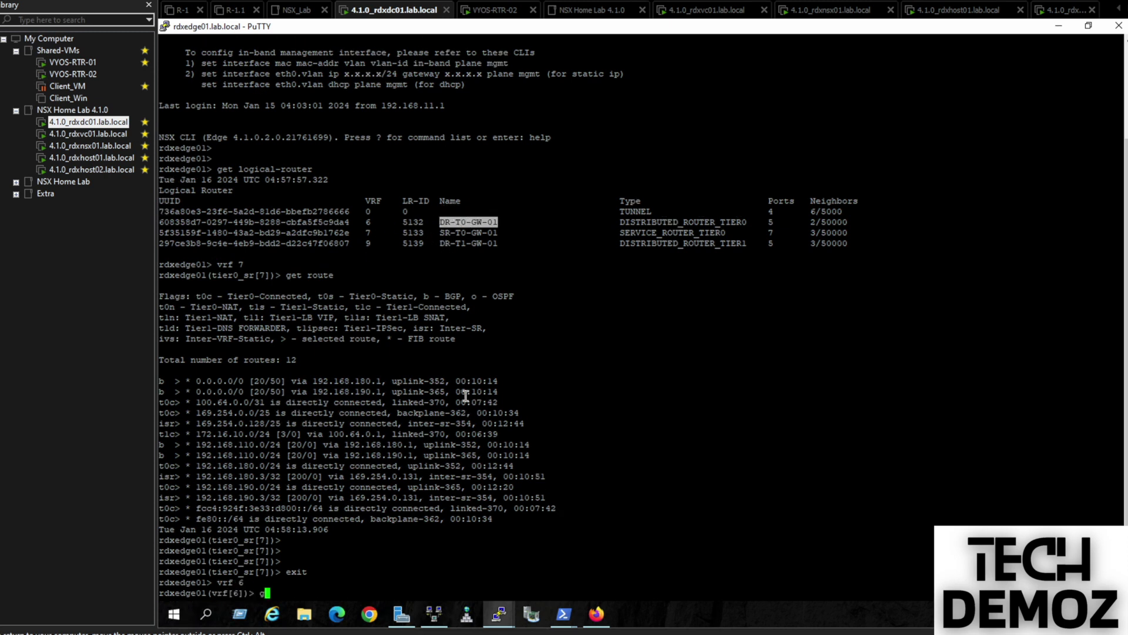
type("et forwarding")
key("Return")
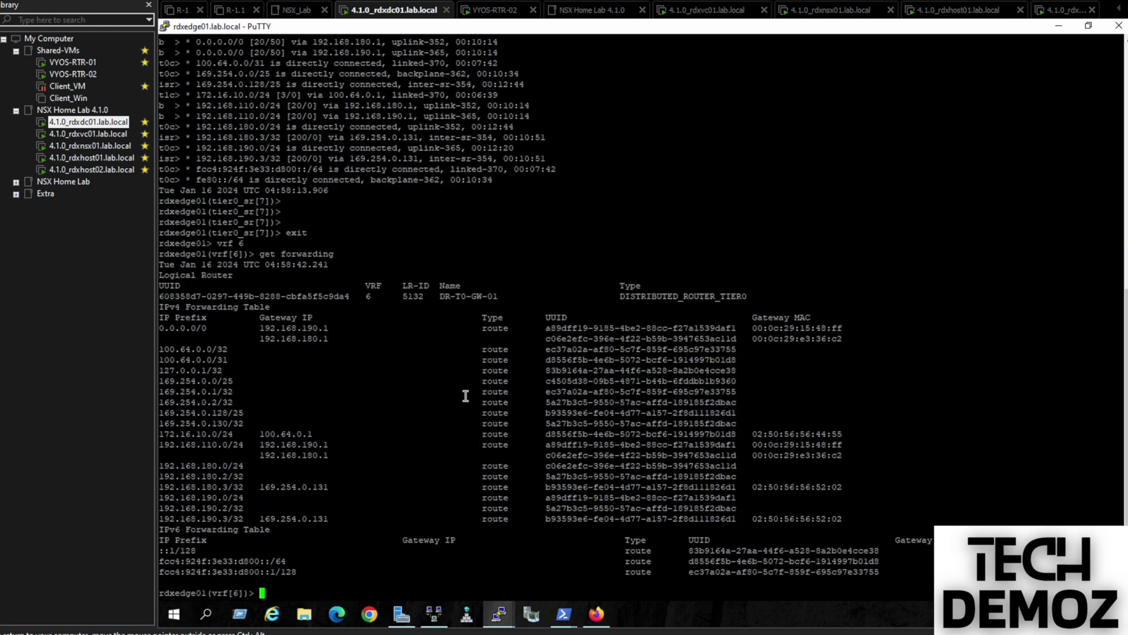
left_click_drag(220, 329, 162, 327)
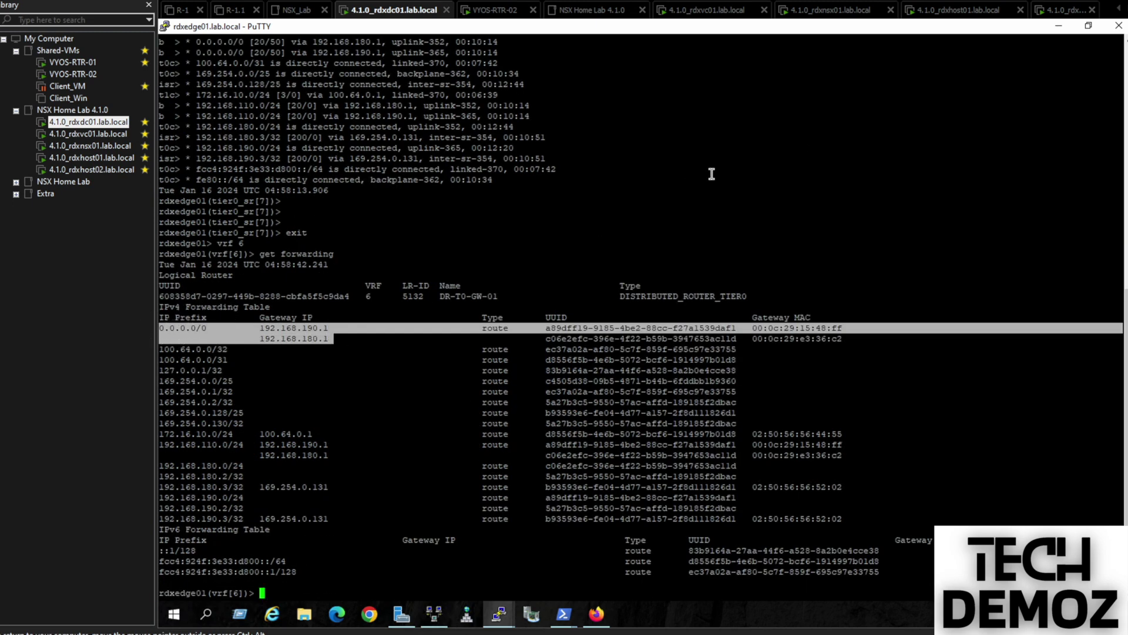
left_click(1059, 28)
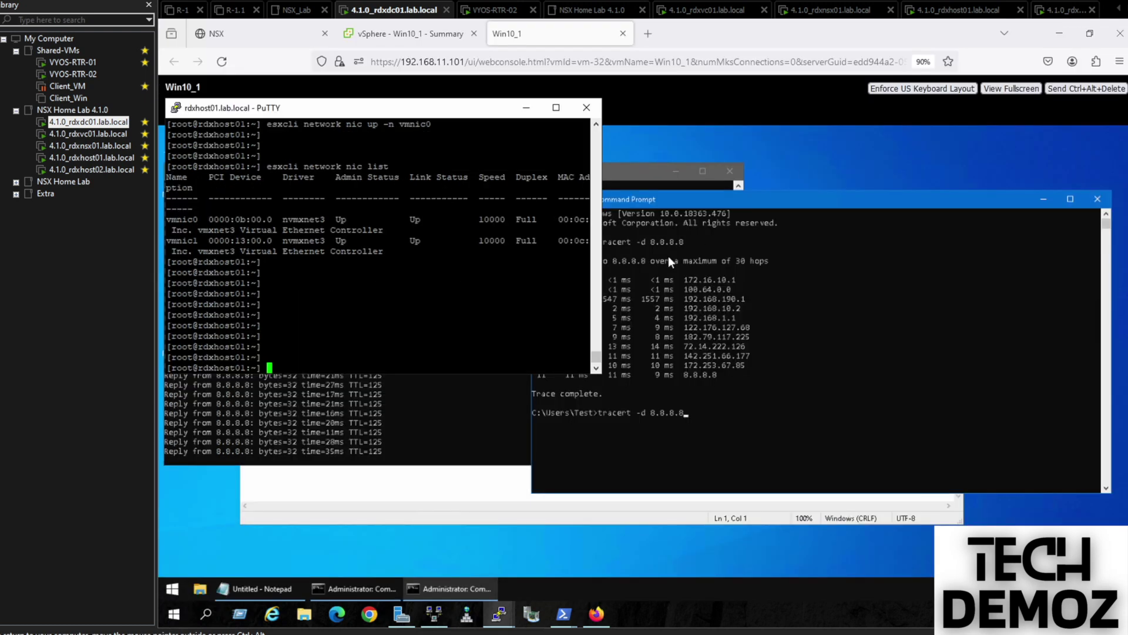
- Minimize the host session and rerun tracert -d 8.8.8.8, completing in 11 hops via 192.168.190.1
left_click(527, 109)
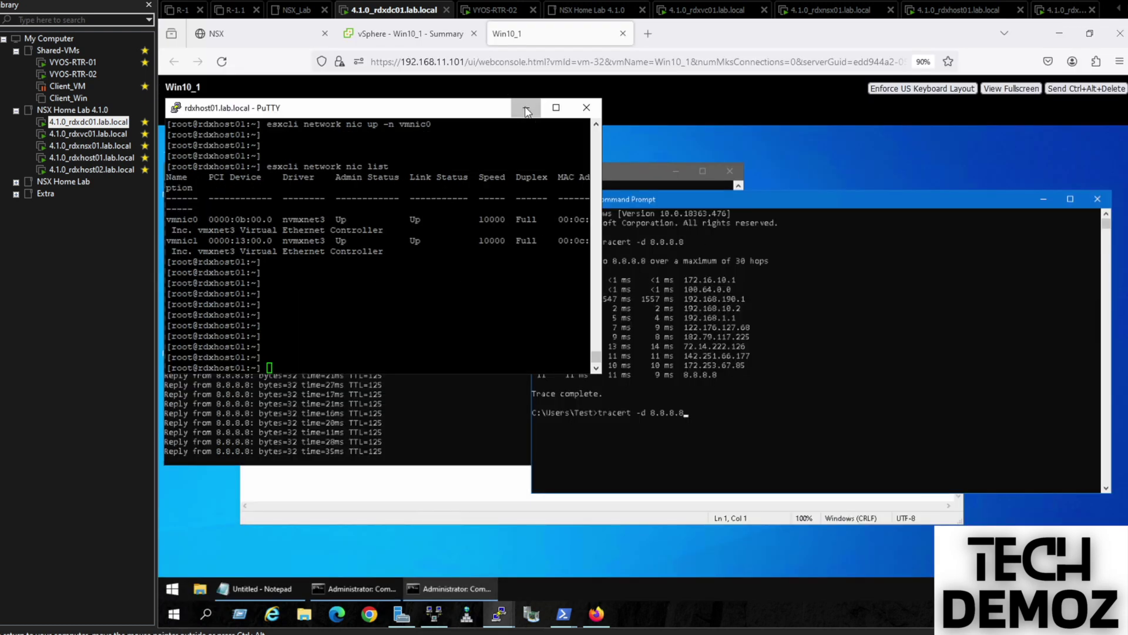
left_click(665, 183)
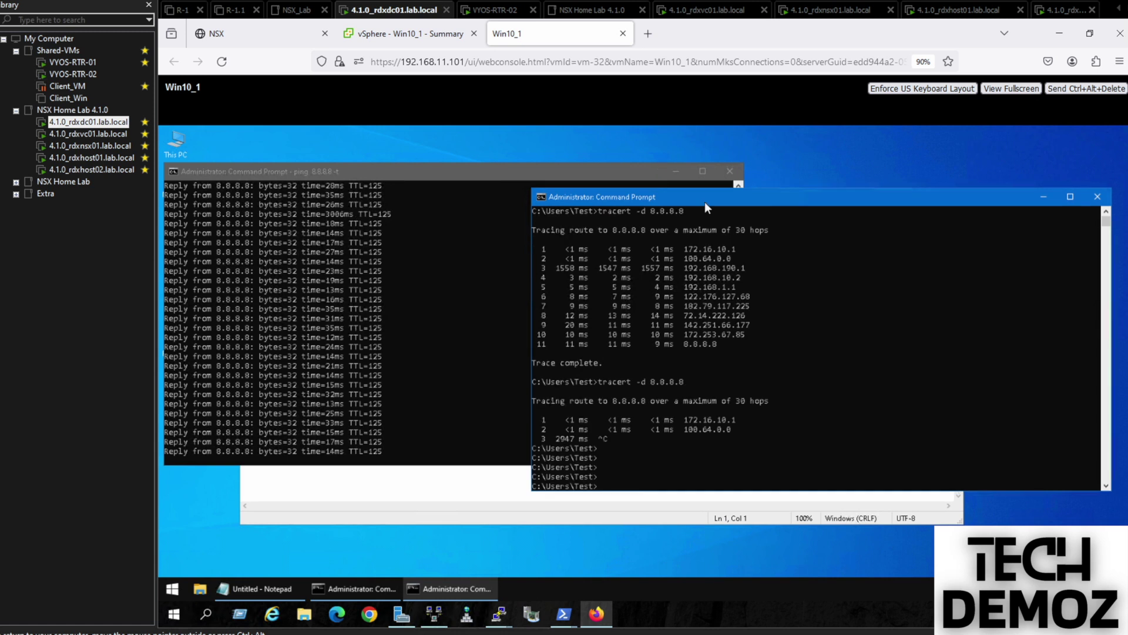
key("Up")
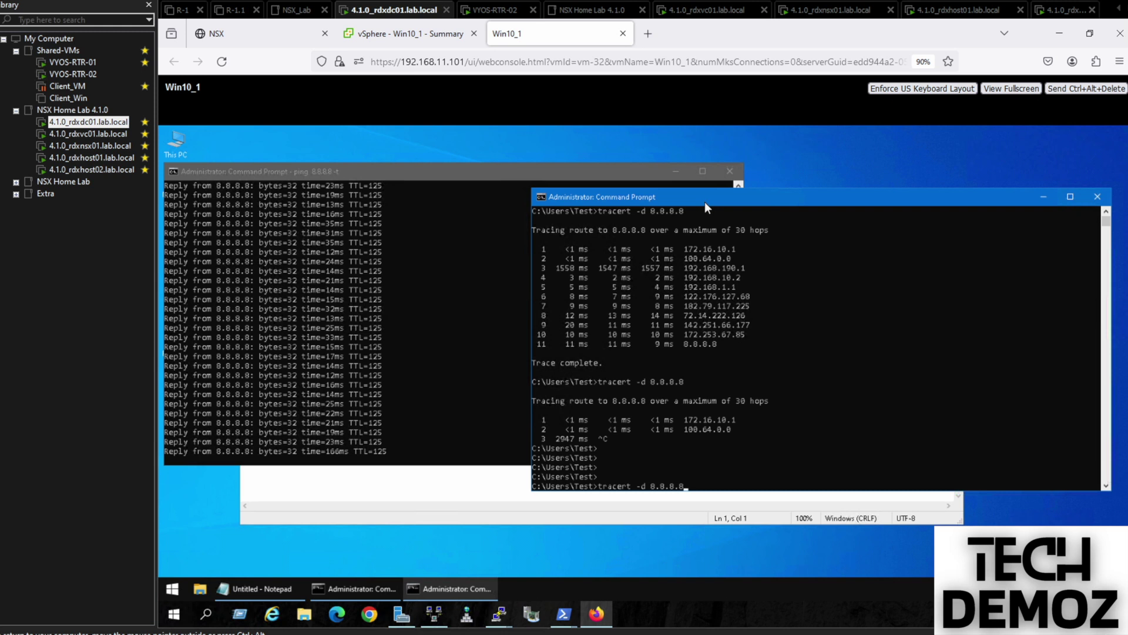
key("Return")
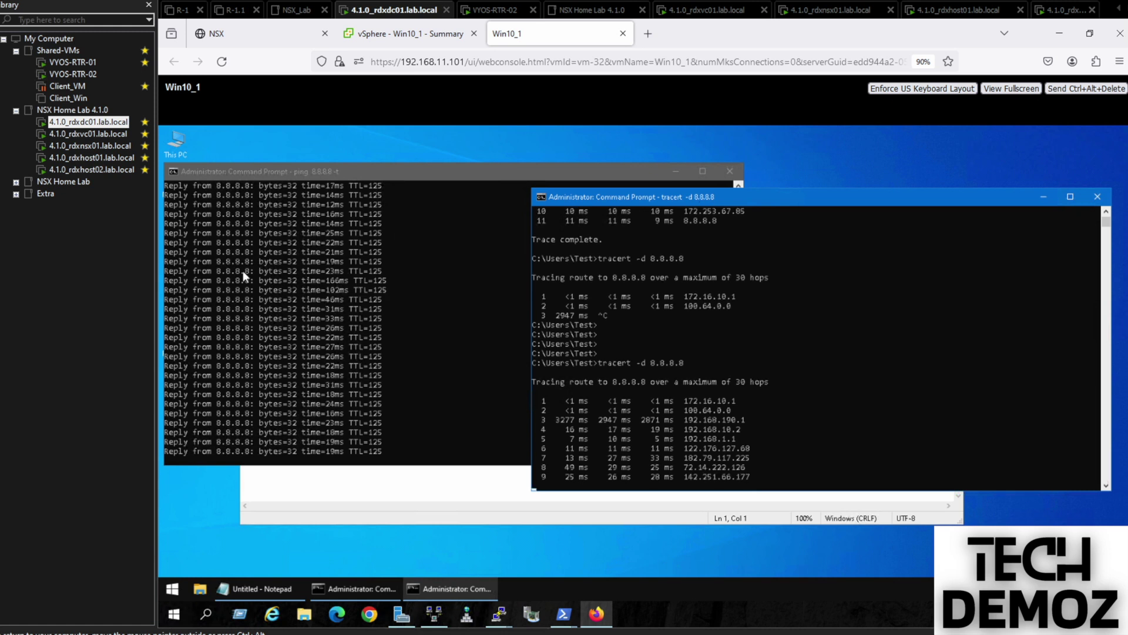
- Shut down VYOS-RTR-02 with Power > Shut Down Guest, then return to the rdxdc01 console
right_click(73, 74)
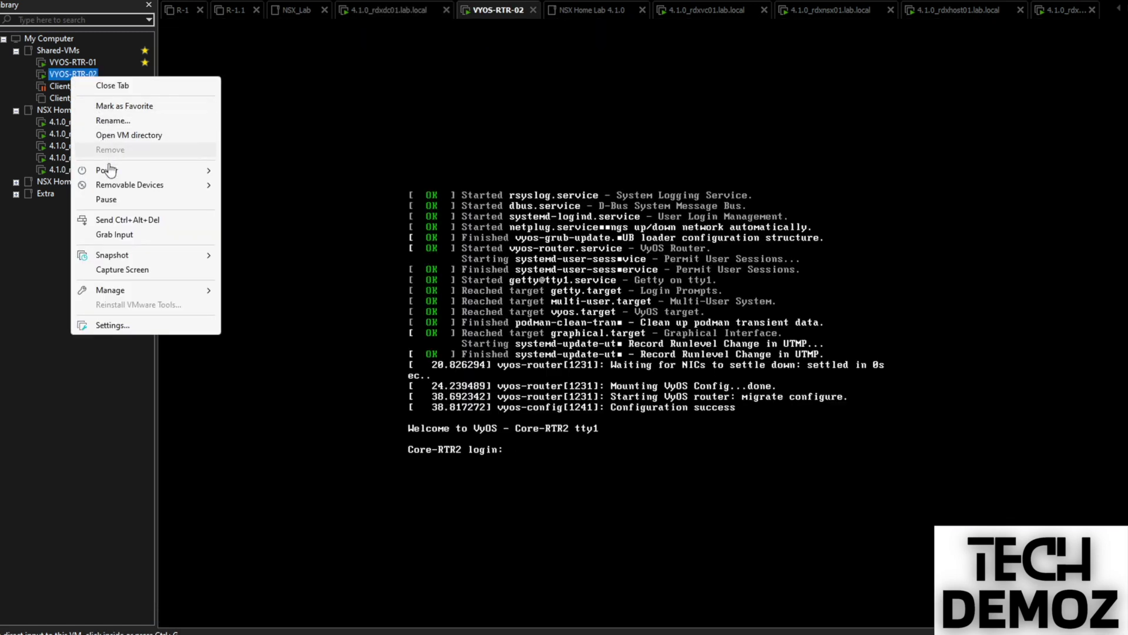
mouse_move(110, 170)
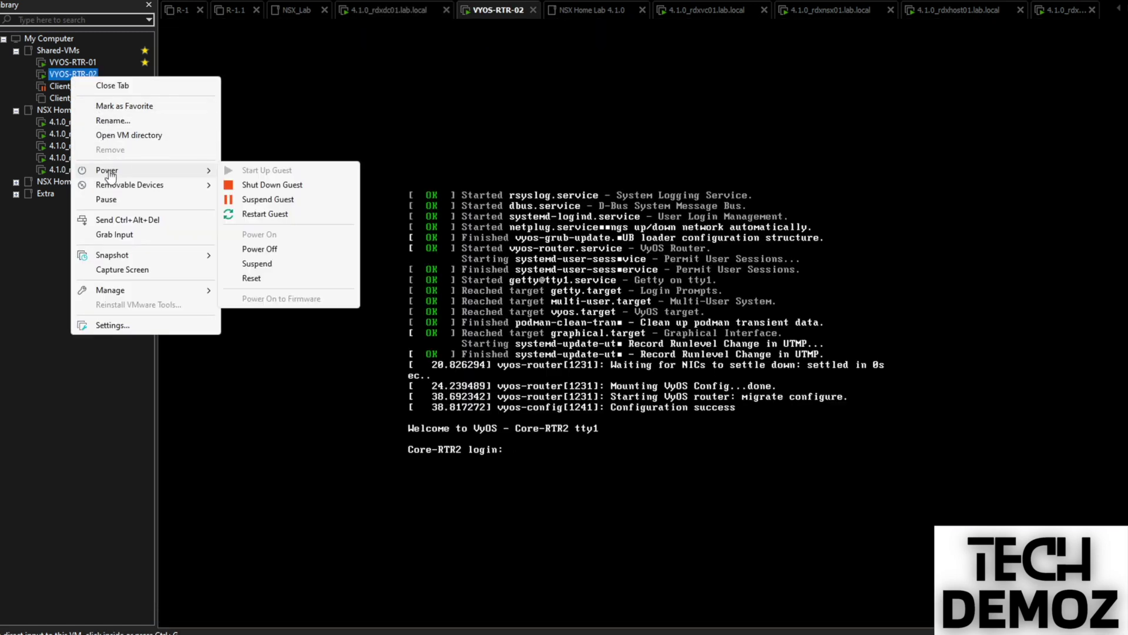
left_click(277, 187)
left_click(98, 124)
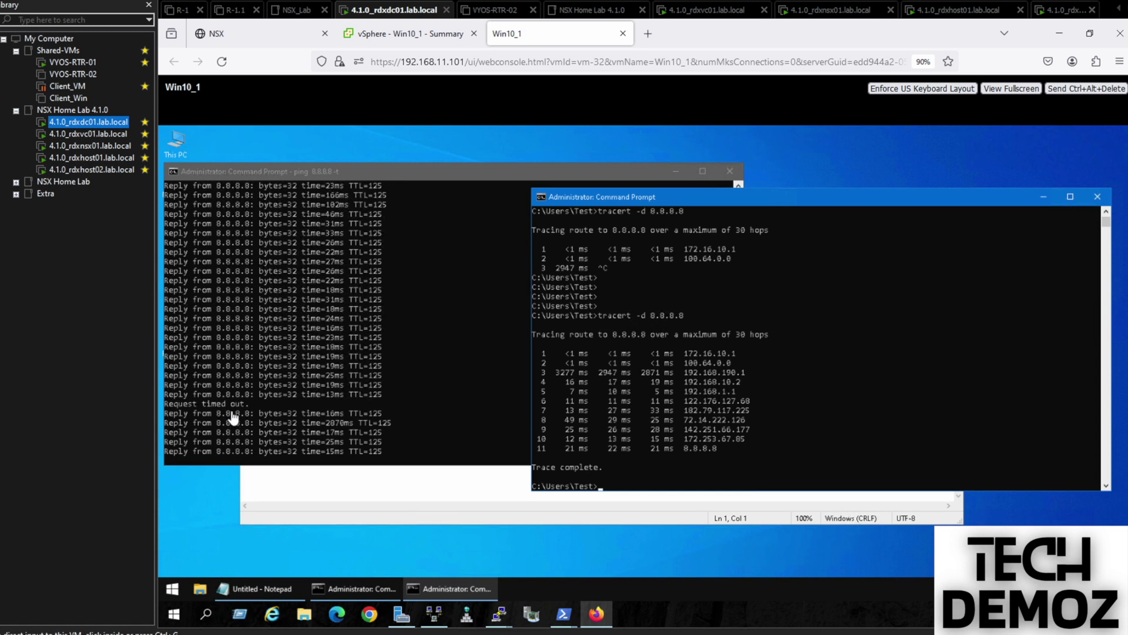
- Rerun tracert -d 8.8.8.8, now completing in 11 hops through 192.168.180.1
left_click(698, 462)
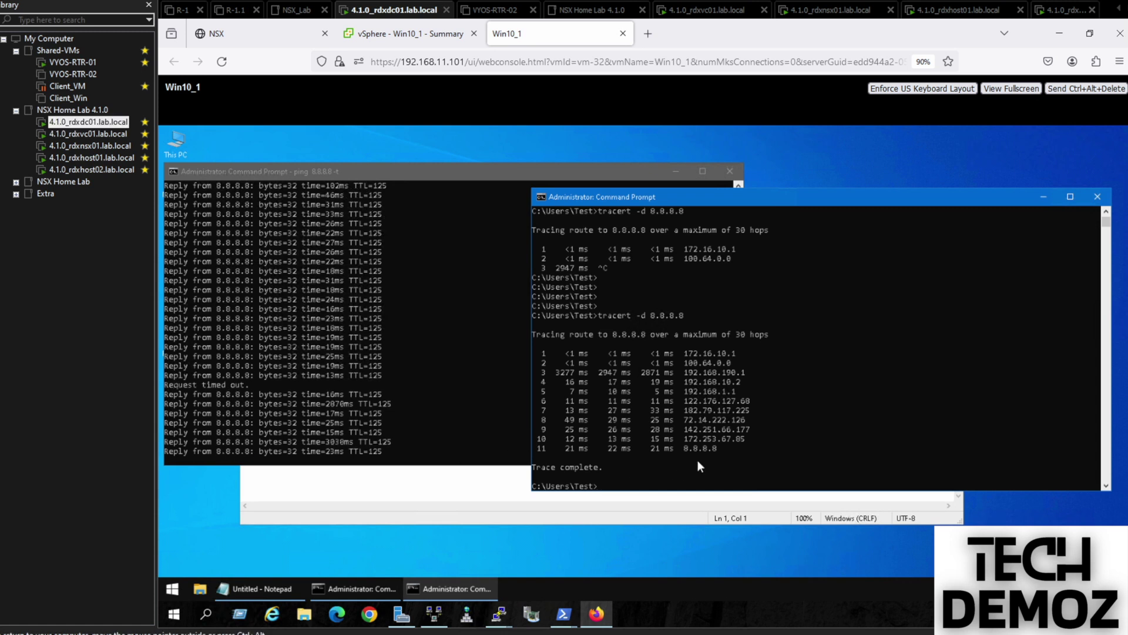
left_click(684, 468)
key("Up")
left_click(684, 469)
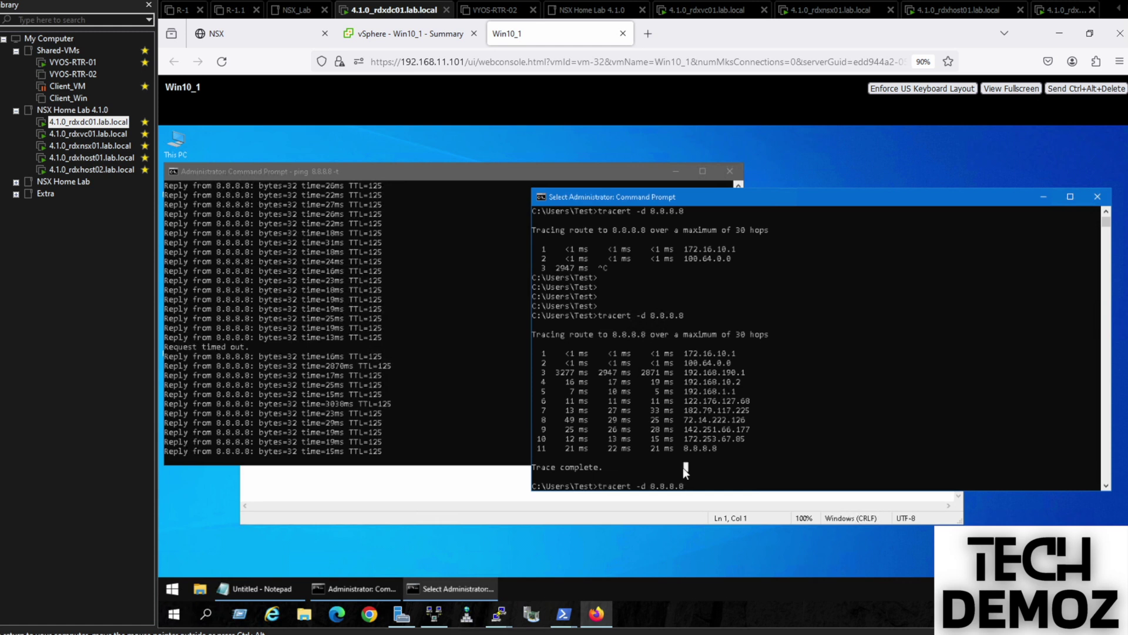
key("Escape")
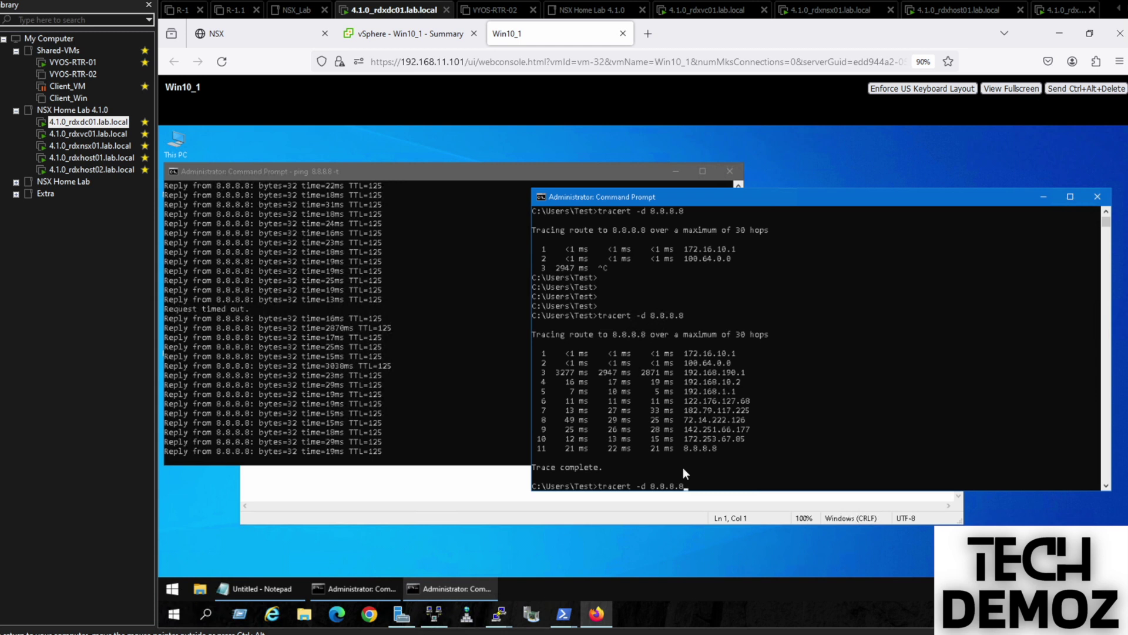
key("Return")
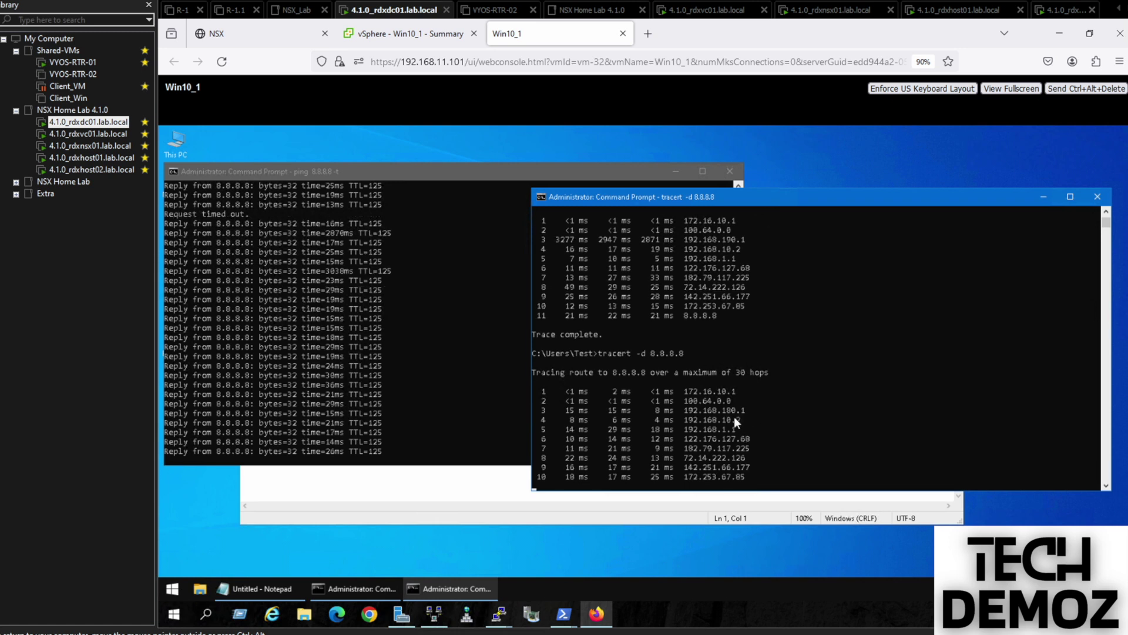
key("Return")
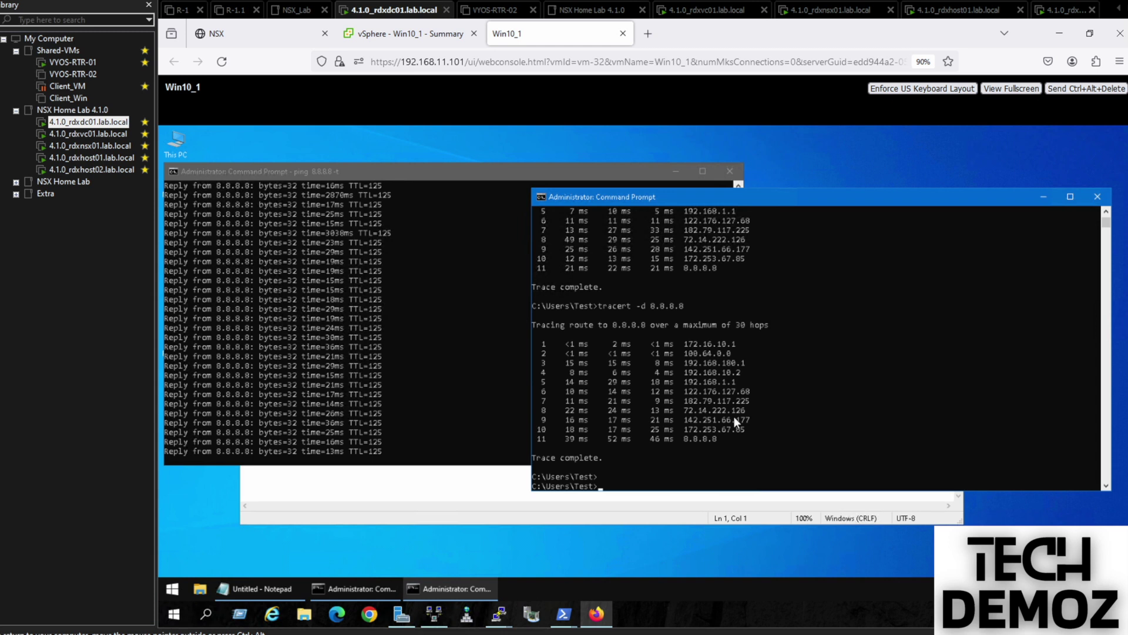